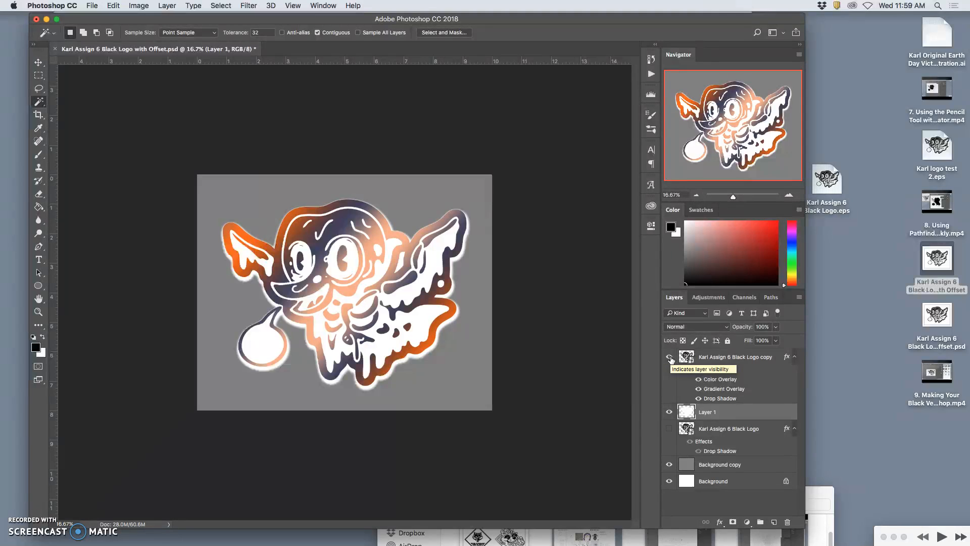
- Toggle the visibility of Layer 1 and of the logo copy's effects to compare the logo with and without them
left_click(717, 360)
left_click(670, 412)
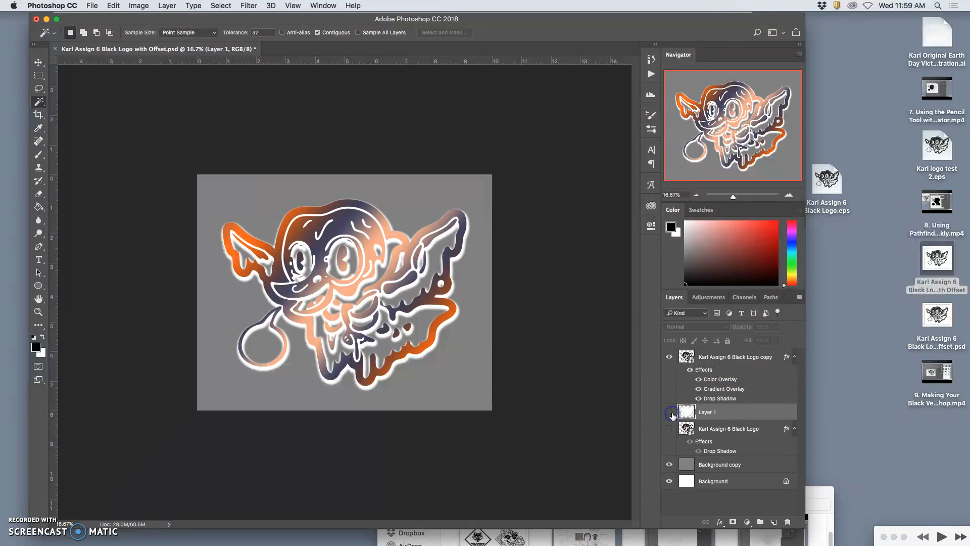
left_click(669, 412)
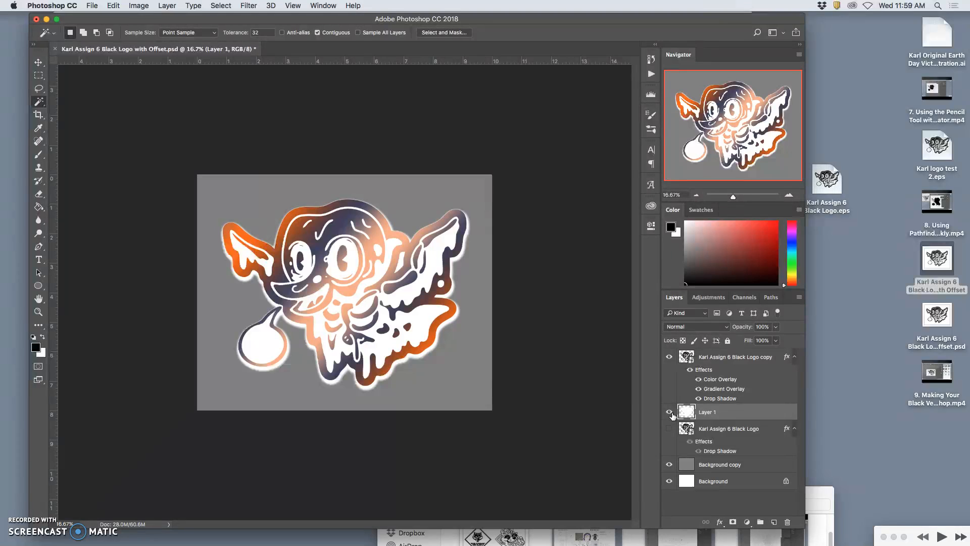
left_click(690, 370)
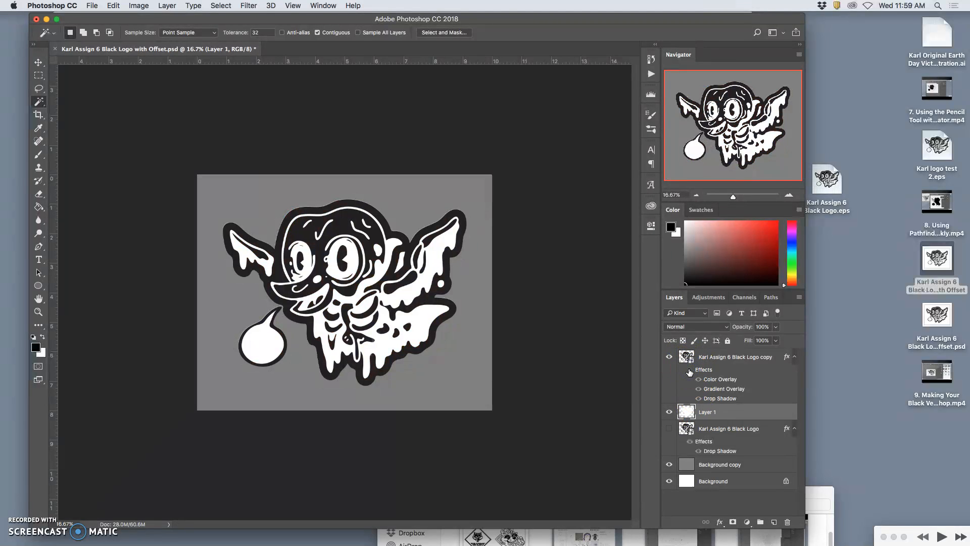
left_click(690, 370)
left_click(690, 370)
left_click(689, 370)
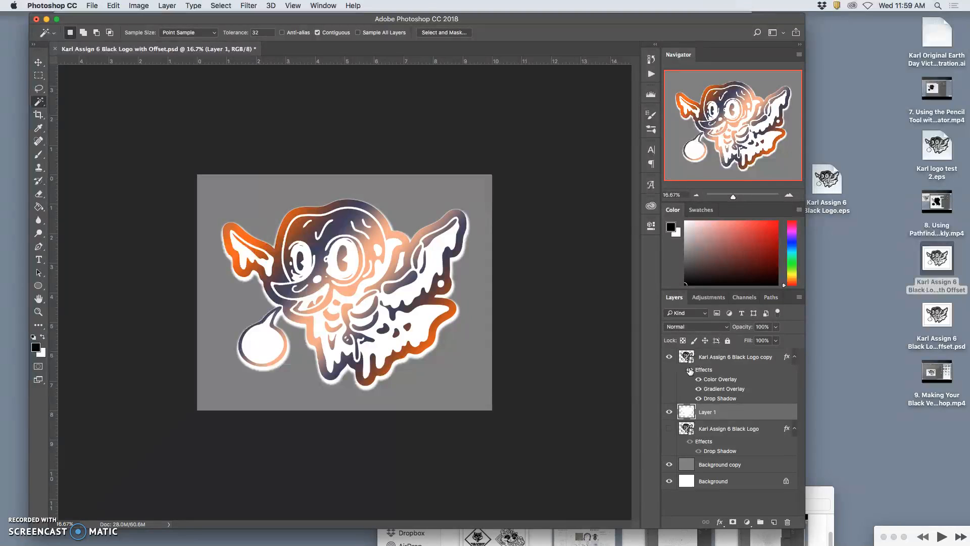
- Hide the logo copy's Color Overlay and Gradient Overlay, and hide the Background copy and Background layers
left_click(698, 379)
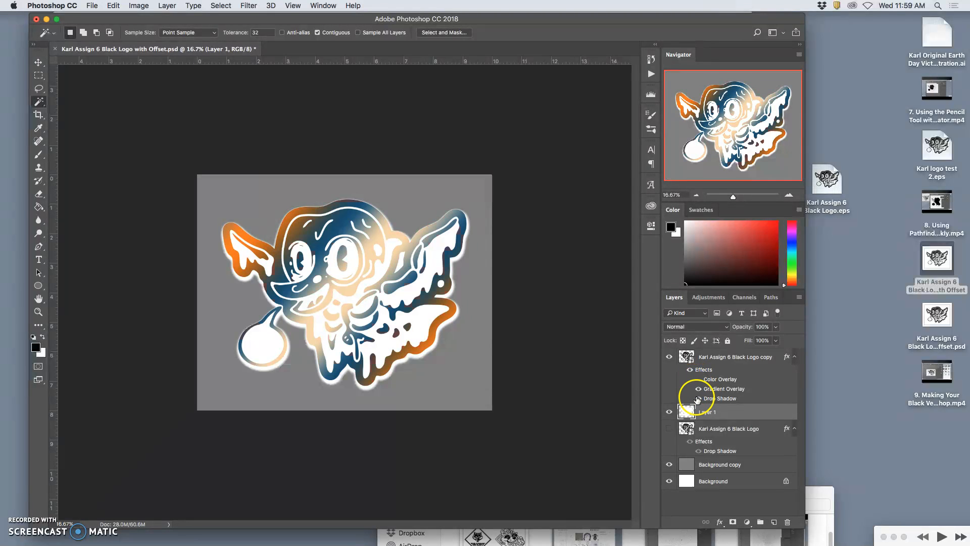
left_click(698, 389)
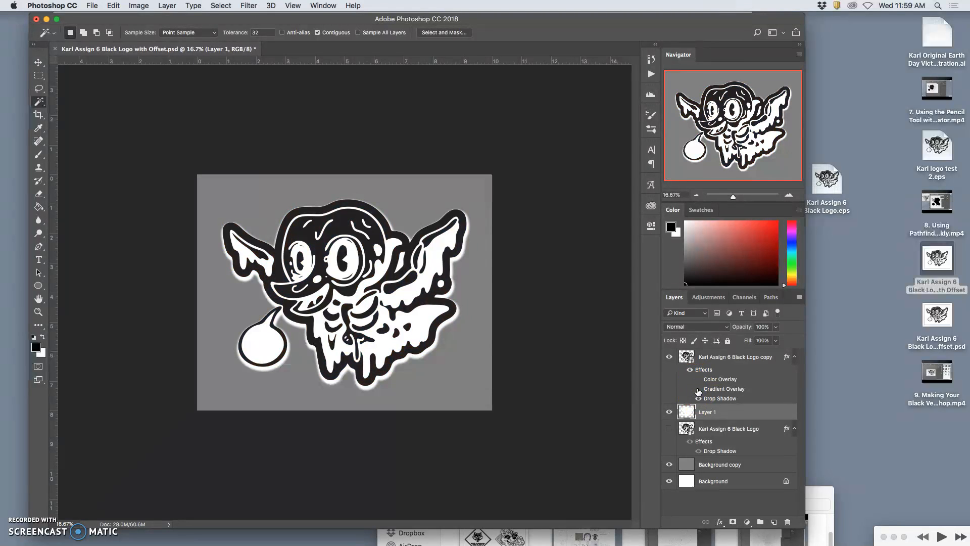
left_click(668, 464)
left_click(669, 481)
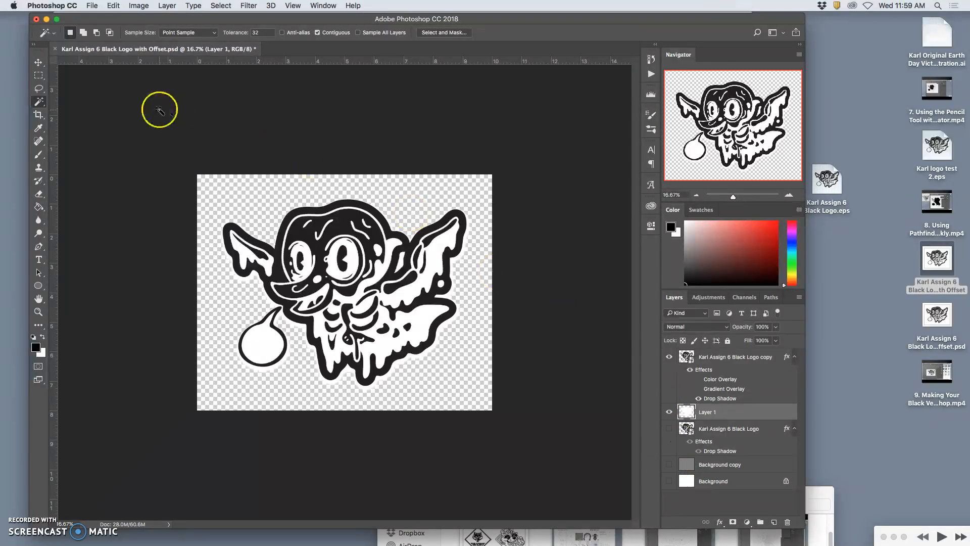
- Save the transparent logo to the Desktop as a PNG with large file size, replacing the existing "Karl Assign 6 Black Logo with Offset" file
left_click(92, 5)
left_click(111, 110)
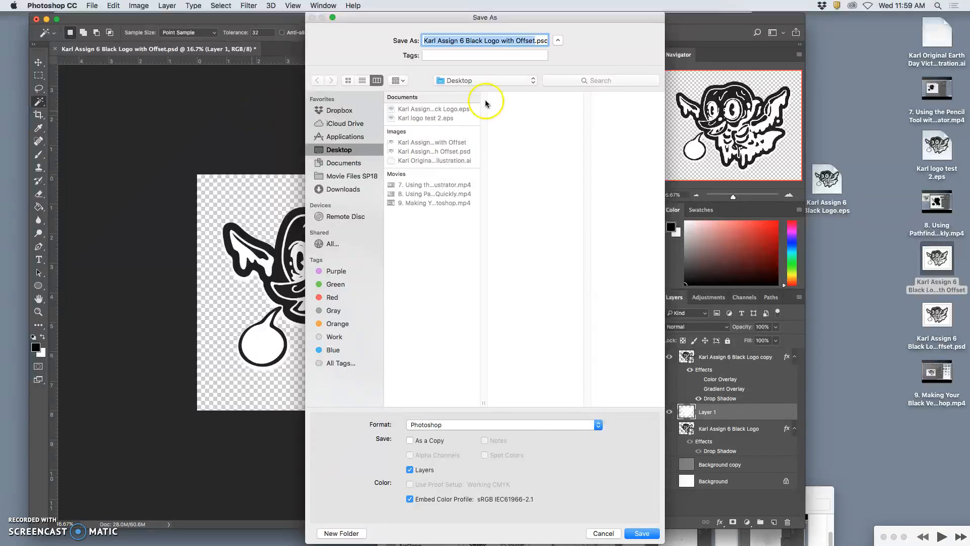
left_click(457, 425)
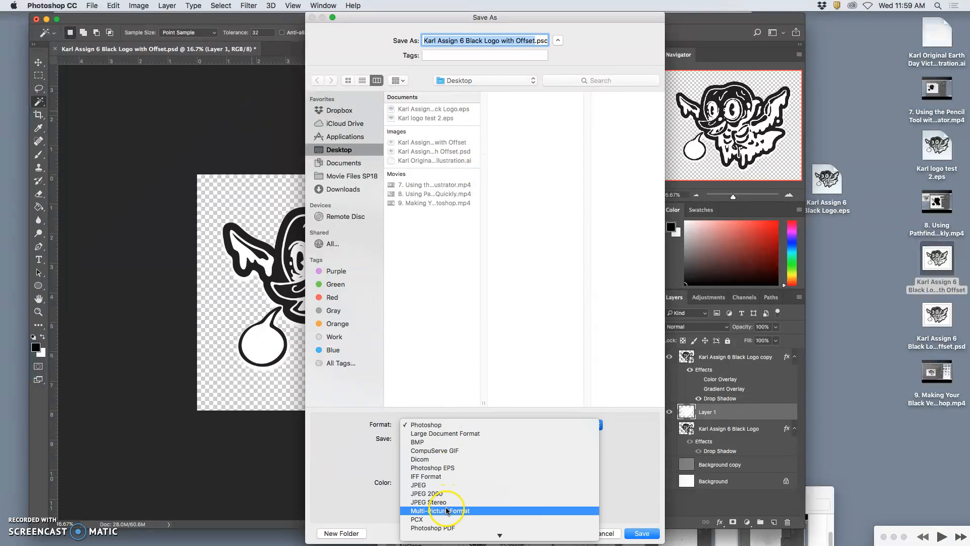
left_click(435, 484)
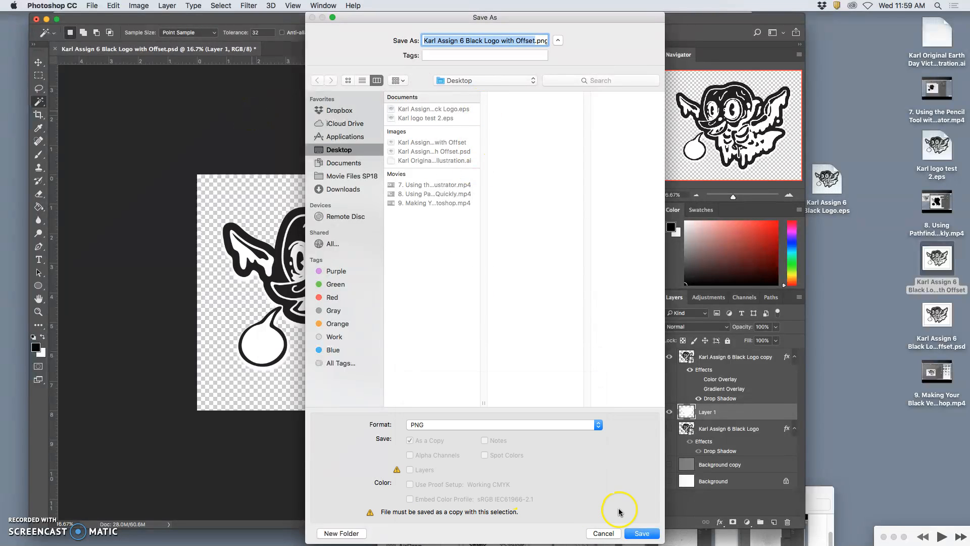
left_click(656, 529)
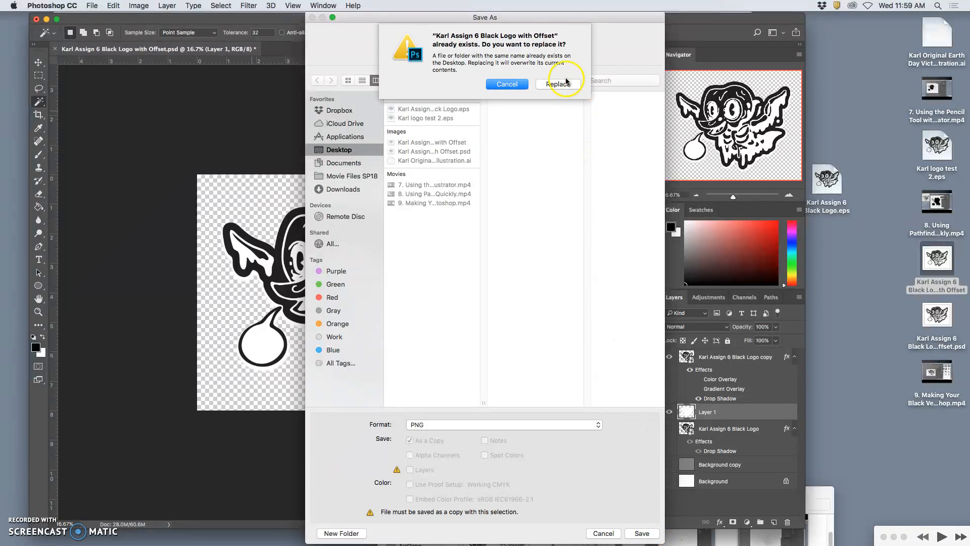
left_click(561, 84)
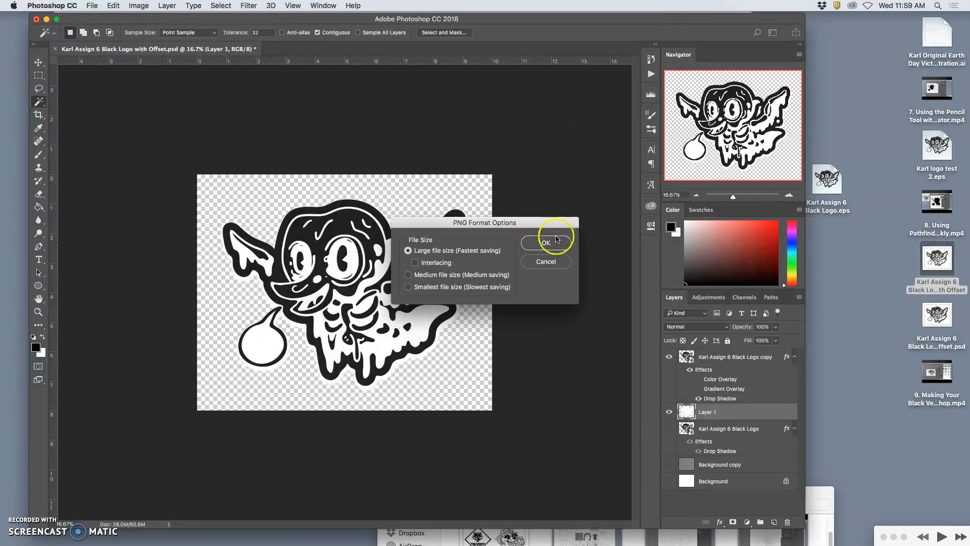
left_click(554, 244)
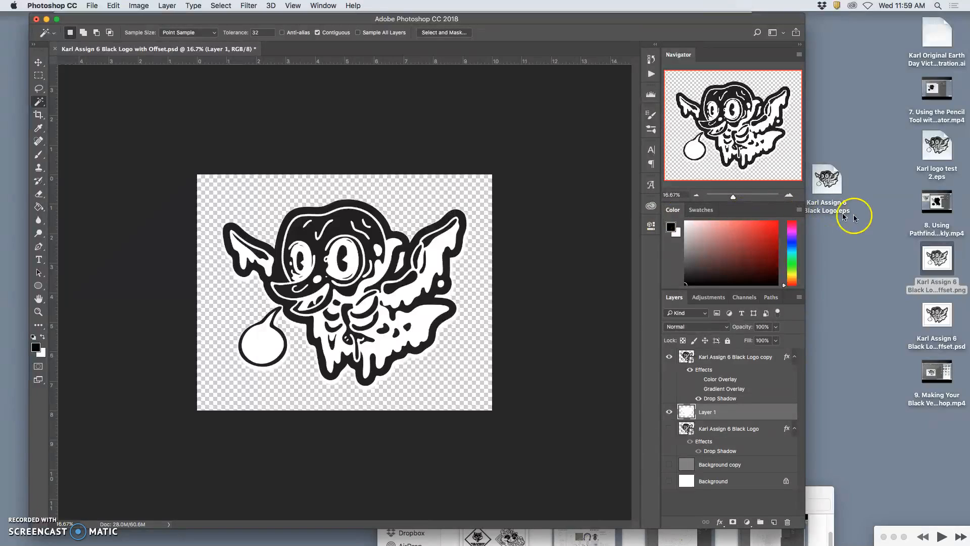
- Open the saved PNG from the desktop in Preview to check its transparent background, and close it
left_click(921, 280)
left_click_drag(922, 280, 932, 267)
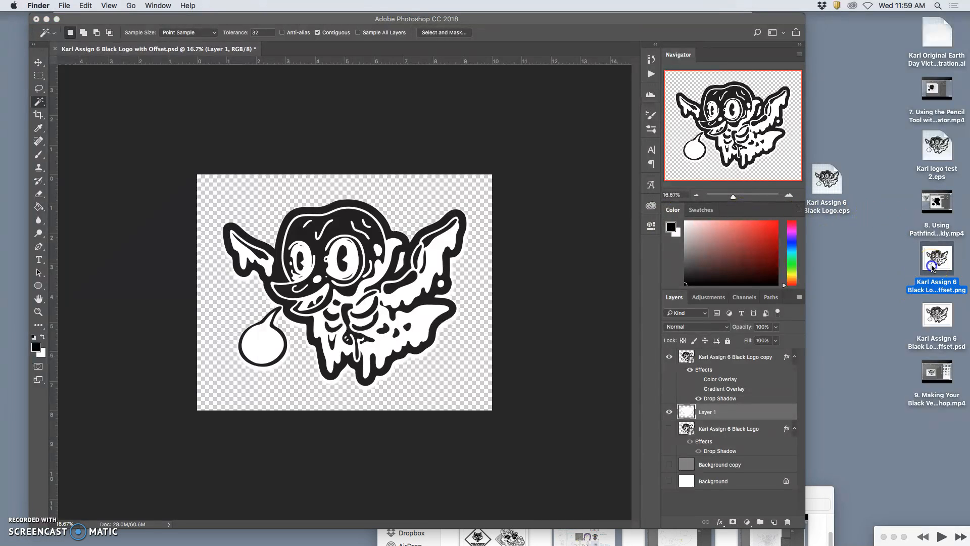
double_click(933, 266)
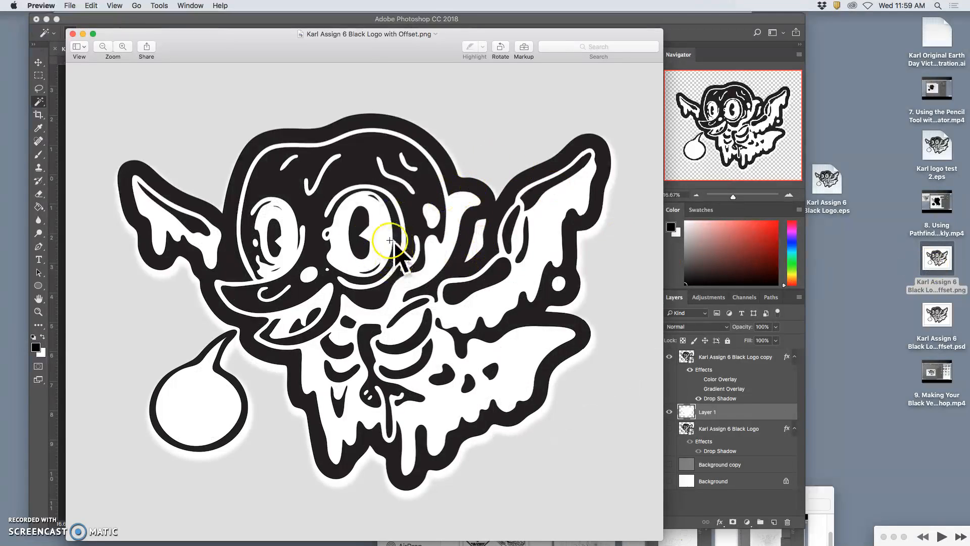
left_click(73, 34)
- Show the logo copy's Color Overlay and Gradient Overlay again and add Bevel & Emboss with Texture in its layer style
left_click(698, 380)
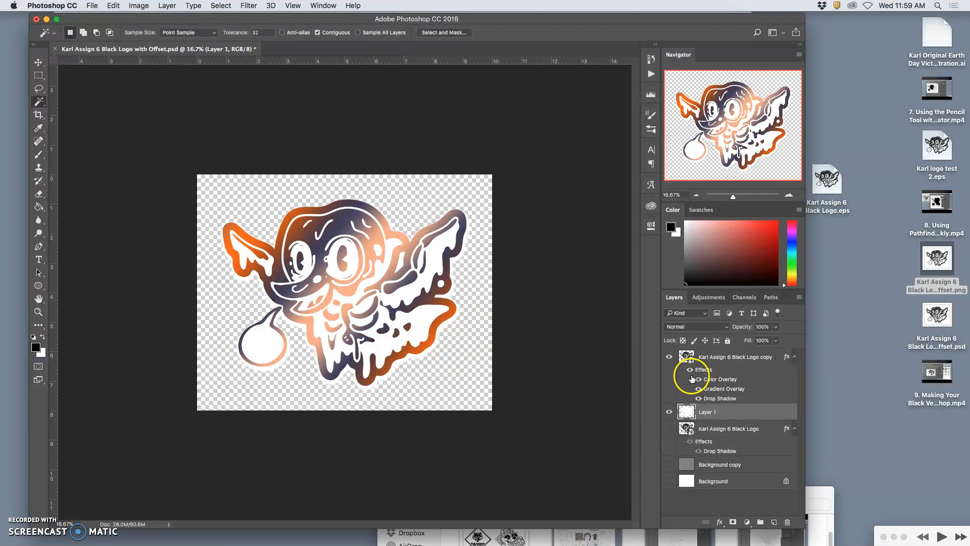
double_click(700, 371)
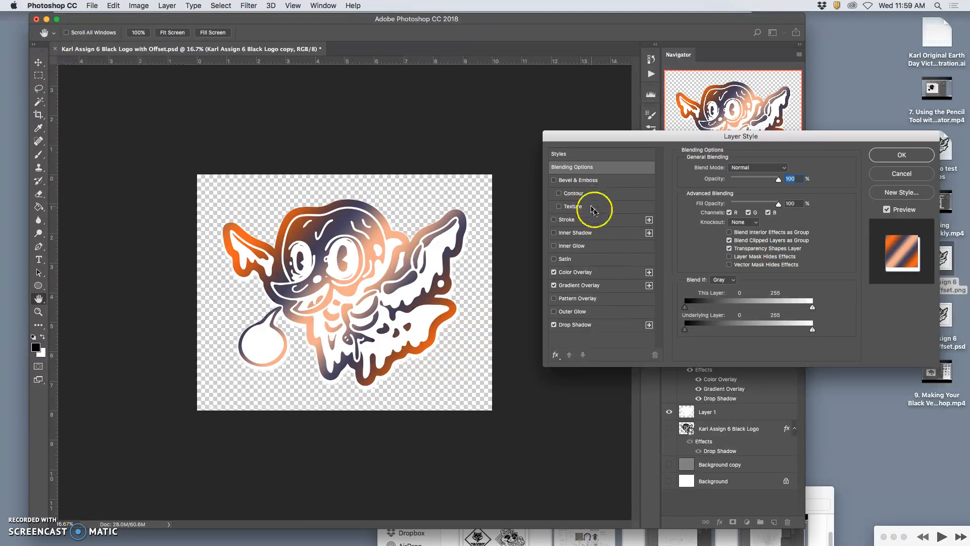
left_click(559, 206)
left_click_drag(444, 216, 436, 218)
left_click(436, 218)
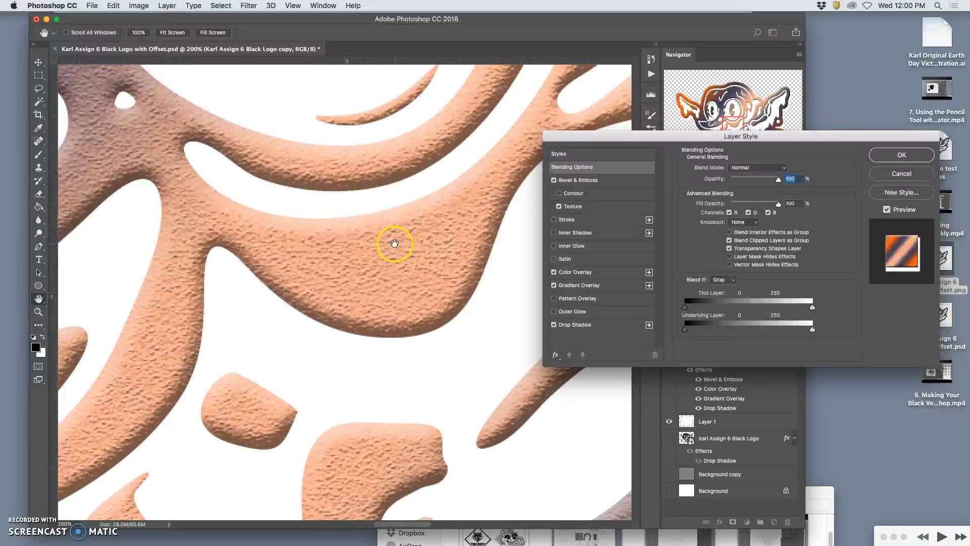
- Set the bevel texture's scale to 87% and its depth to +67%
left_click(569, 206)
left_click(725, 203)
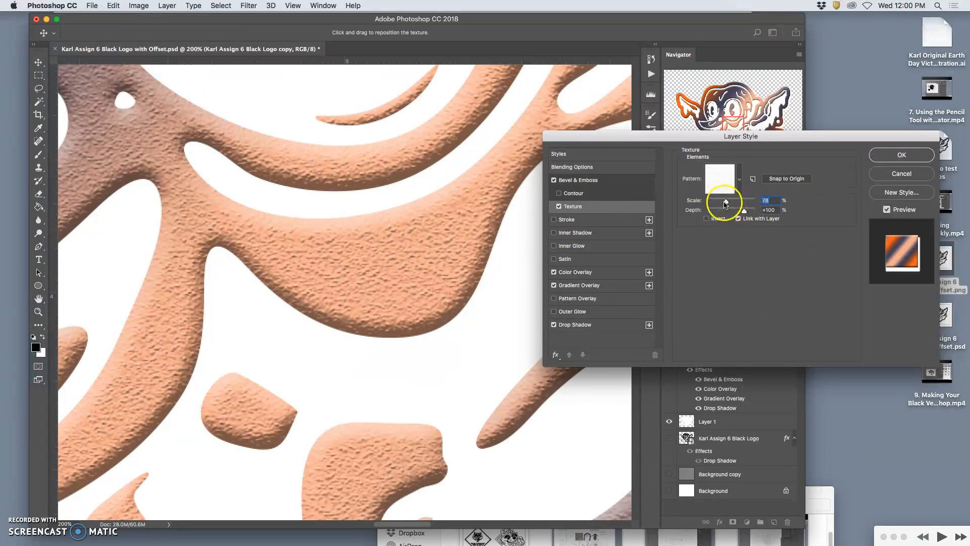
left_click_drag(730, 202, 741, 212)
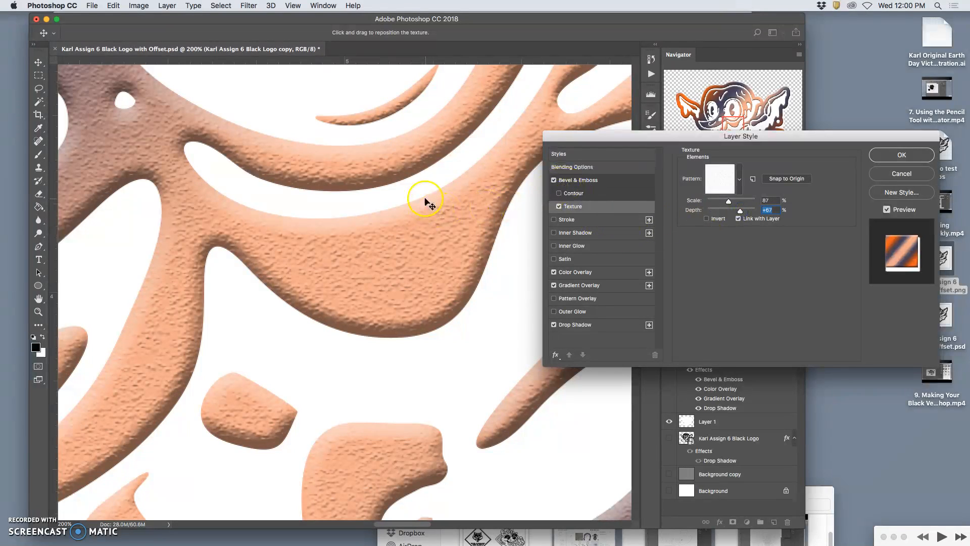
key("super+minus")
key("super+minus")
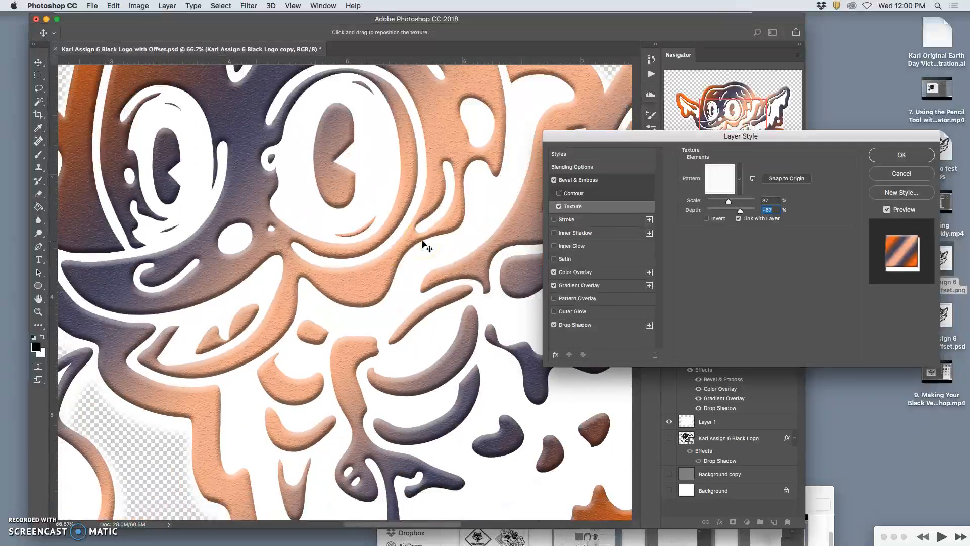
key("super+minus")
key("super+minus")
key("super+minus")
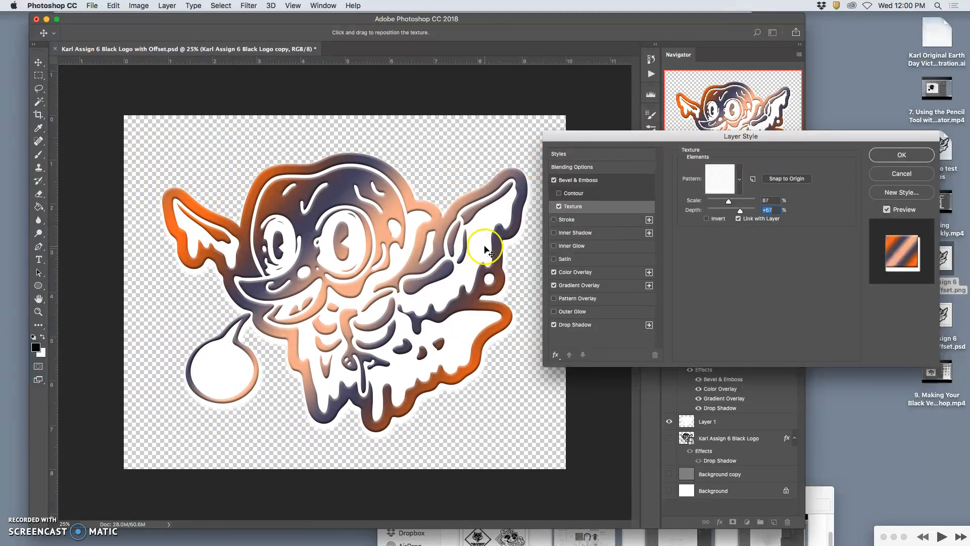
- Try the Satin effect, turn it off, and enable Inner Glow with its opacity at about 19%
left_click(554, 259)
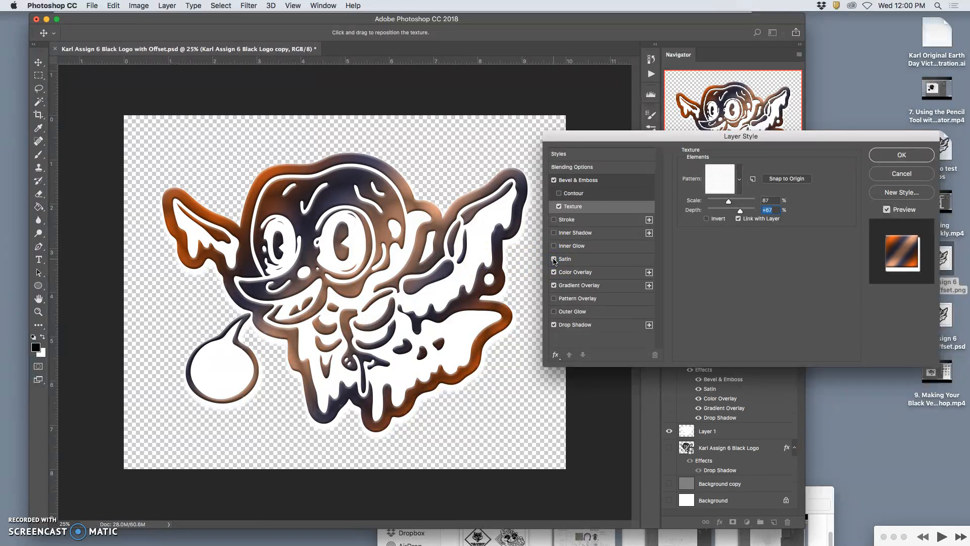
left_click(553, 258)
left_click(554, 246)
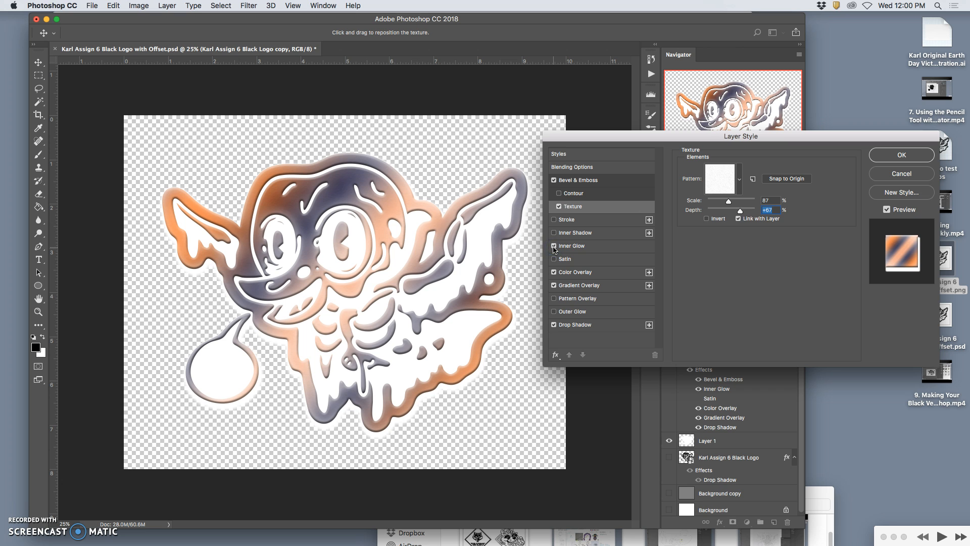
left_click(624, 245)
left_click(745, 180)
left_click_drag(745, 180, 730, 184)
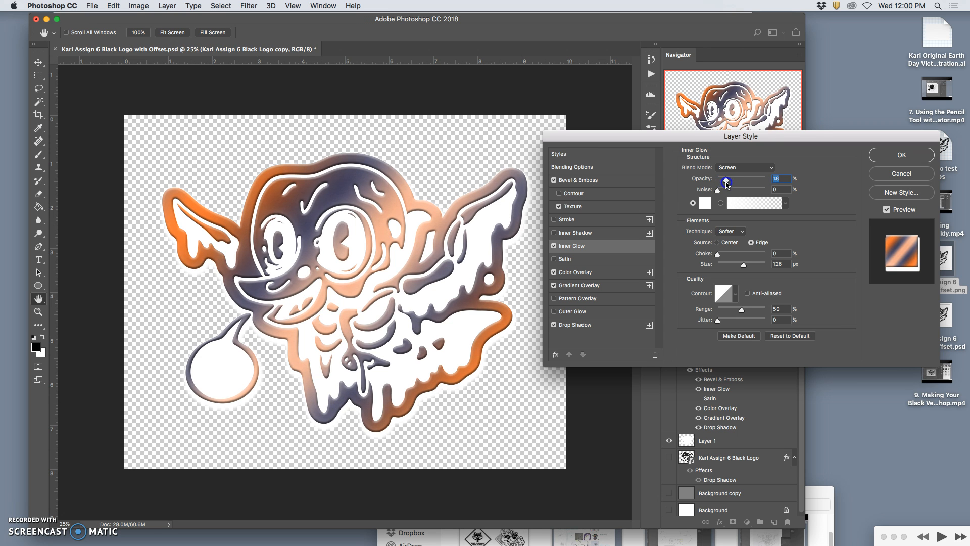
- Try the Dissolve blend mode for the Inner Glow, raise its opacity to 30%, and set the blend mode to Normal
left_click(745, 167)
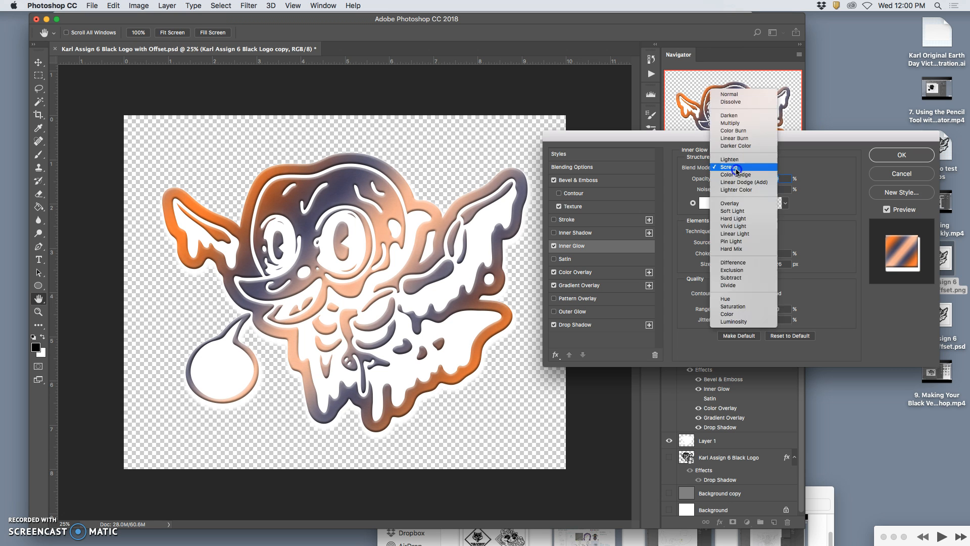
left_click(735, 101)
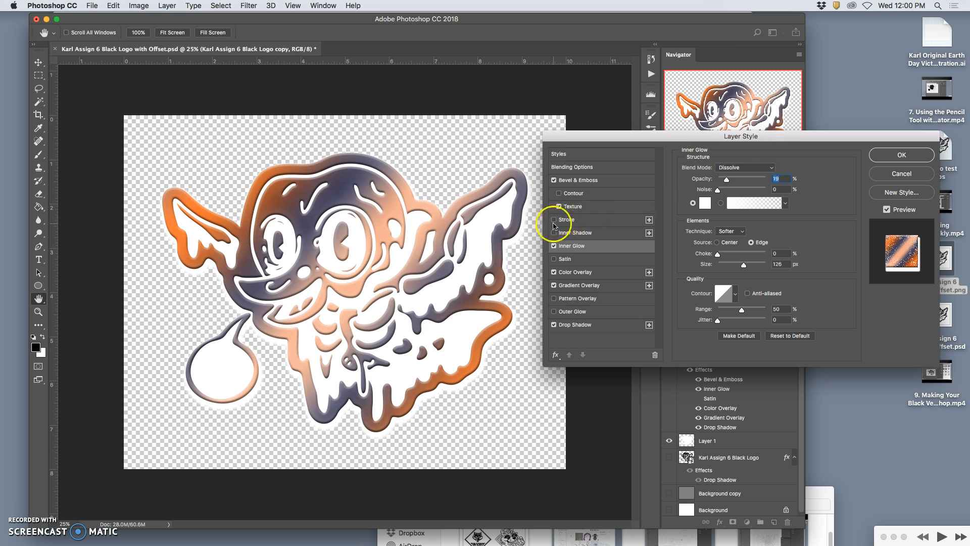
left_click_drag(727, 180, 729, 180)
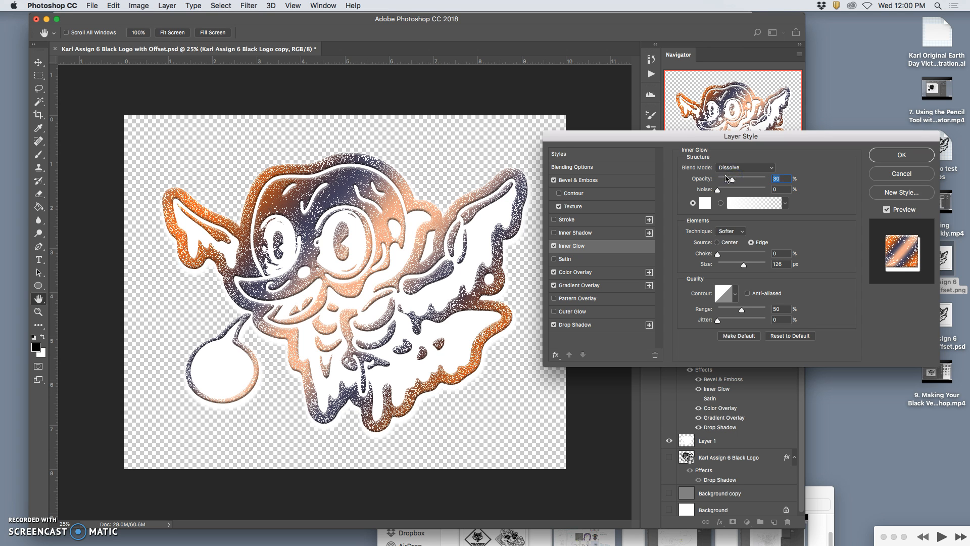
left_click(730, 168)
left_click(727, 164)
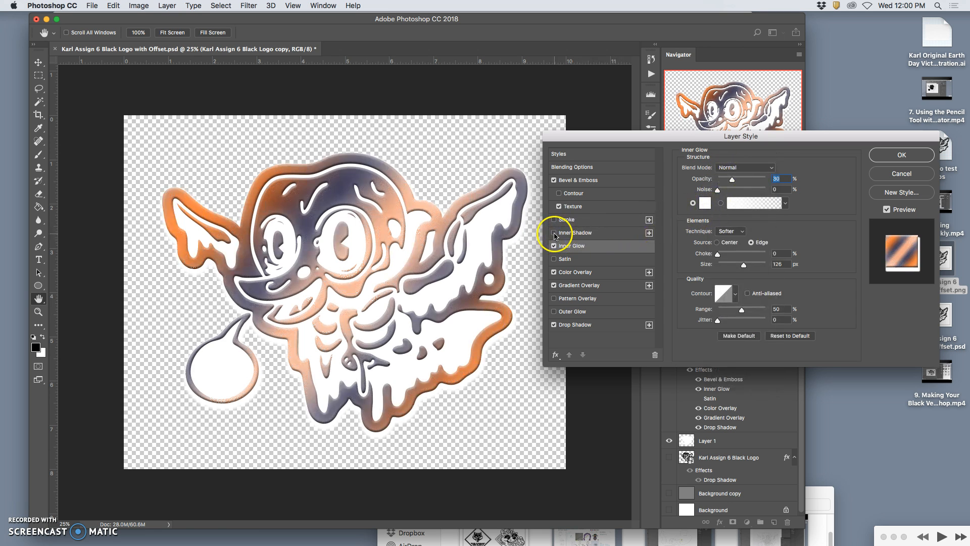
- Check the bevel texture and inner glow up close around the character's mouth and apply the layer style
left_click(445, 269, "super")
left_click(446, 266, "super")
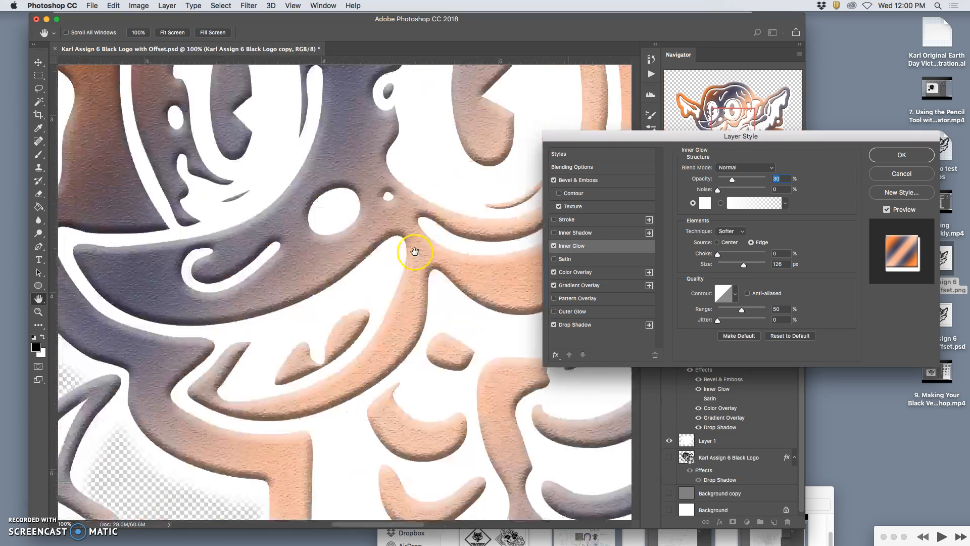
left_click(414, 251, "alt+super")
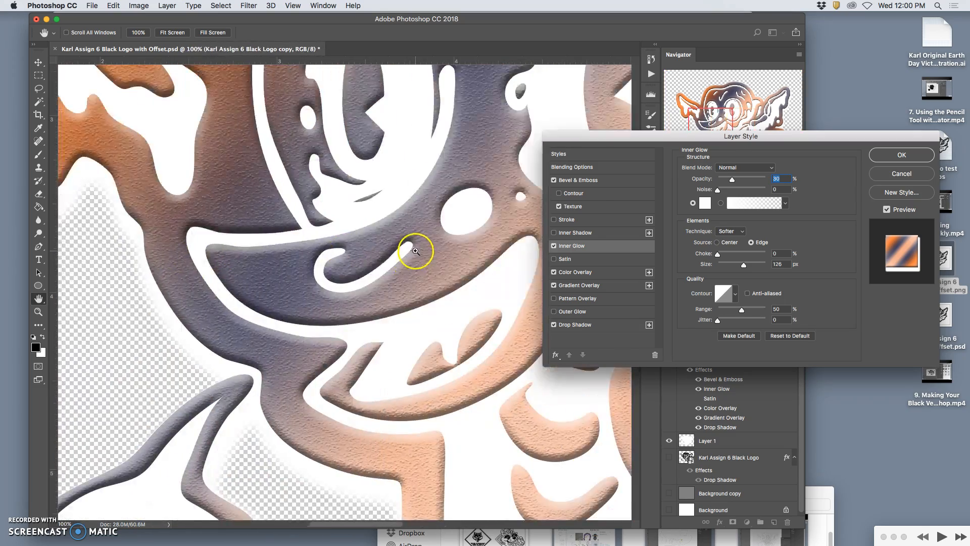
left_click(415, 251, "alt+super")
left_click(416, 251, "alt+super")
left_click(415, 251, "alt+super")
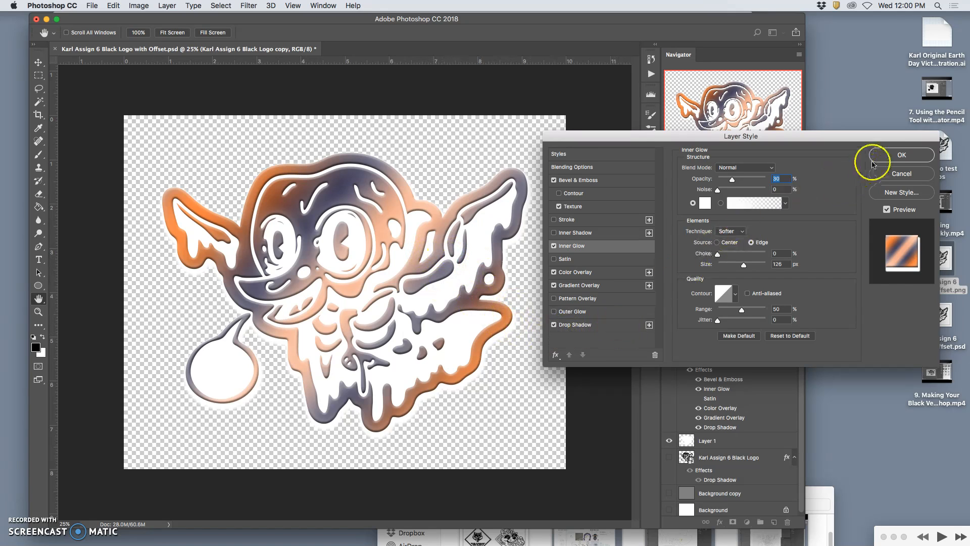
left_click(887, 155)
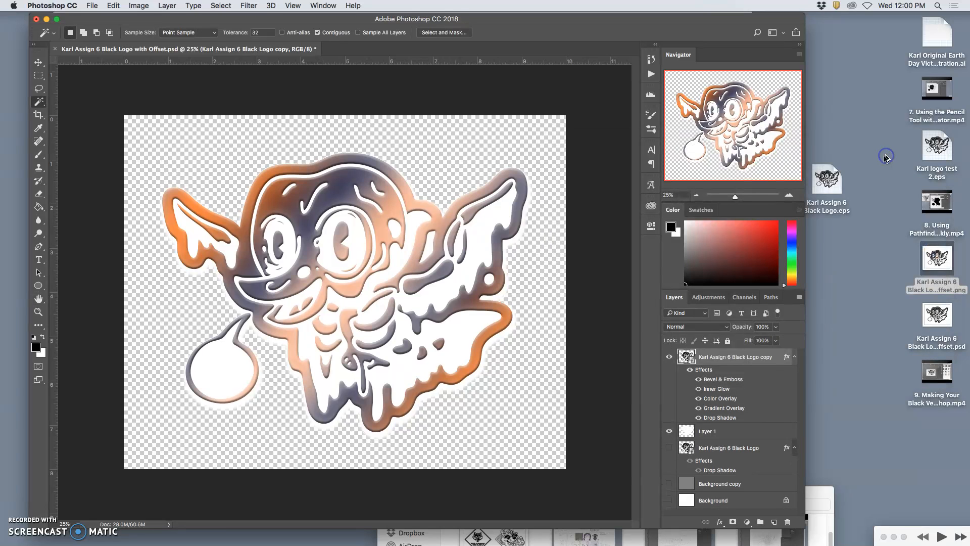
- Save the document to the Desktop as a Photoshop file named Karl Assign 6 Color Logo with Offset.psd
left_click(93, 7)
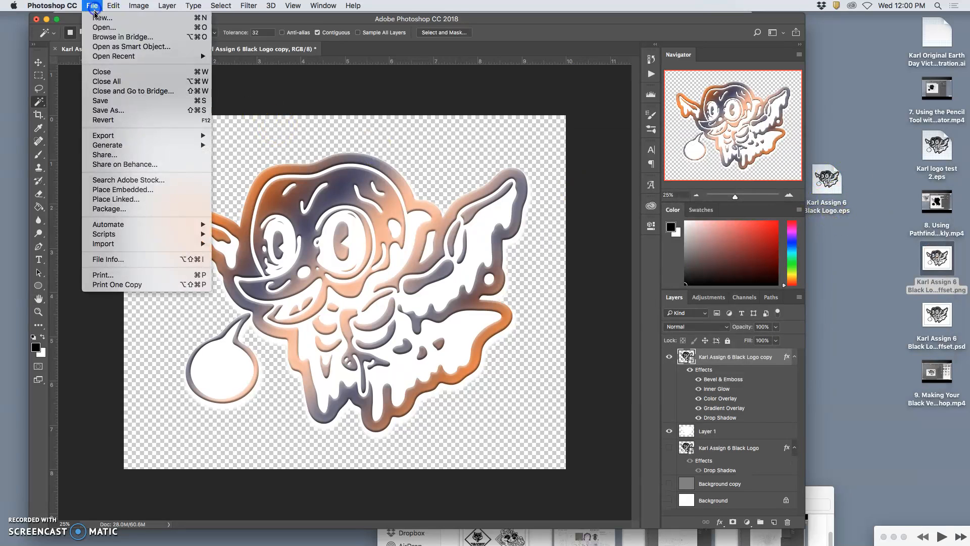
left_click(101, 108)
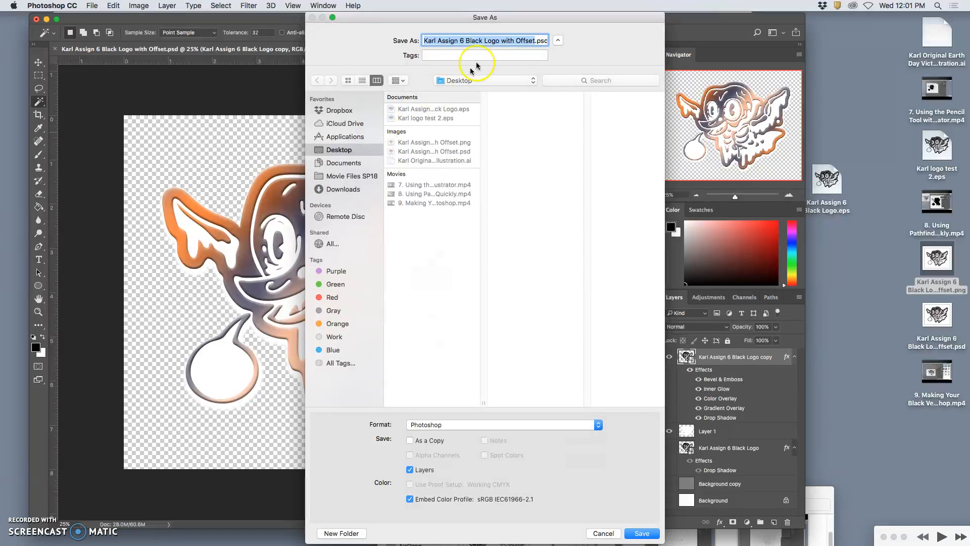
left_click(466, 42)
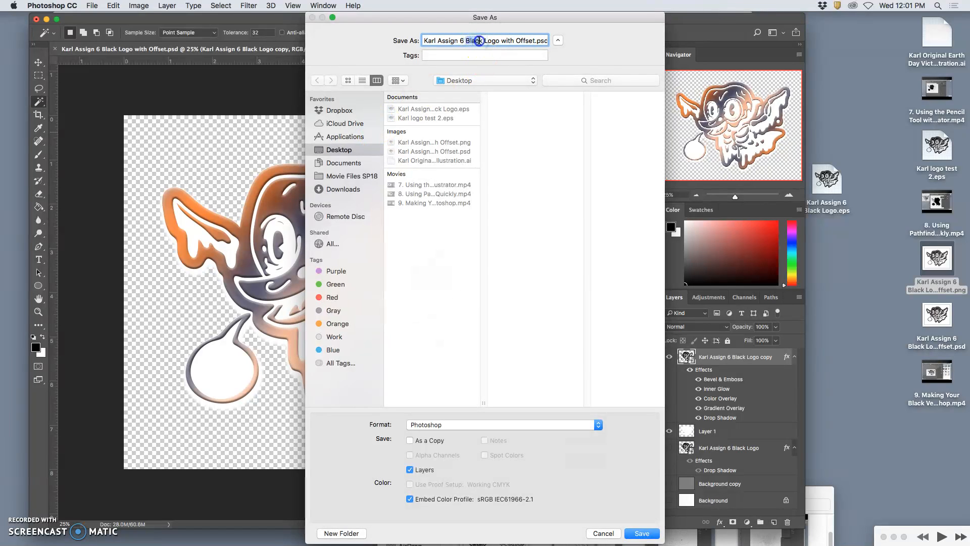
type("Color")
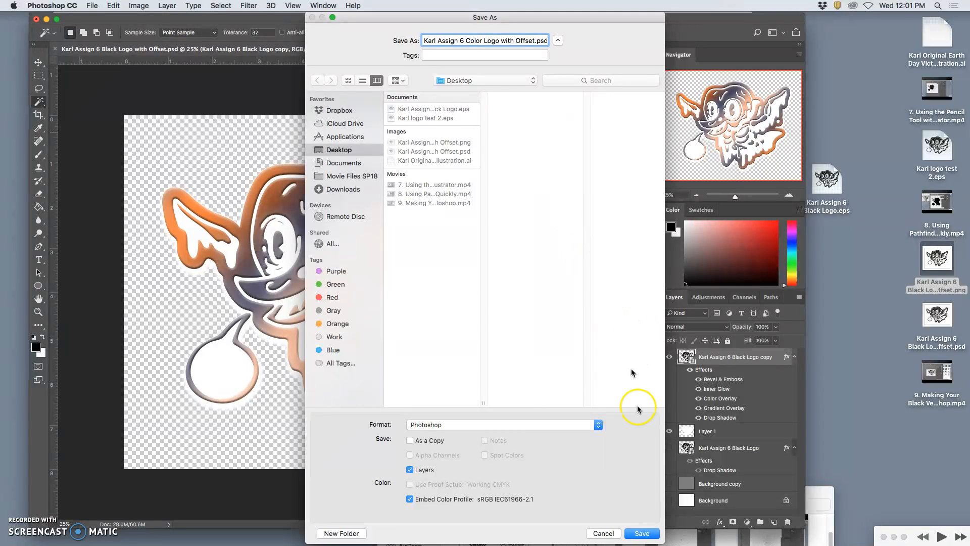
left_click(641, 533)
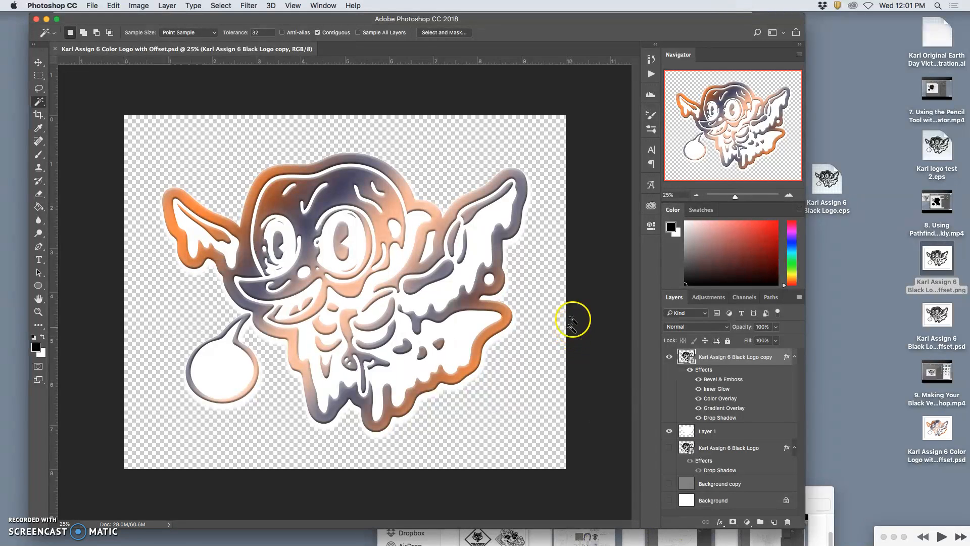
- Duplicate the gray Background copy layer, show the duplicate, and fill it with black at 100% opacity
left_click(729, 484)
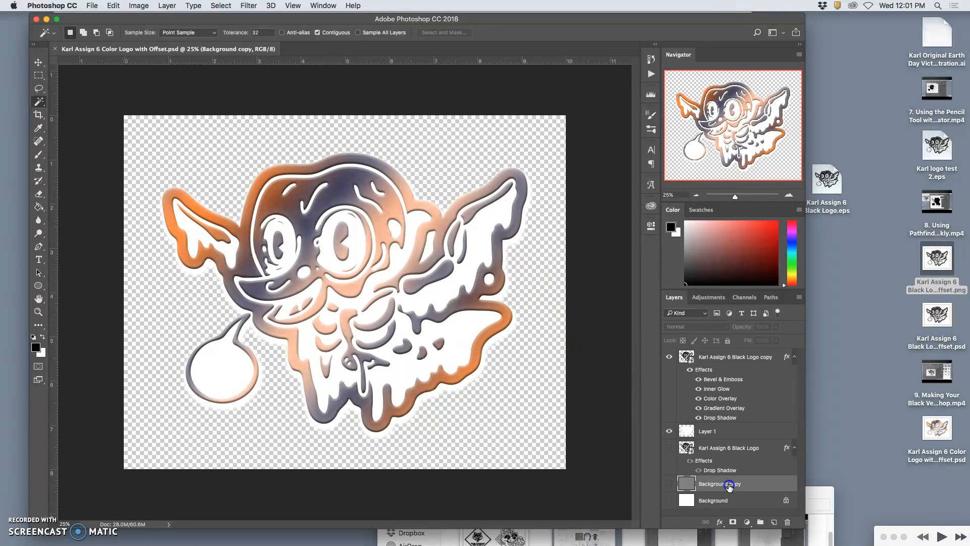
key("super+j")
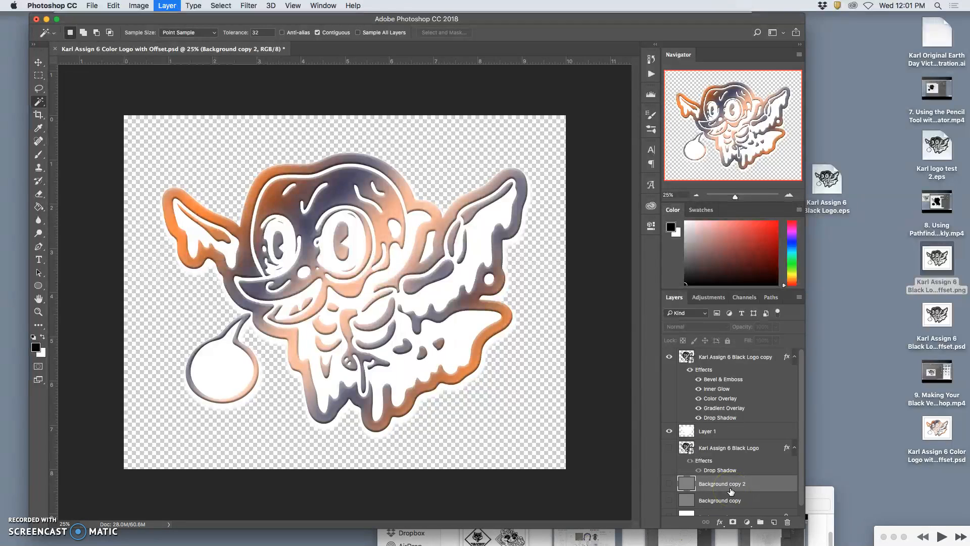
left_click(671, 484)
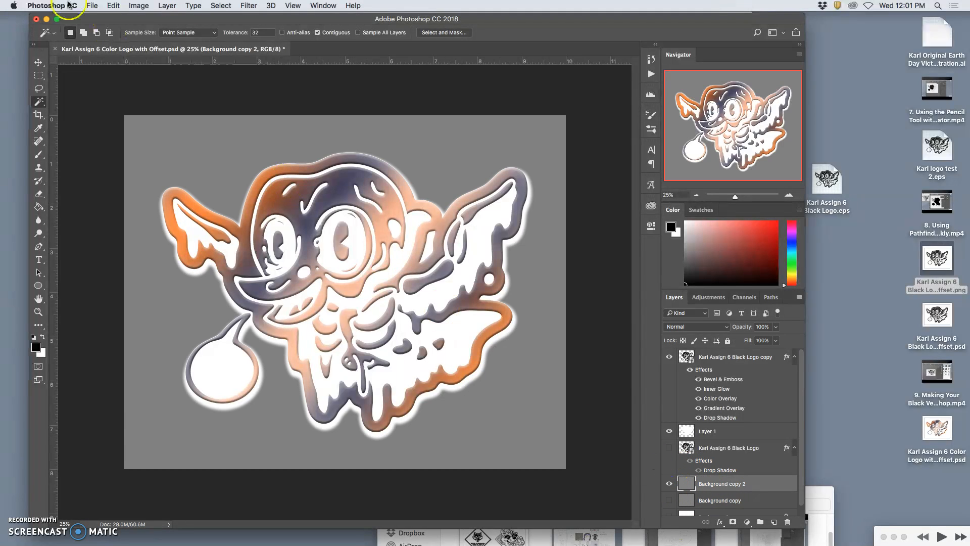
left_click(113, 6)
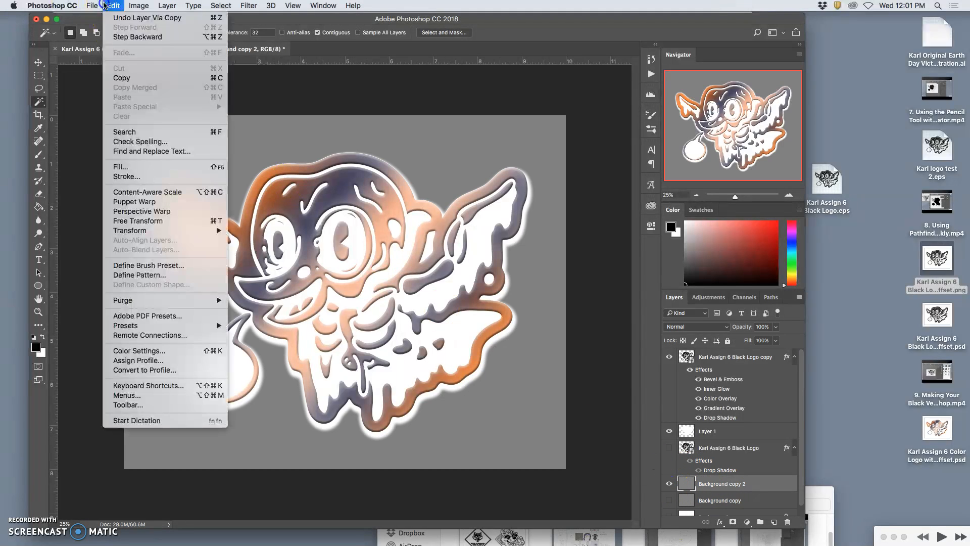
left_click(131, 168)
left_click(489, 219)
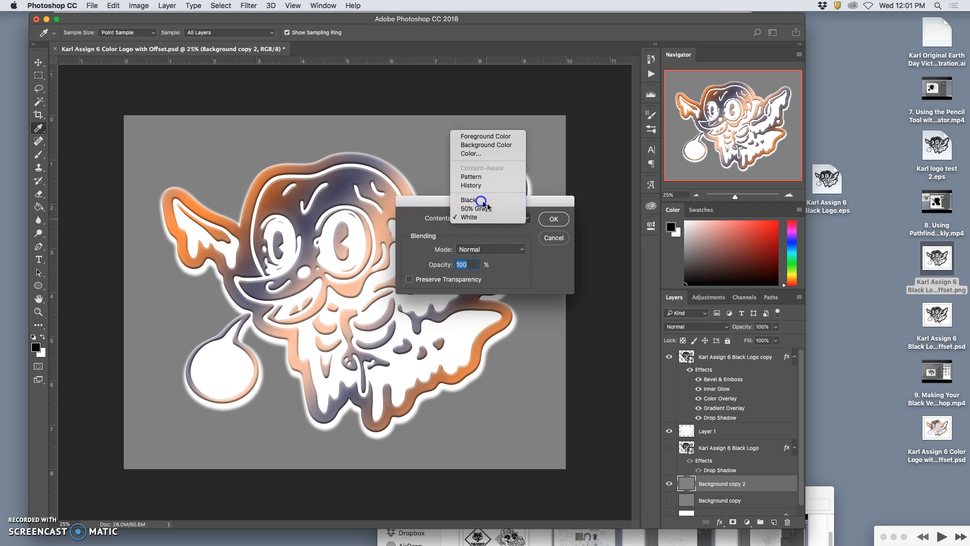
left_click(482, 201)
left_click(554, 219)
key("w")
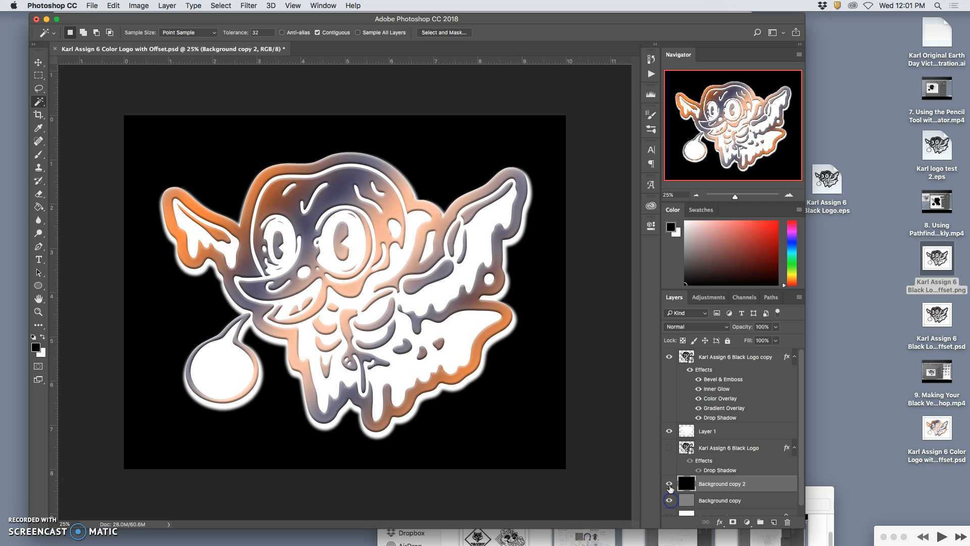
- Preview the color logo against the black, gray, and white backgrounds, and leave all three background layers hidden
left_click(669, 484)
scroll(688, 481, "down", 1)
left_click(670, 491)
left_click(669, 507)
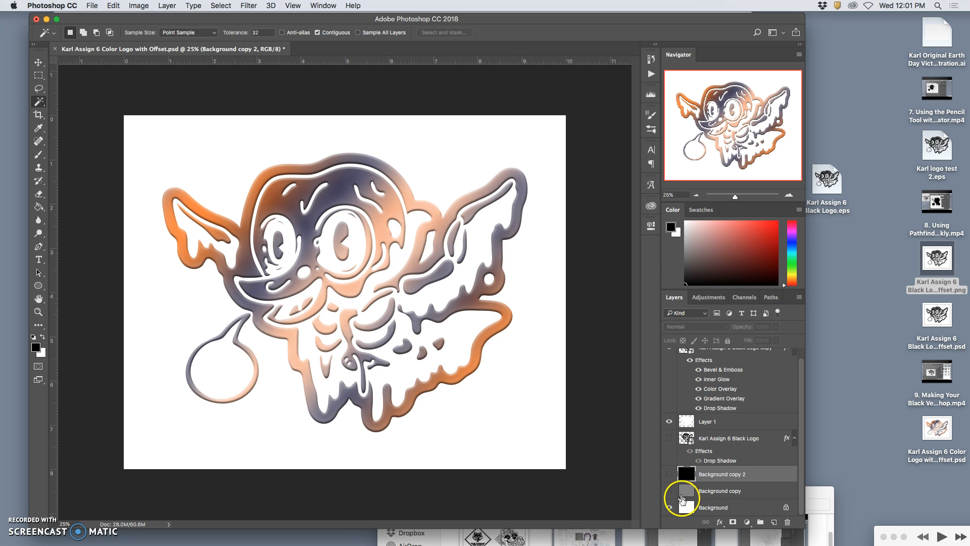
left_click(669, 491)
left_click(669, 474)
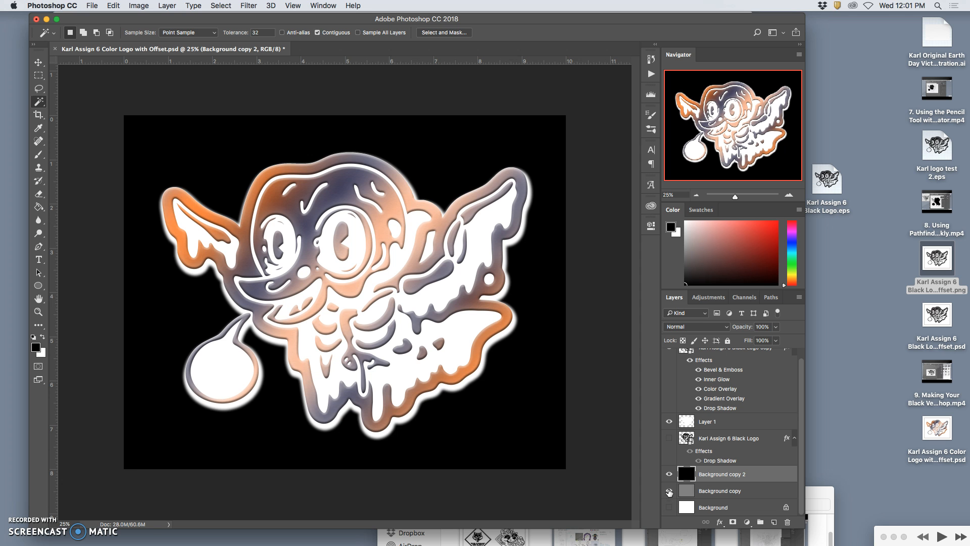
left_click(669, 475)
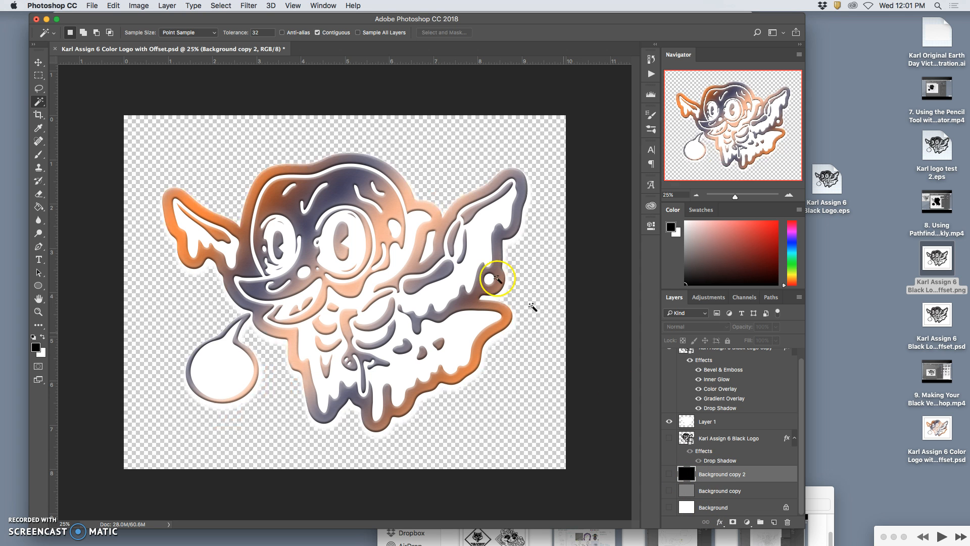
- Save the transparent color logo to the Desktop in PNG format with the Large file size option
left_click(91, 5)
left_click(117, 111)
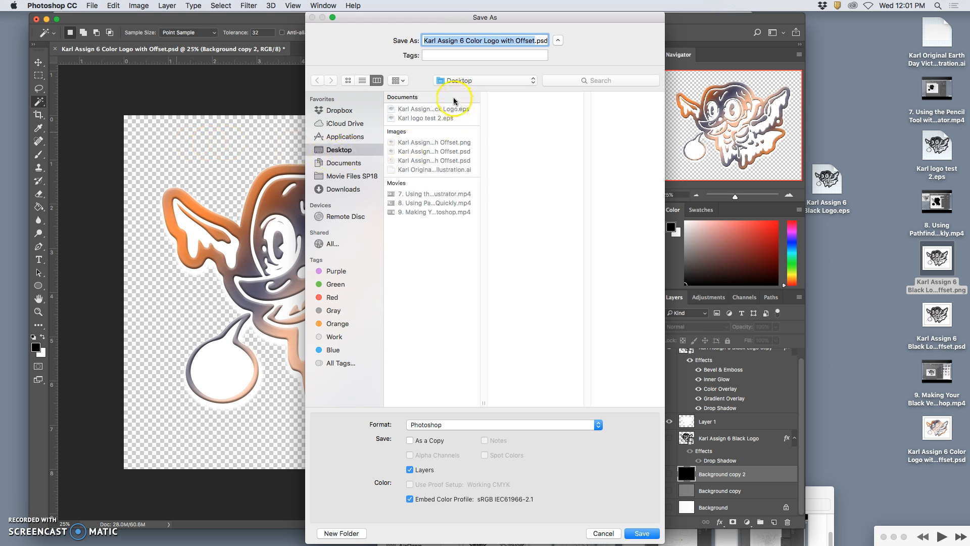
left_click(488, 423)
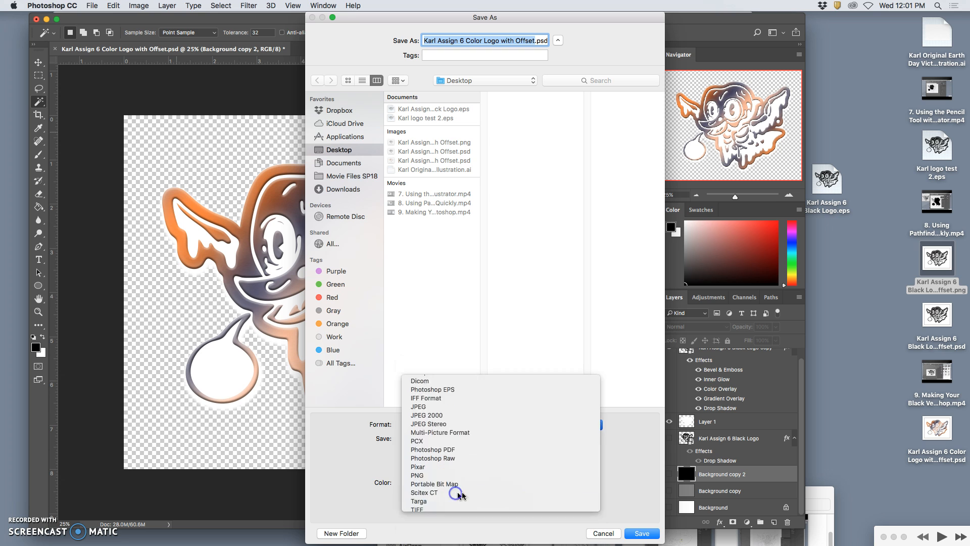
left_click(456, 493)
left_click(641, 534)
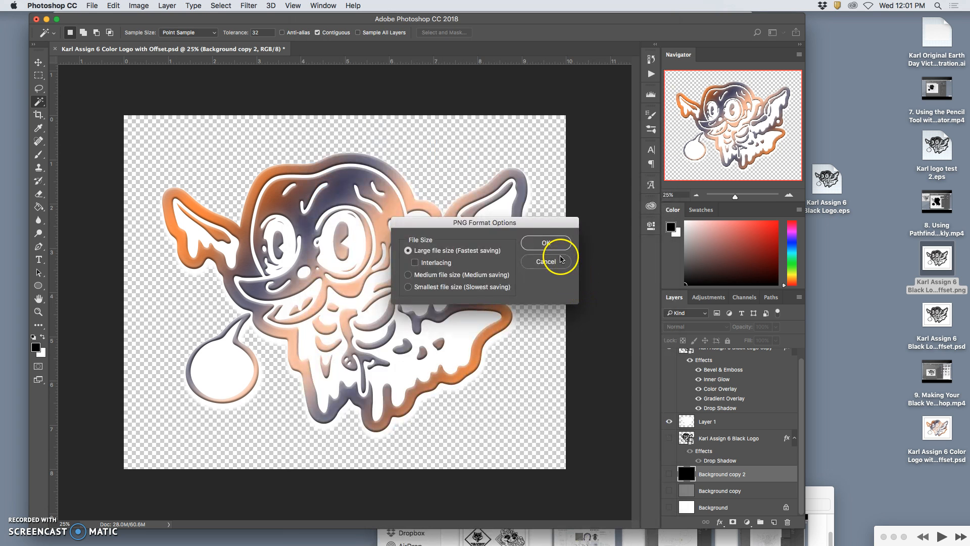
left_click(554, 244)
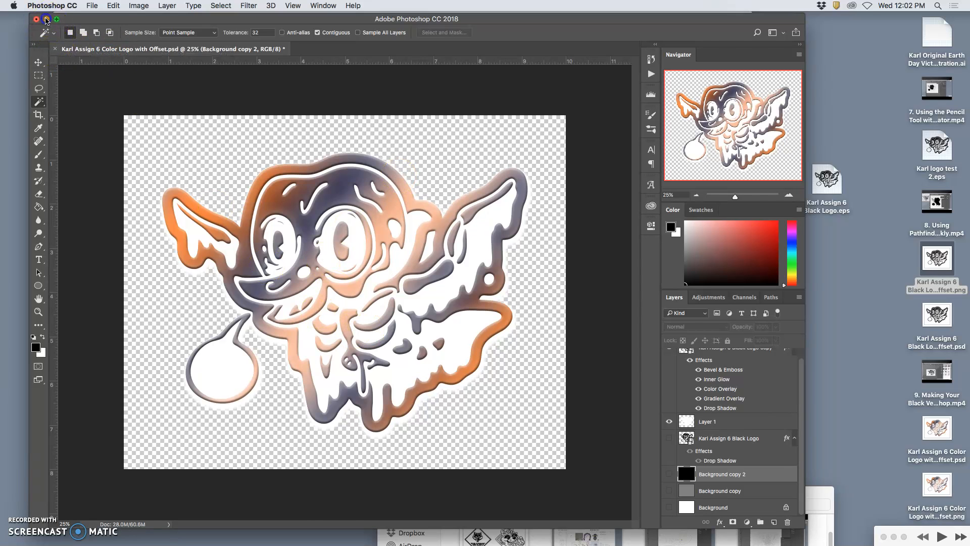
- Minimize the Photoshop window and open Karl Assign 6 Black Logo.eps from the desktop in Illustrator
left_click(46, 19)
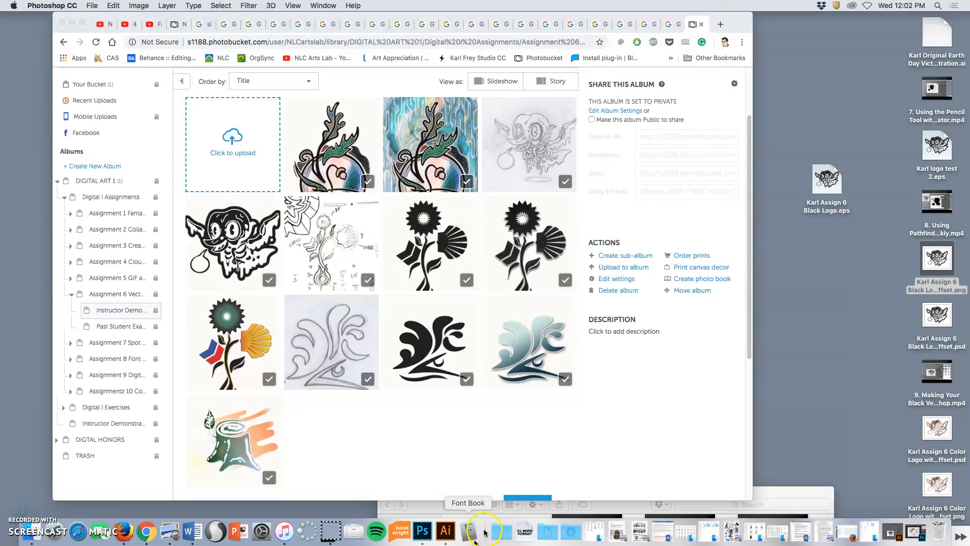
left_click(827, 327)
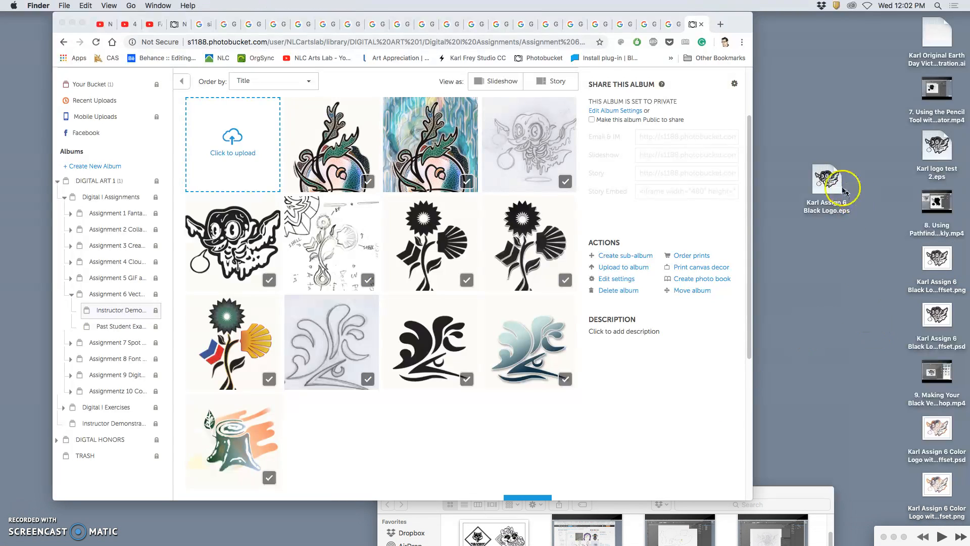
right_click(831, 179)
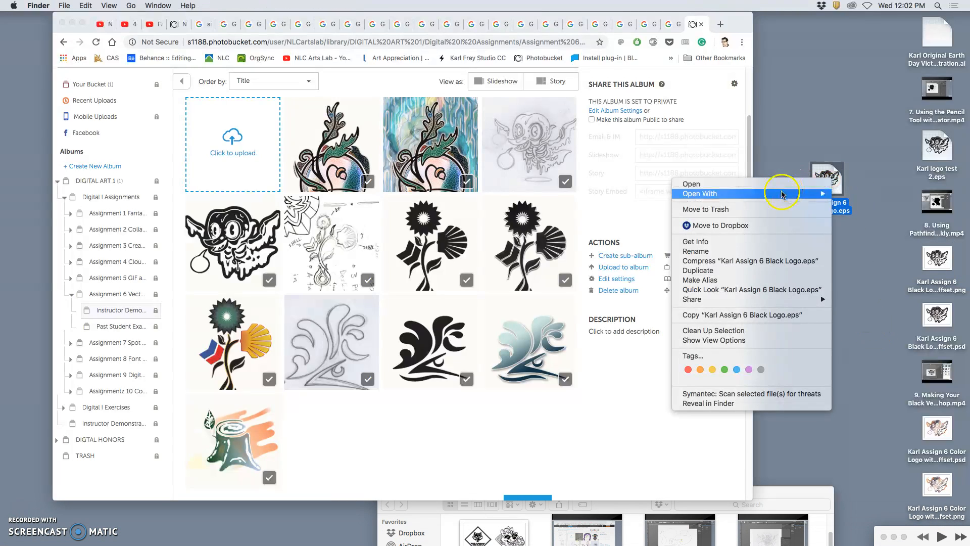
mouse_move(803, 195)
left_click(878, 233)
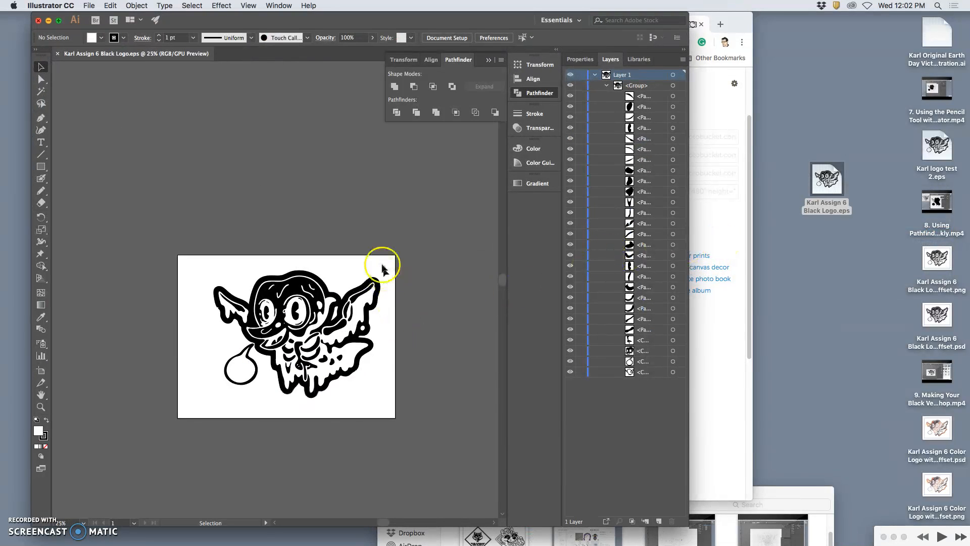
- Copy all the logo artwork on Layer 1, lock that layer, and add a new layer above it
left_click(657, 77)
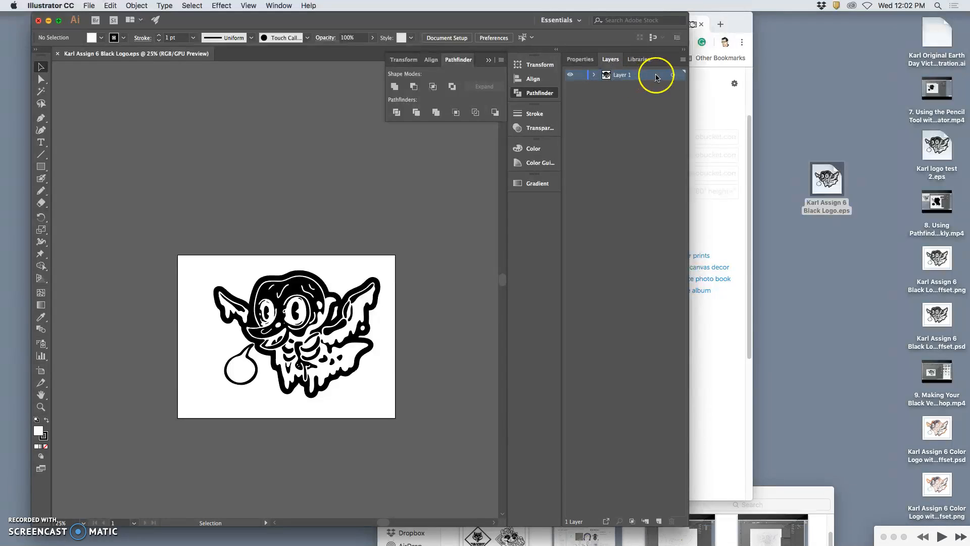
left_click(675, 75)
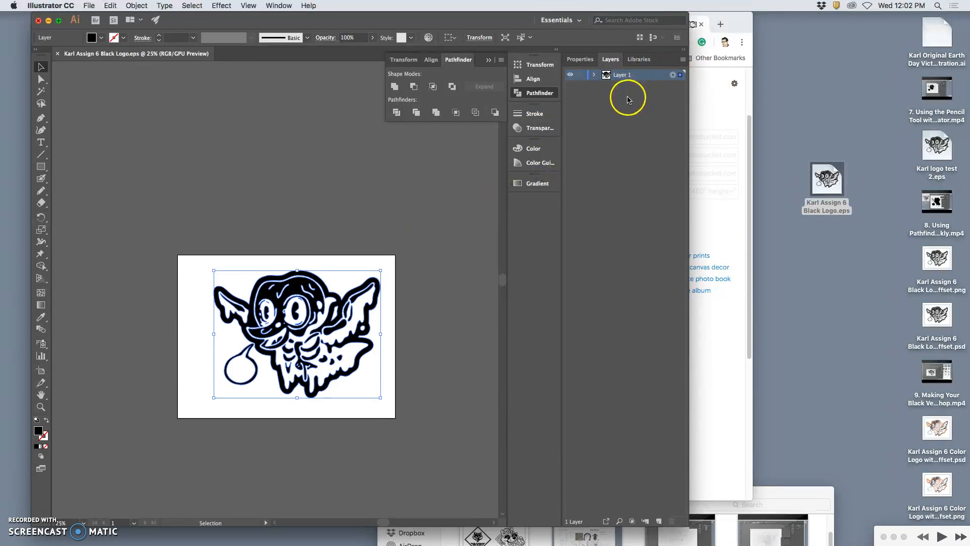
left_click(583, 76)
left_click(659, 521)
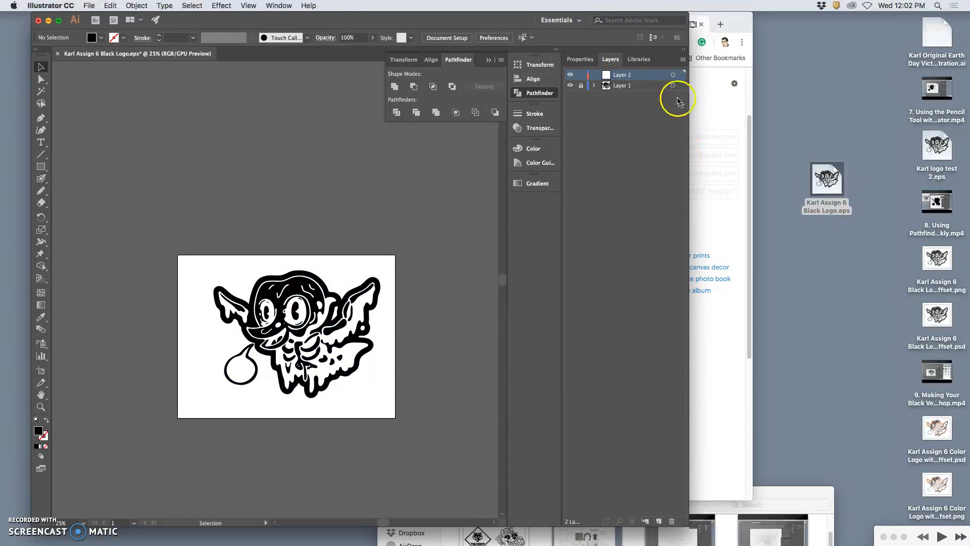
- Paste the logo in place on Layer 2 and hide Layer 1
left_click(673, 75)
left_click(112, 5)
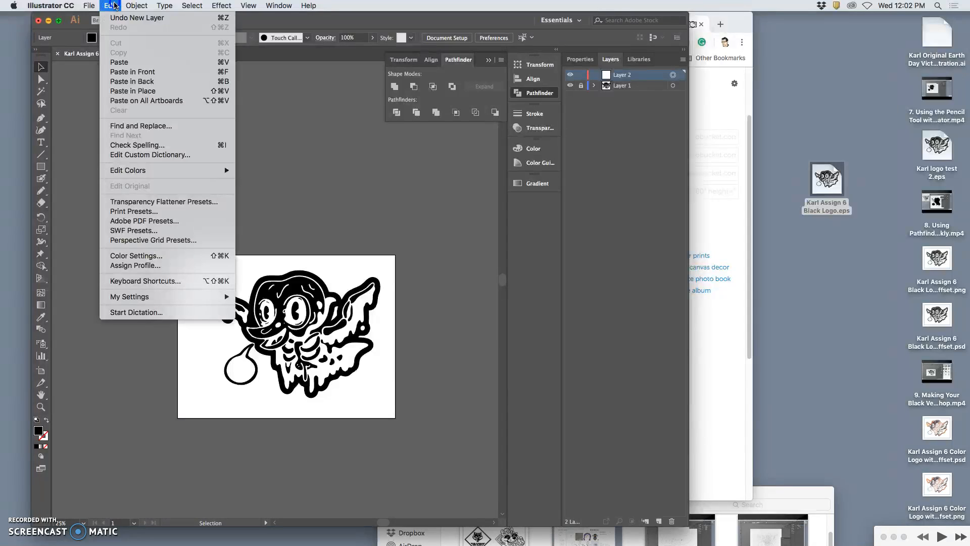
left_click(132, 91)
left_click(572, 86)
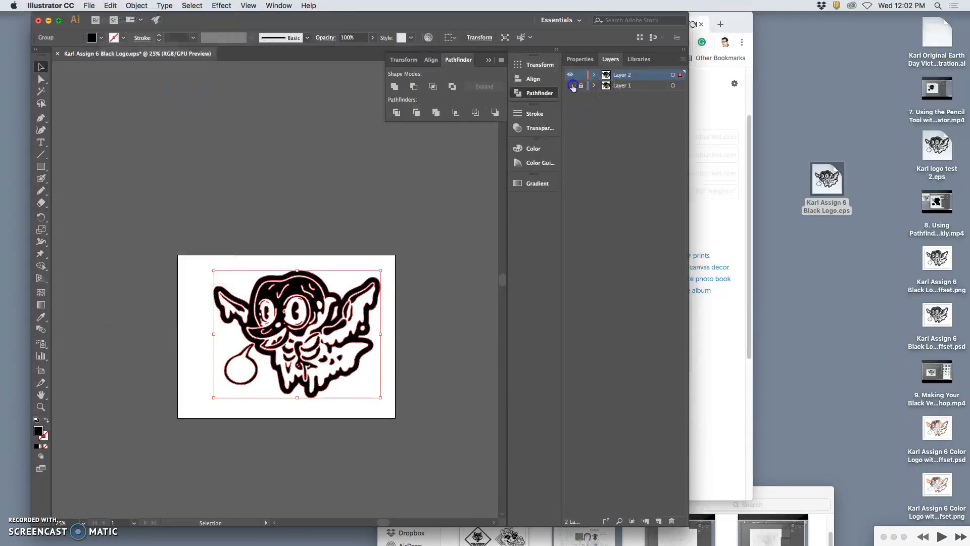
left_click_drag(453, 292, 388, 308)
- Try a red fill (D11919) on the pasted logo, check its face up close, and undo the recoloring
double_click(38, 432)
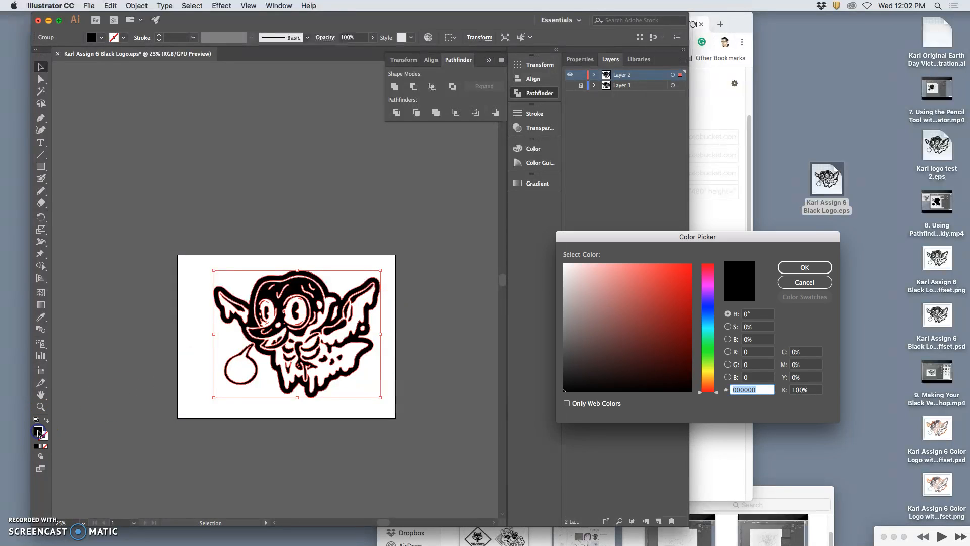
left_click(678, 287)
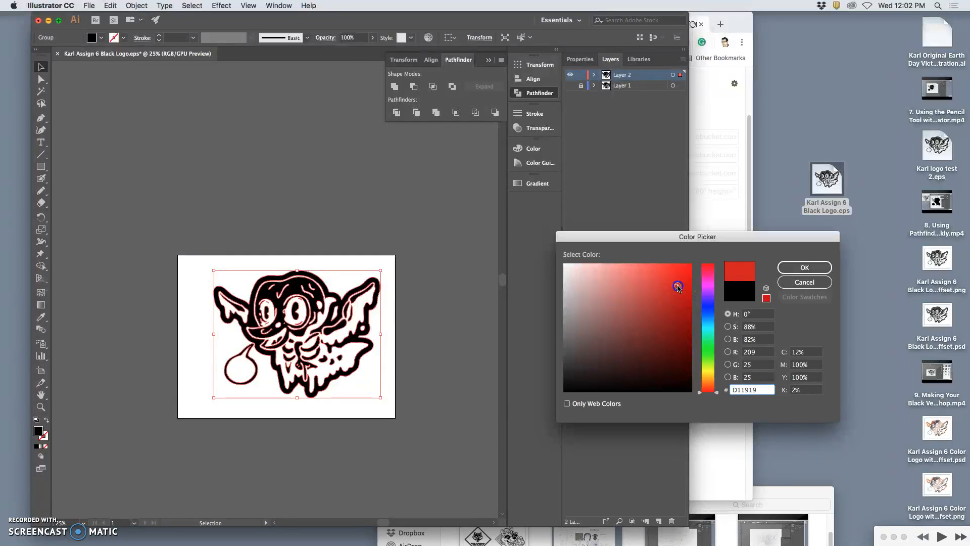
left_click(803, 267)
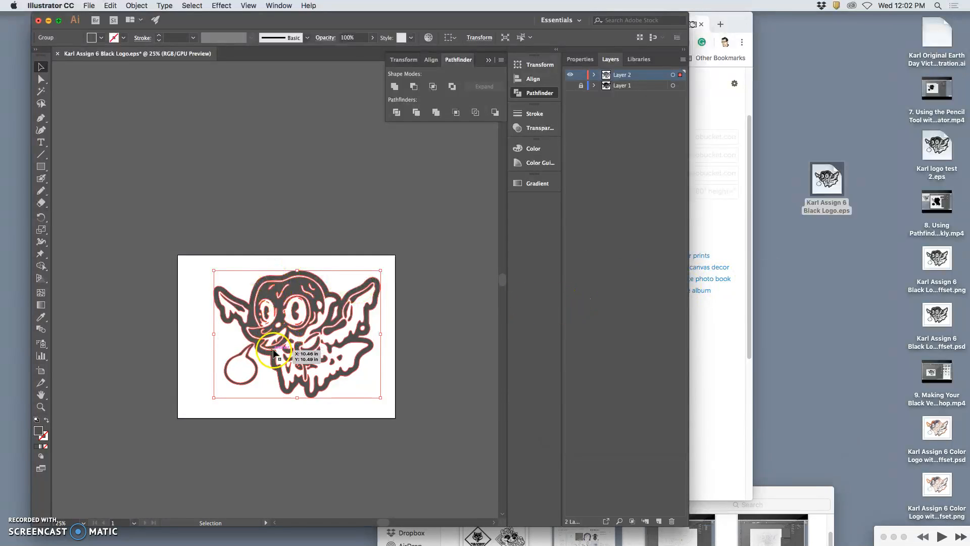
scroll(266, 352, "up", 4)
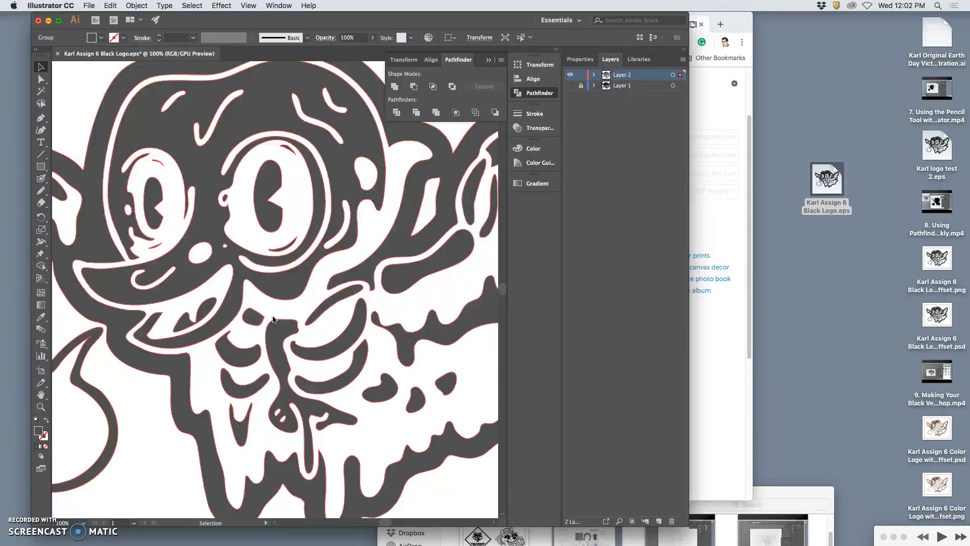
mouse_move(273, 319)
left_mouse_down()
mouse_move(392, 281)
mouse_move(310, 281)
mouse_move(287, 295)
left_mouse_up()
key("a")
left_click(267, 265)
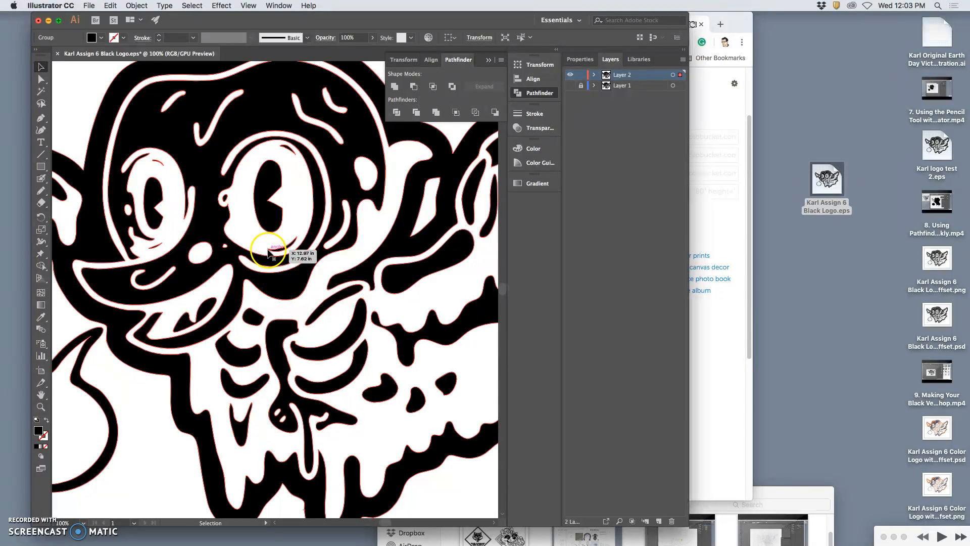
- Select all the logo artwork on Layer 2 and create a new print document with the Letter preset
key("super+minus")
key("super+minus")
key("v")
left_click(672, 74)
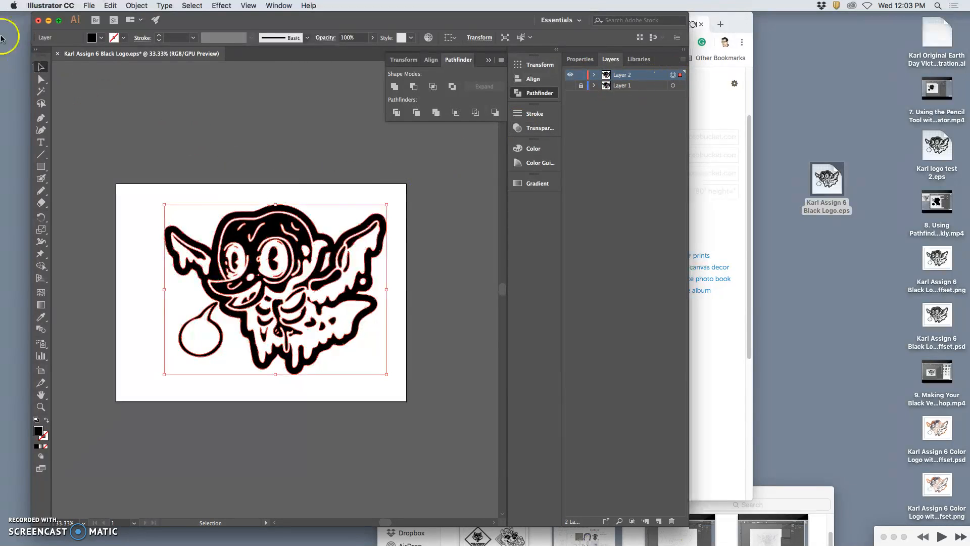
left_click(88, 7)
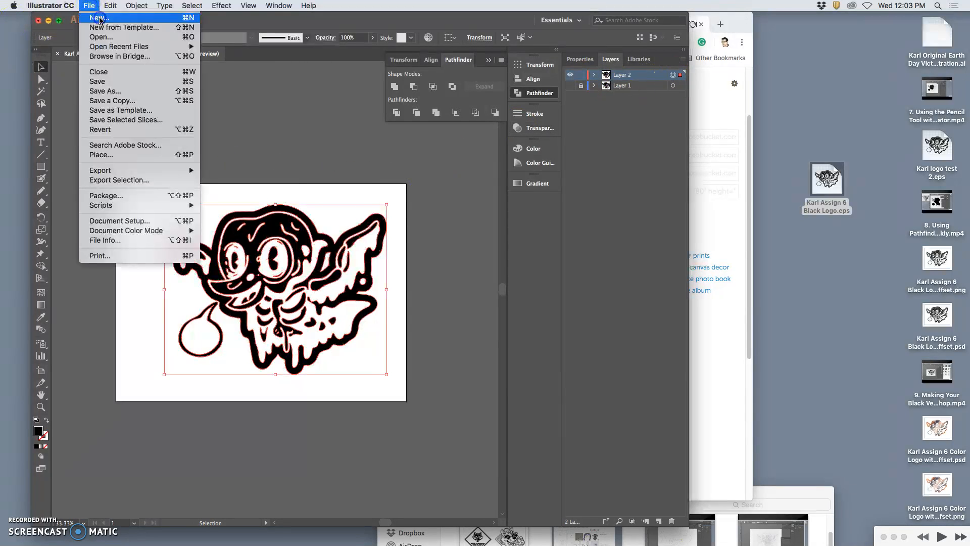
left_click(99, 19)
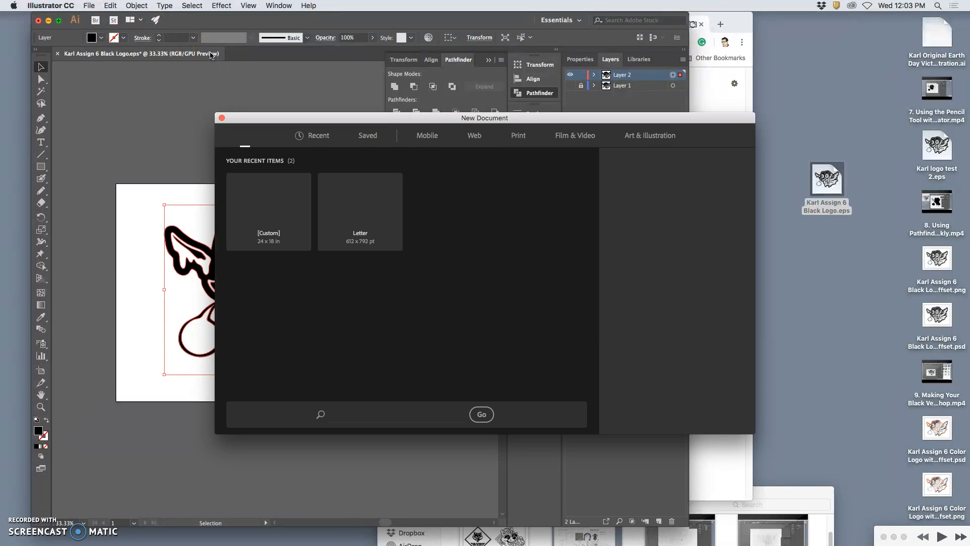
left_click(518, 138)
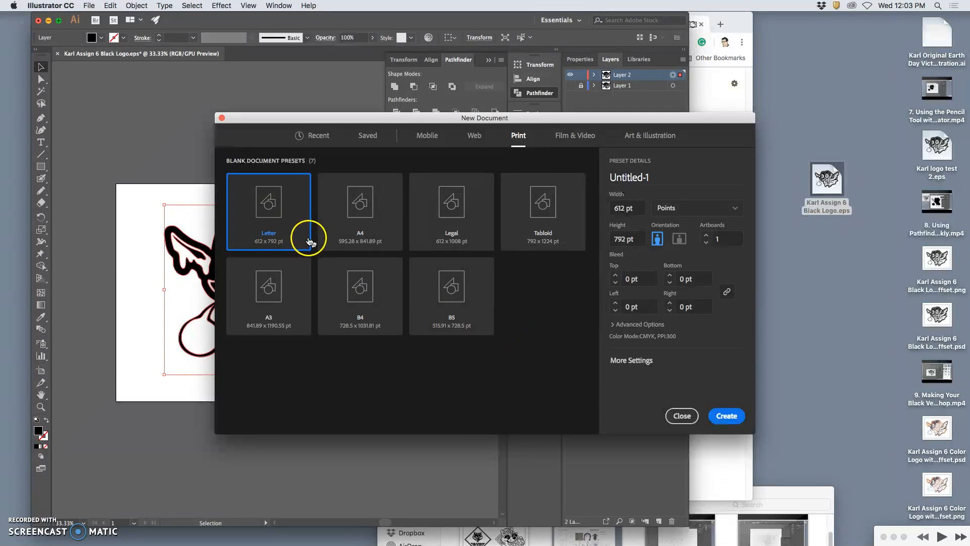
left_click(728, 415)
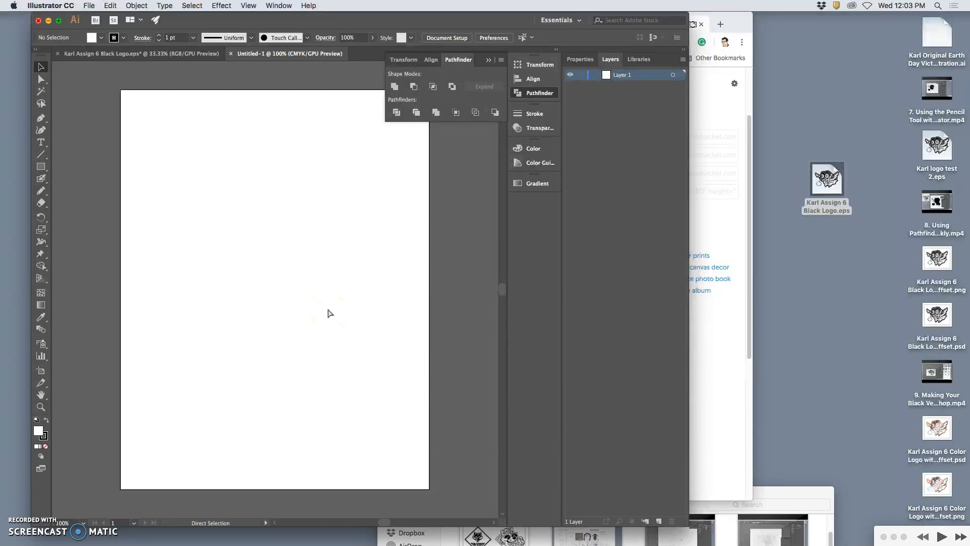
- Paste the logo into the new document and scale it down to fit within the artboard's width
key("super+v")
key("super+minus")
key("super+minus")
key("super+minus")
key("v")
left_click_drag(385, 204, 319, 255)
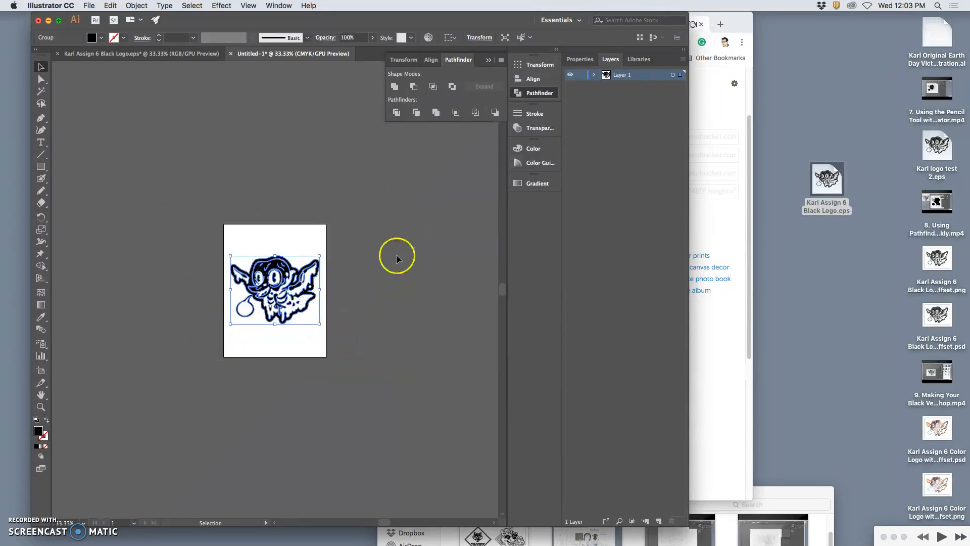
- Try to recolor the logo by choosing a bright red fill in the Color Picker
key("super+plus")
key("super+plus")
key("super+plus")
key("super+plus")
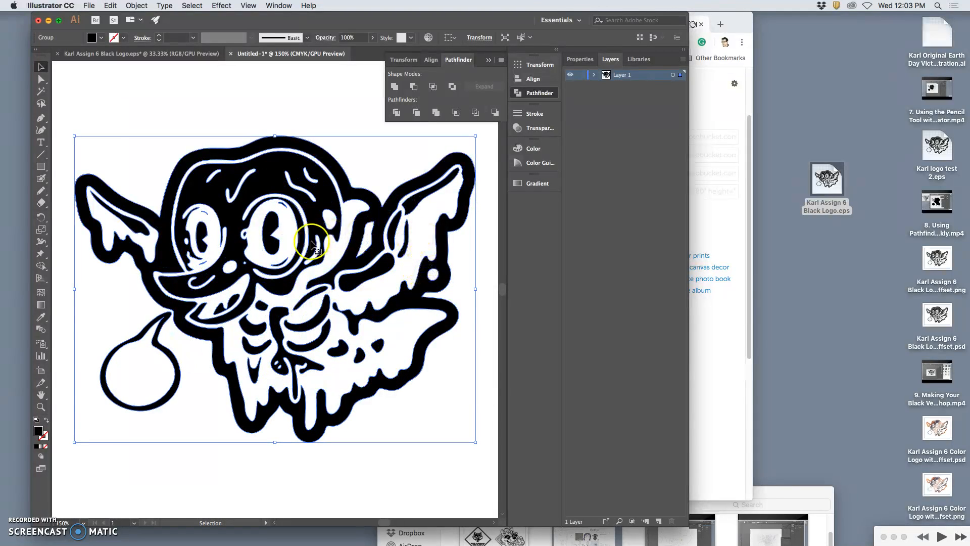
double_click(38, 431)
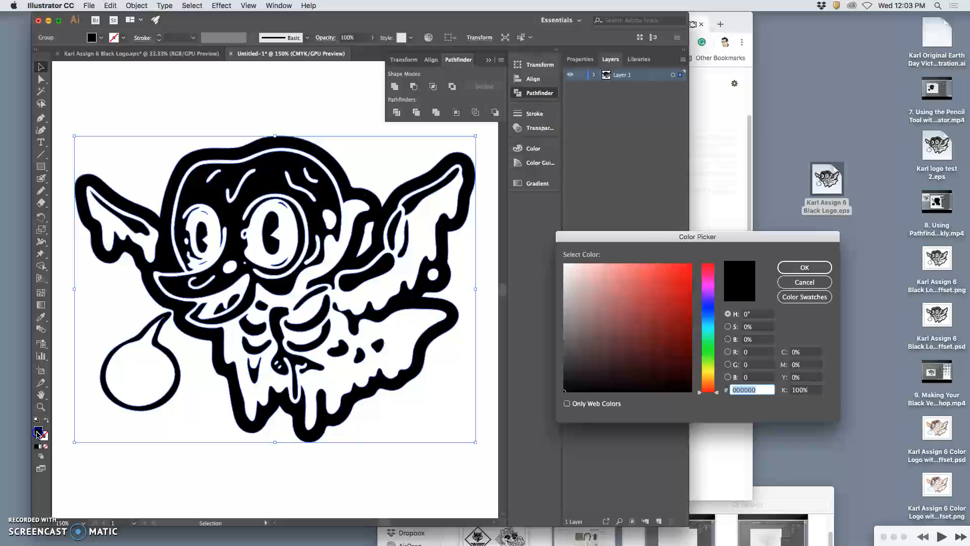
left_click(689, 267)
left_click(805, 267)
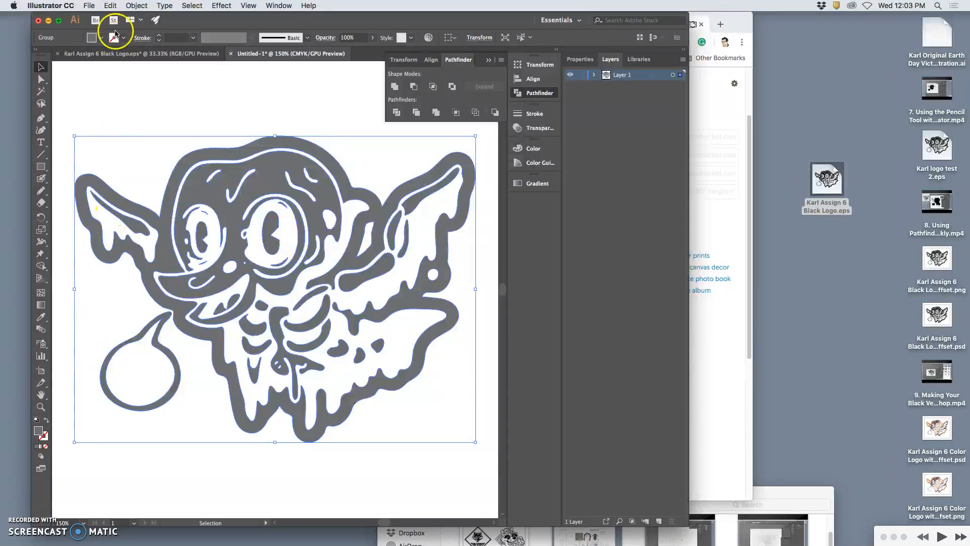
left_click(102, 38)
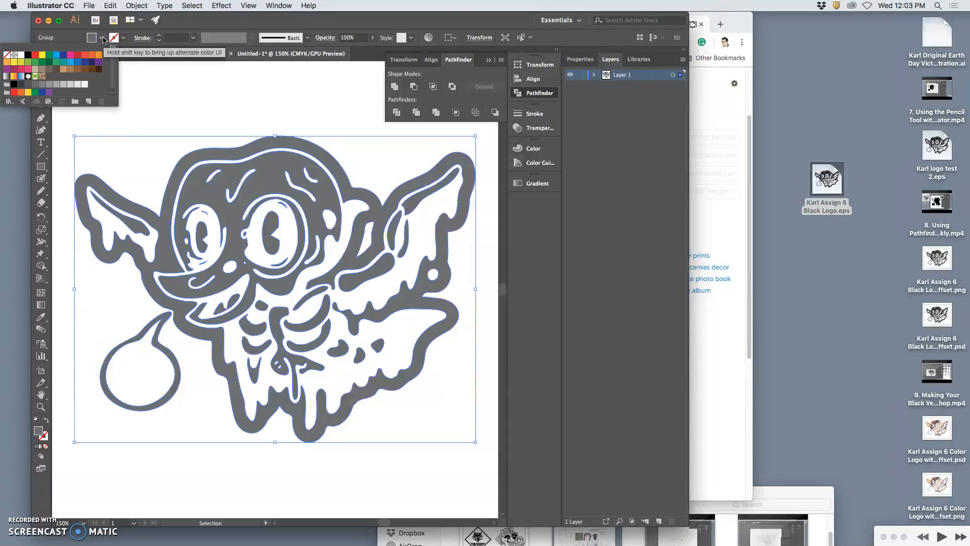
left_click(103, 38)
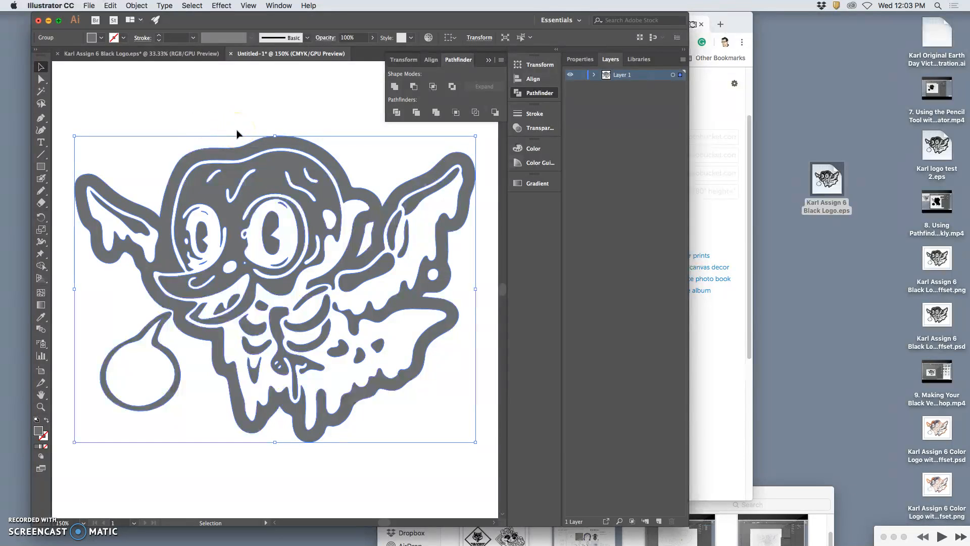
- Fill the logo with the red swatch and deselect it
left_click(103, 39)
left_click(35, 56)
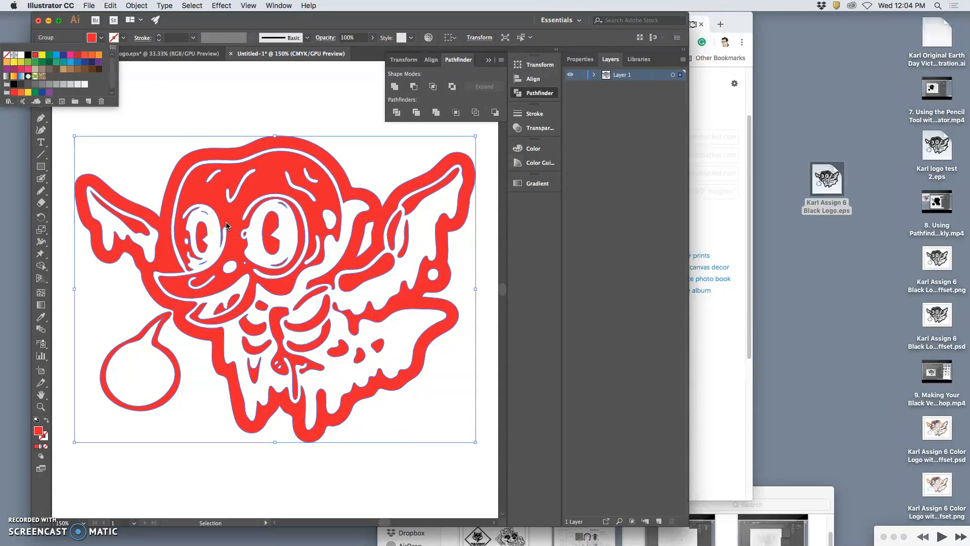
left_click(276, 106)
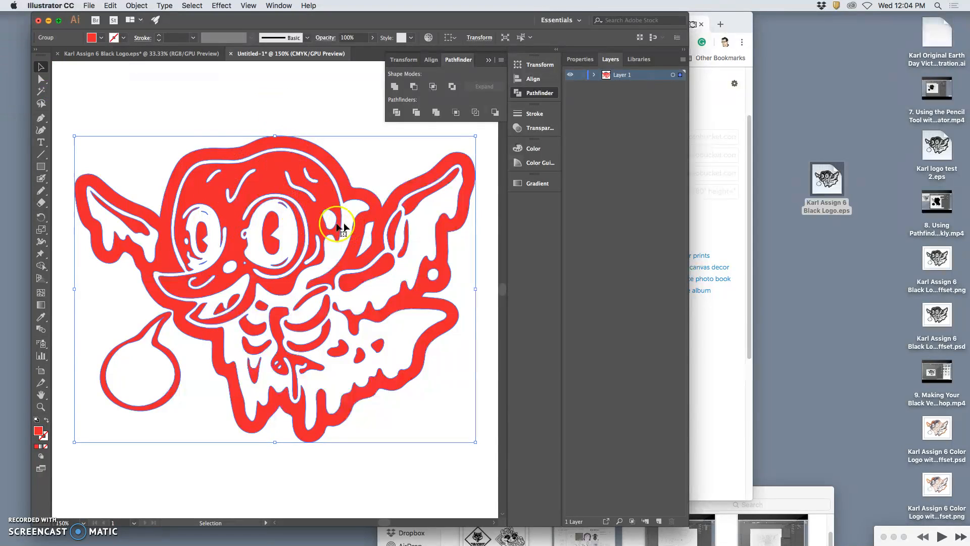
left_click(189, 118)
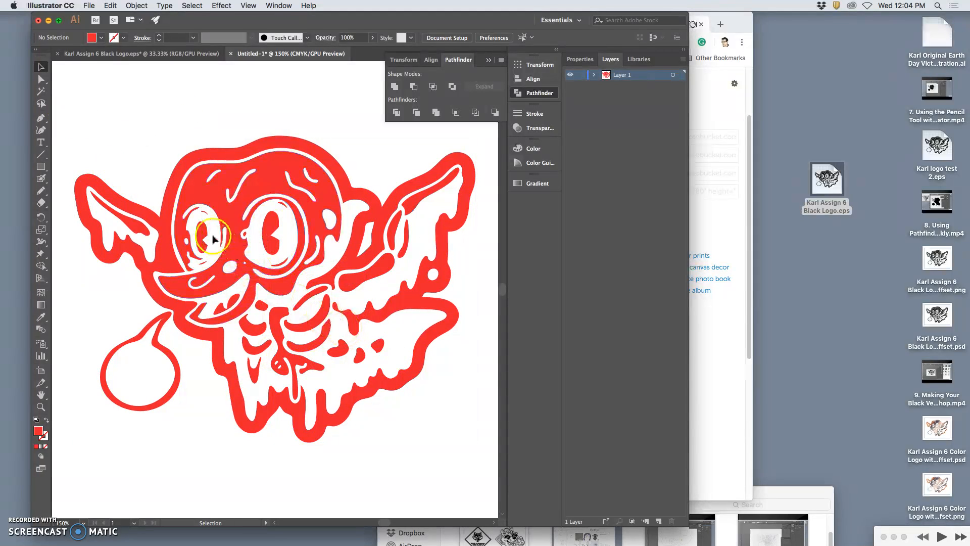
- Add a new layer above the logo and lock Layer 1
left_click(41, 104)
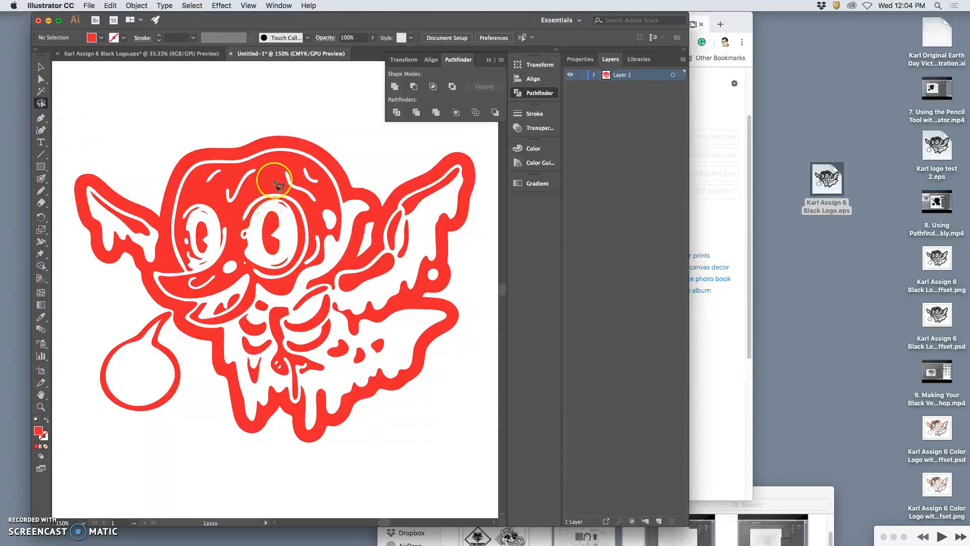
left_click(661, 522)
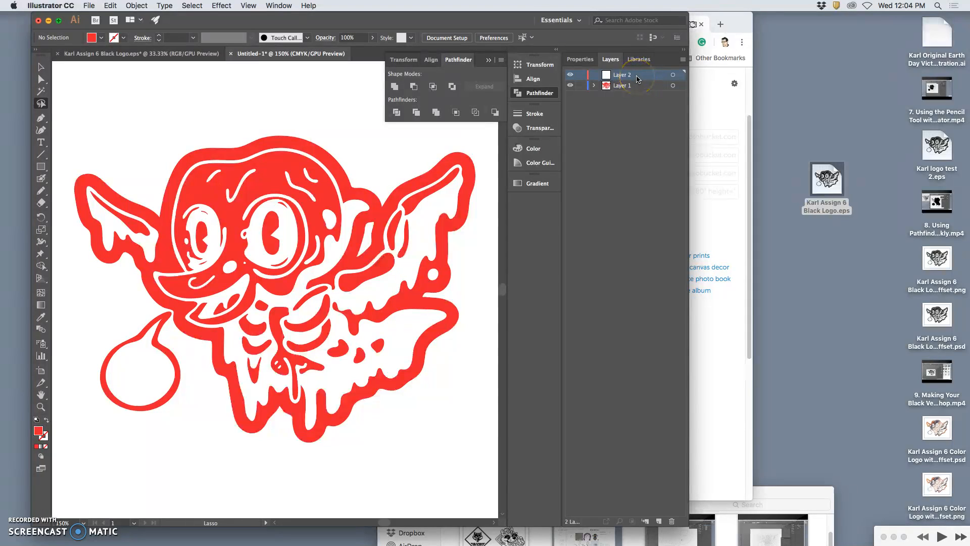
left_click(581, 85)
- Trace a closed Pencil path on Layer 2 along the character's ears and lower outline, looping loosely above the head
left_click(41, 191)
left_click(42, 191)
left_click(69, 202)
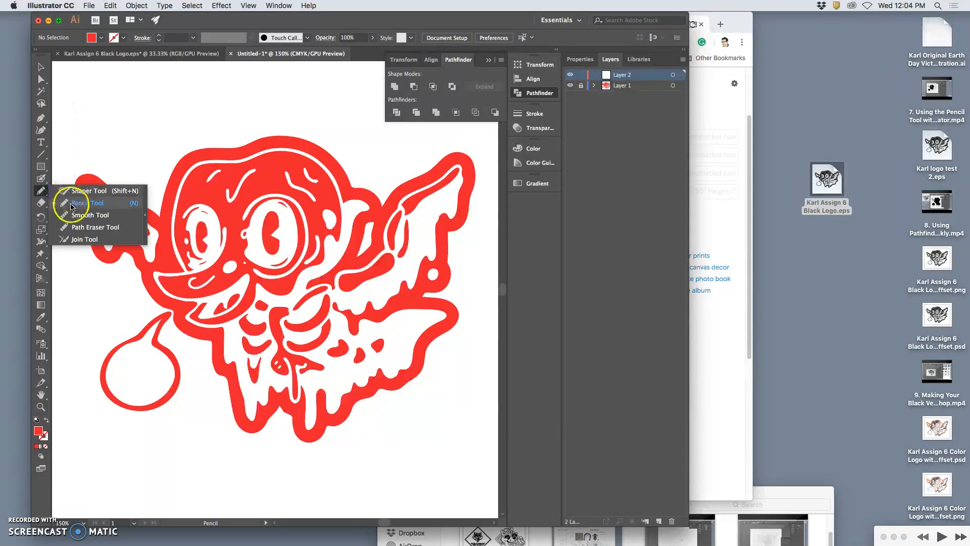
left_click_drag(108, 183, 85, 177)
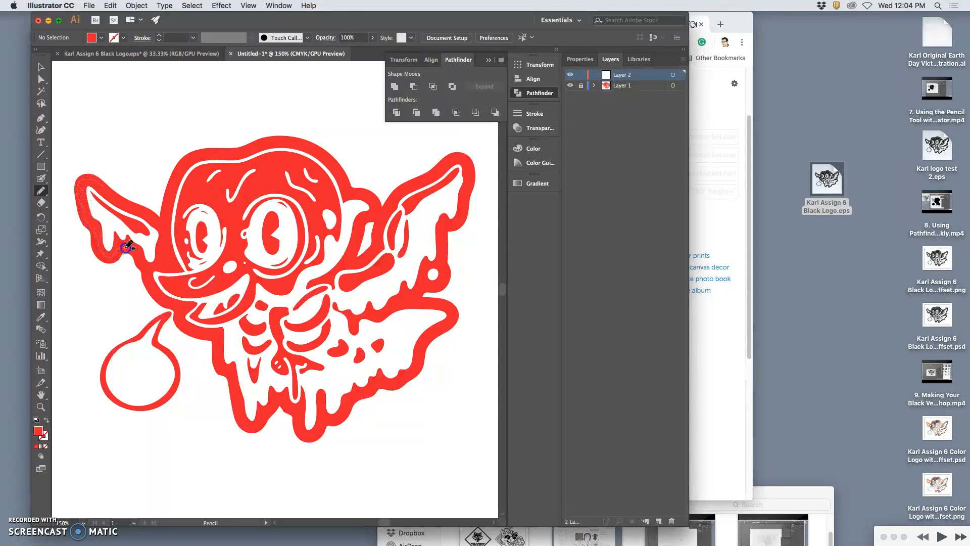
left_click_drag(152, 280, 168, 302)
mouse_move(429, 302)
left_mouse_down()
mouse_move(418, 286)
mouse_move(444, 277)
left_mouse_up()
mouse_move(458, 219)
left_mouse_down()
mouse_move(464, 160)
mouse_move(311, 120)
mouse_move(221, 112)
mouse_move(127, 120)
mouse_move(98, 146)
mouse_move(103, 185)
left_mouse_up()
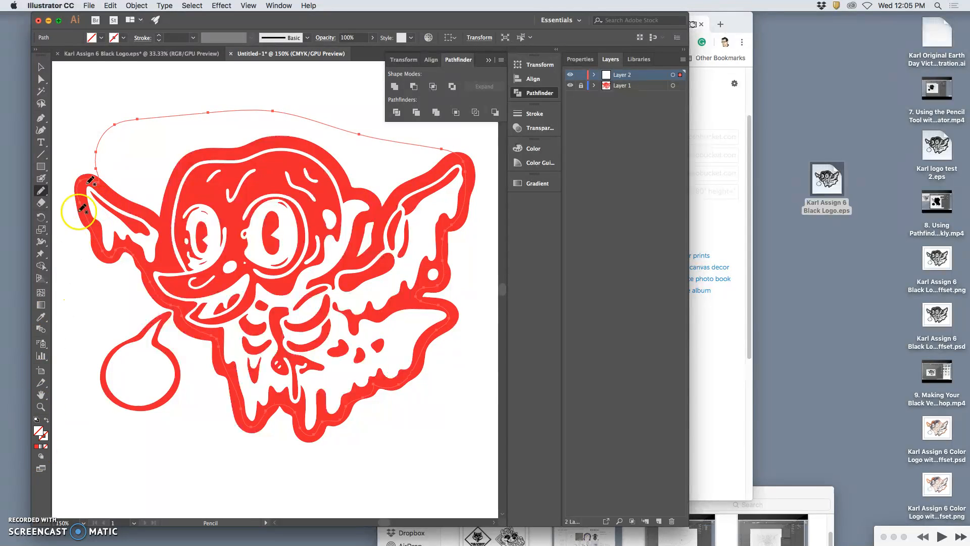
- Fill the traced shape with a green swatch and move Layer 2 below Layer 1
left_click(101, 37)
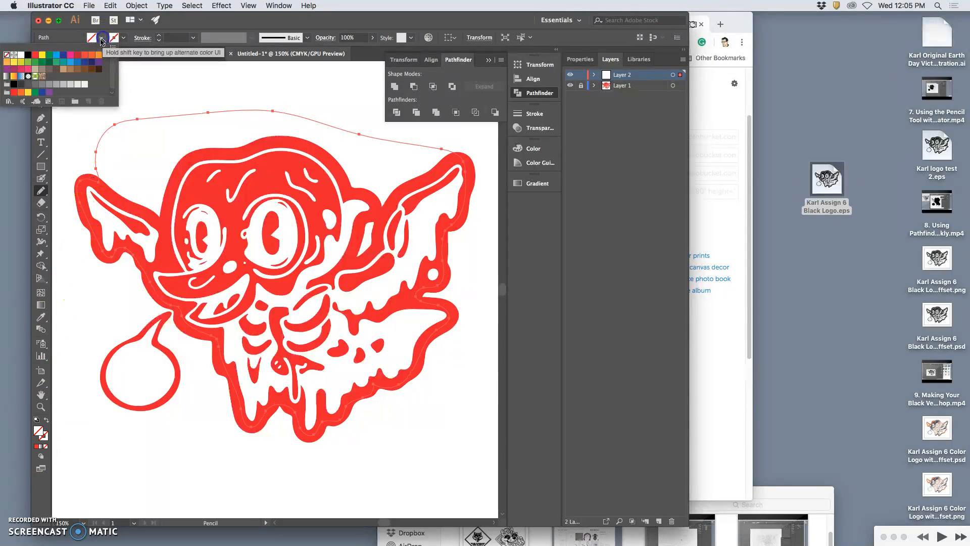
left_click(56, 62)
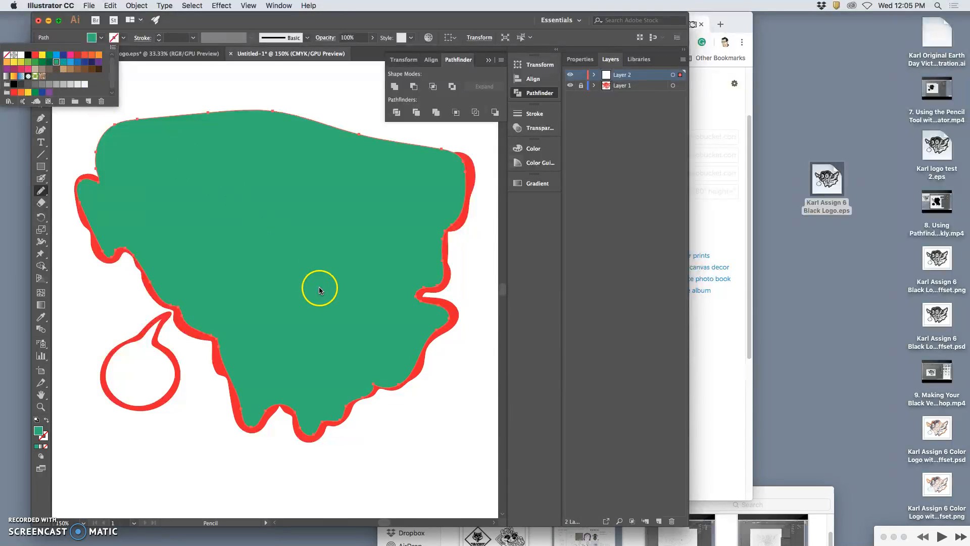
left_click(625, 87)
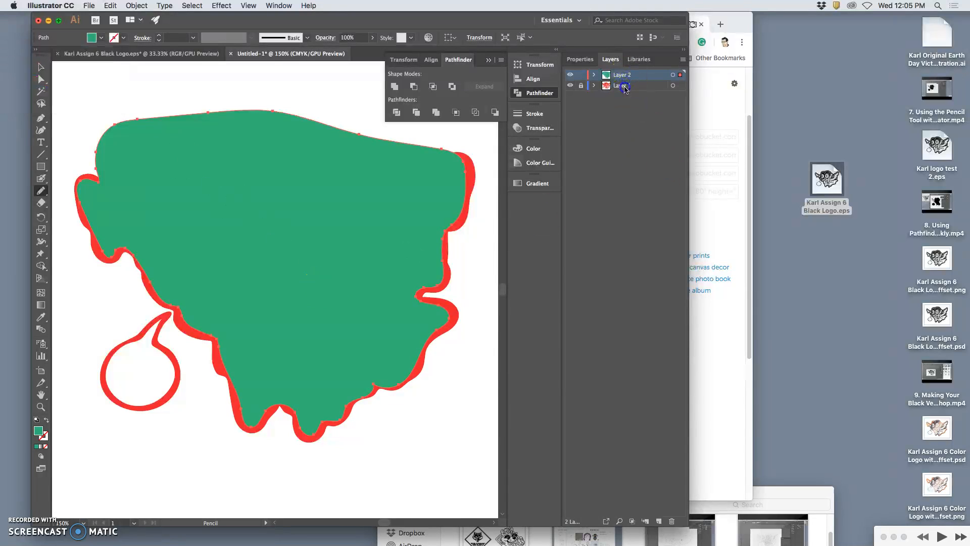
left_click_drag(632, 78, 631, 93)
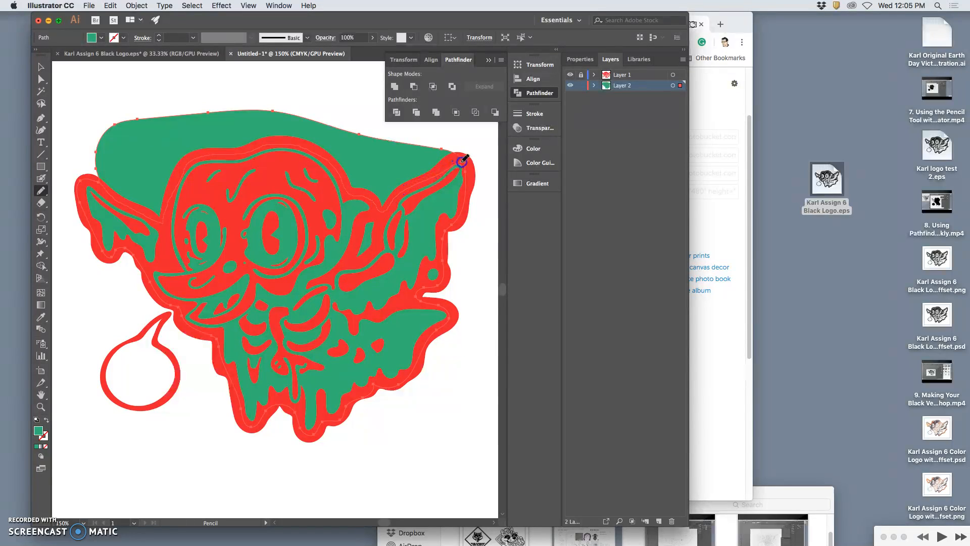
- Redraw the upper edge of the green shape with the Pencil so it follows the head and ears
key("super+z")
left_click(455, 267)
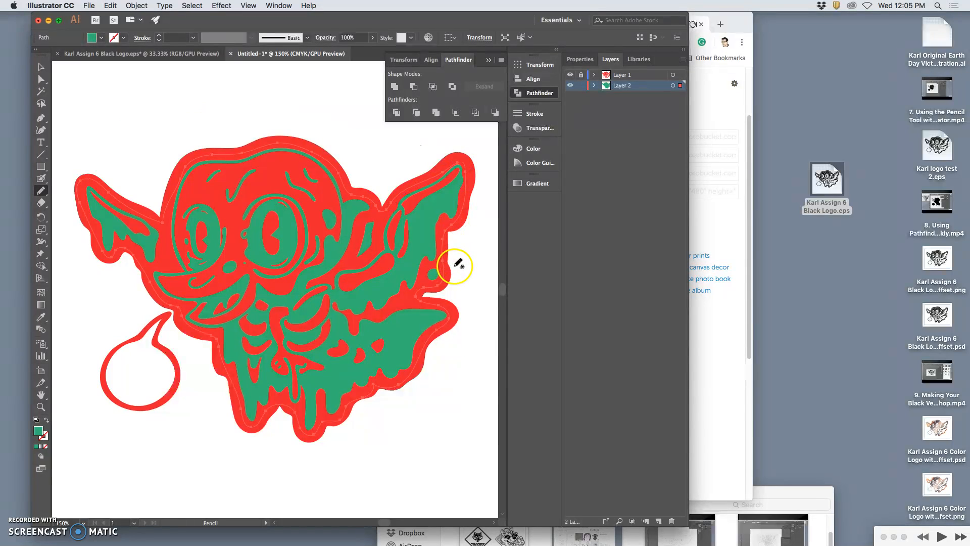
left_click_drag(457, 264, 291, 200)
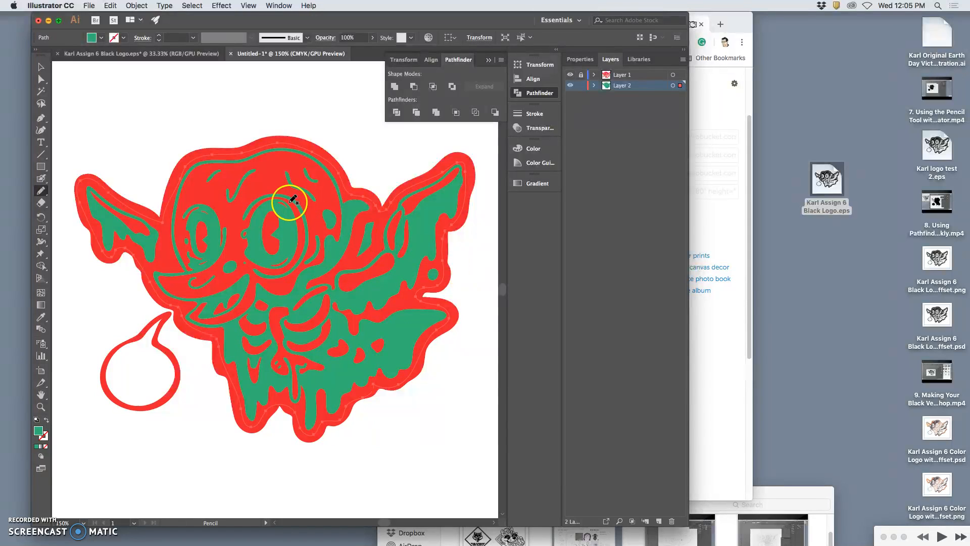
- Lock Layer 2 and add a new layer between it and Layer 1
left_click(581, 85)
left_click(698, 507)
left_click(658, 521)
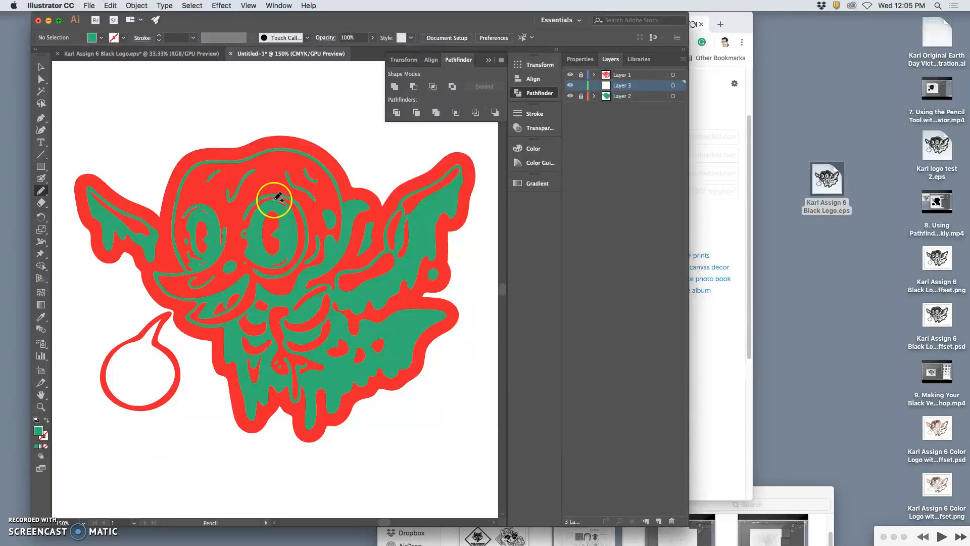
- Trace the character's larger eye on Layer 3 with the Pencil tool and fill it with white
left_click_drag(264, 198, 254, 207)
left_click_drag(243, 261, 272, 271)
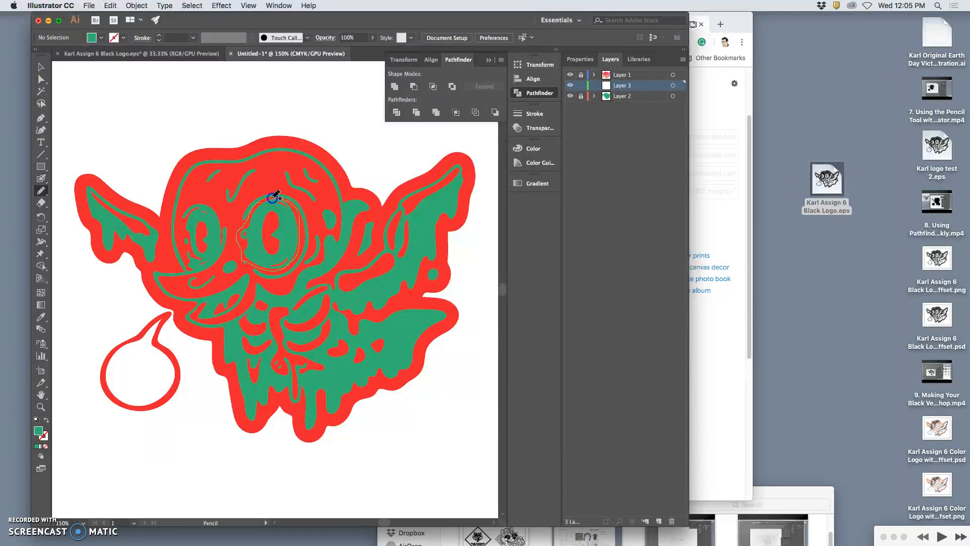
left_click_drag(262, 201, 253, 207)
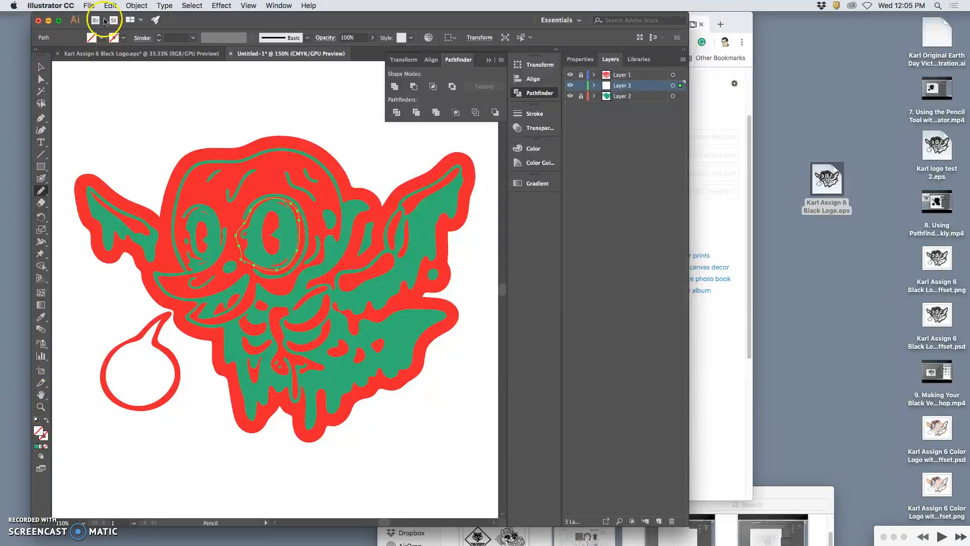
left_click(103, 40)
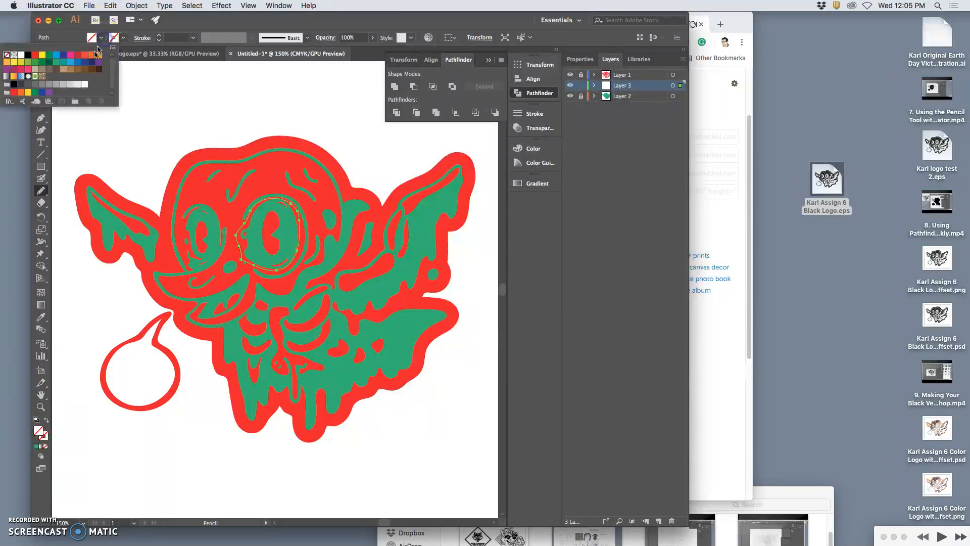
left_click(22, 55)
- Trace the character's smaller eye on Layer 3 with the Pencil tool and fill it with white
left_click(211, 204)
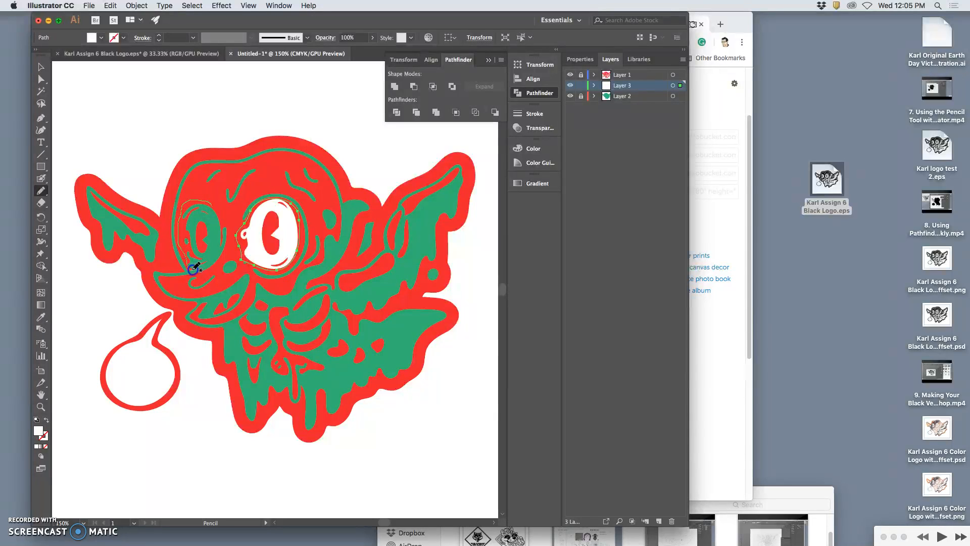
mouse_move(209, 262)
left_mouse_down()
mouse_move(222, 241)
mouse_move(215, 202)
left_mouse_up()
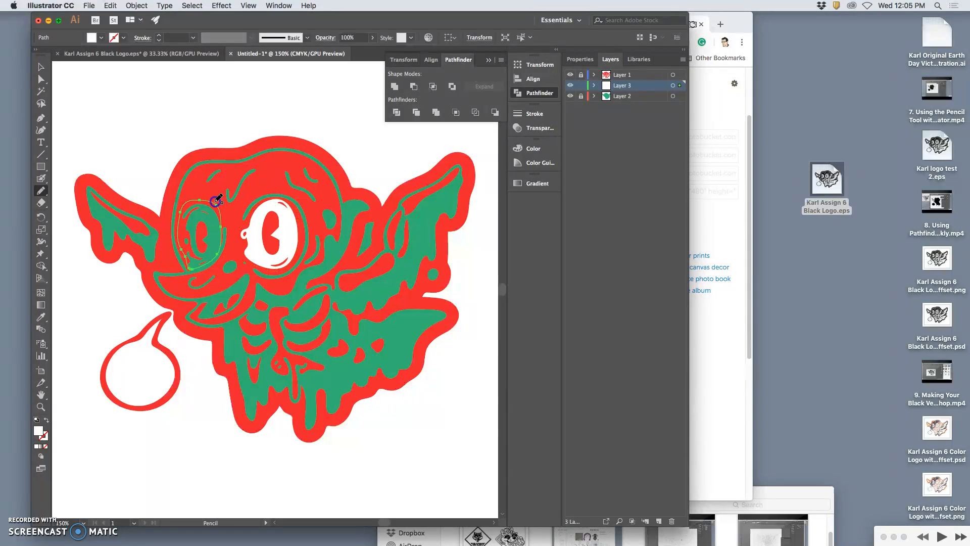
left_click(101, 38)
left_click(21, 55)
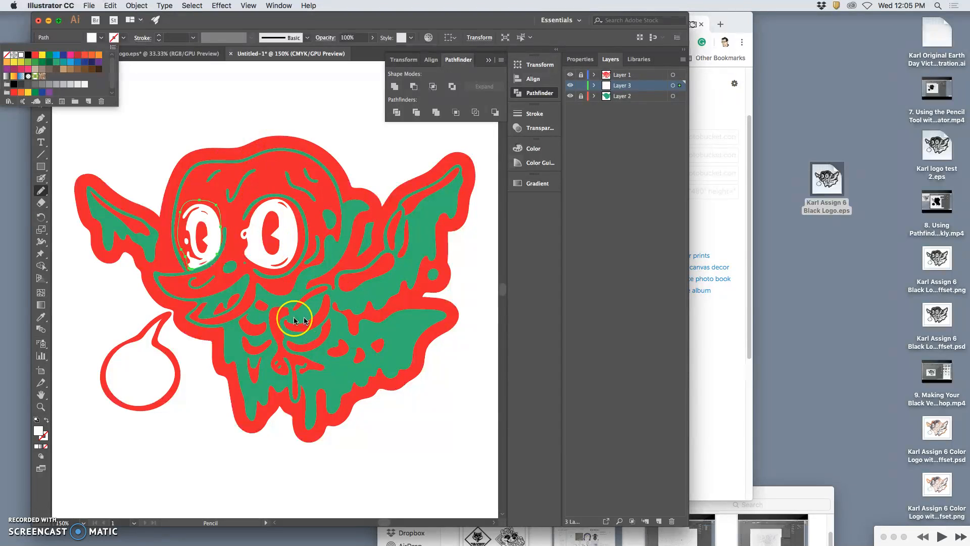
left_click(205, 302)
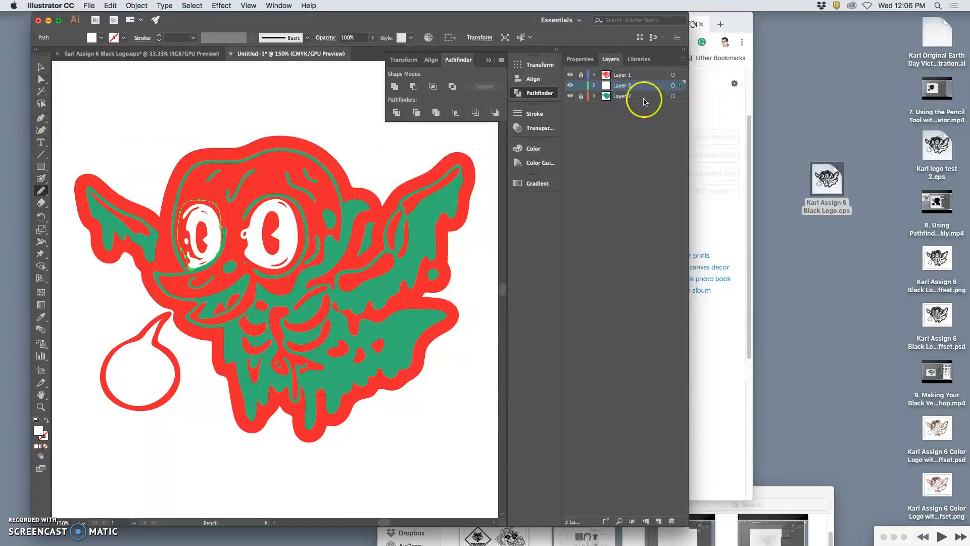
- Unlock Layer 2, lock Layer 3, and fill the Layer 2 shape with the Orange, Yellow gradient preset
left_click(581, 96)
left_click(581, 84)
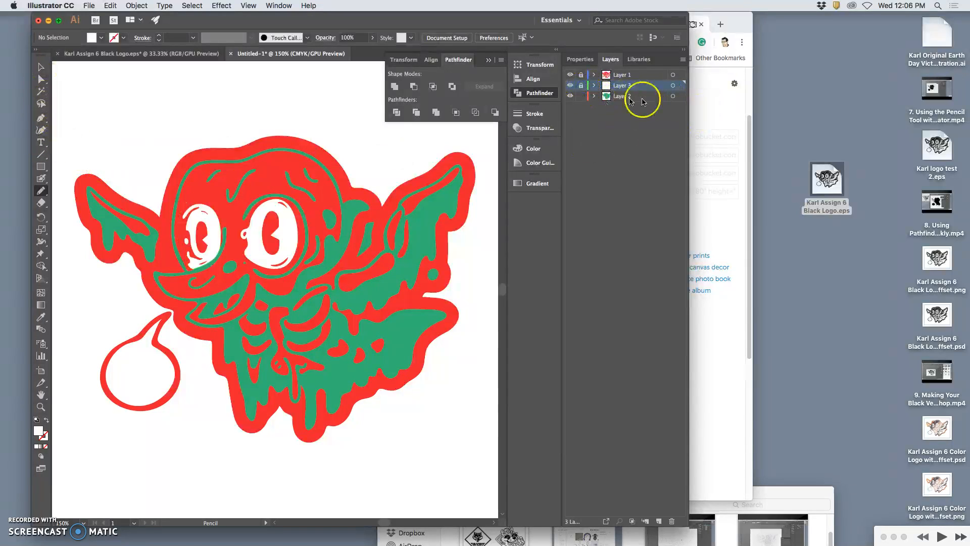
left_click(674, 96)
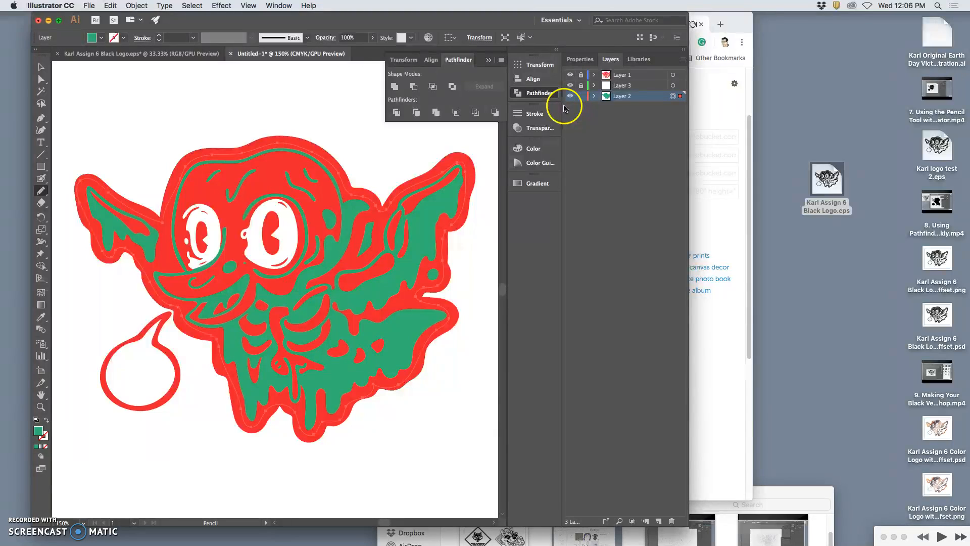
left_click(538, 184)
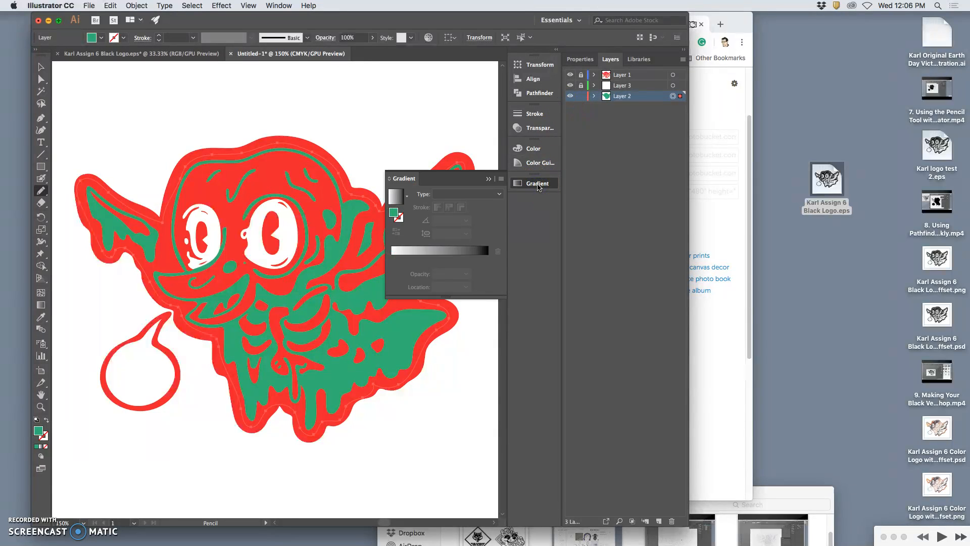
left_click(407, 197)
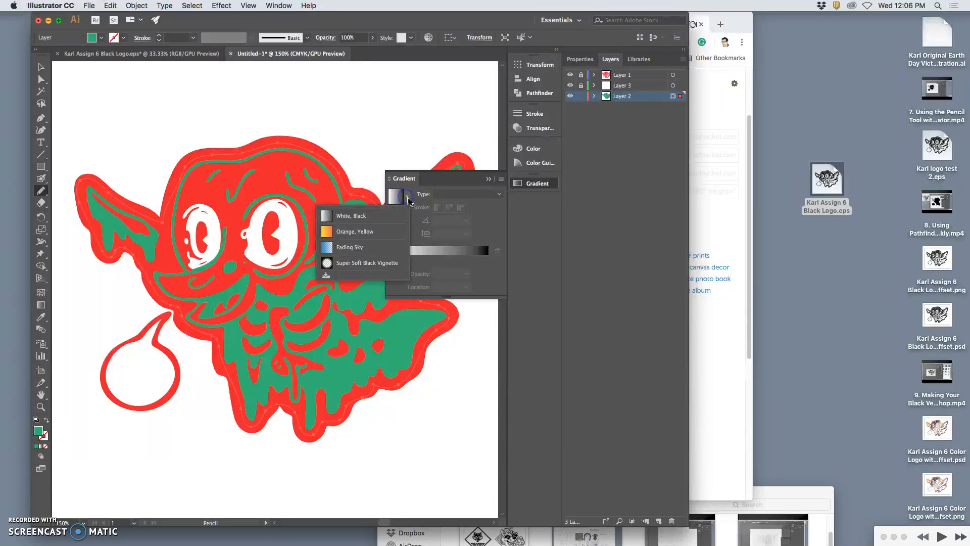
left_click(337, 231)
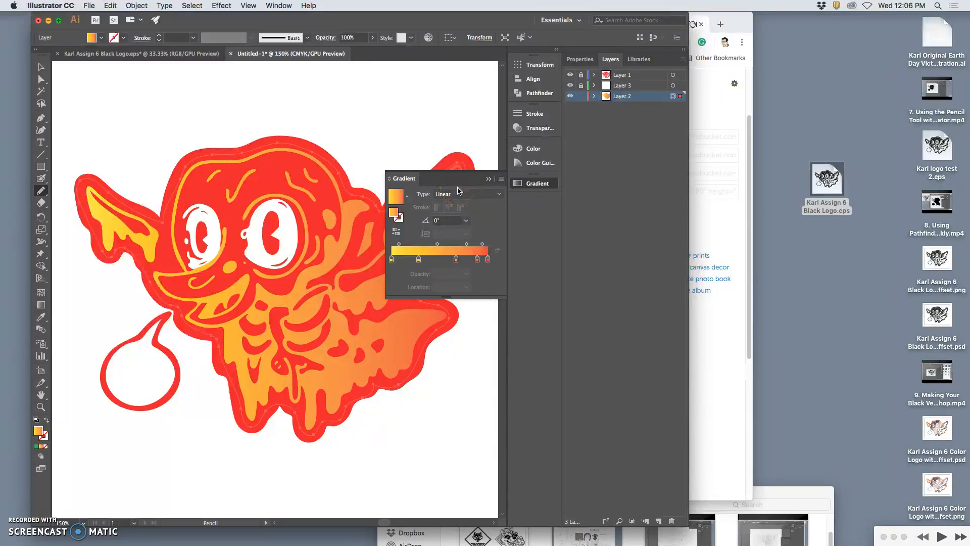
- Recolor the gradient's last three stops: light blue at the end, dark blue before it, and teal for the middle stop
left_click(399, 198)
left_click(407, 201)
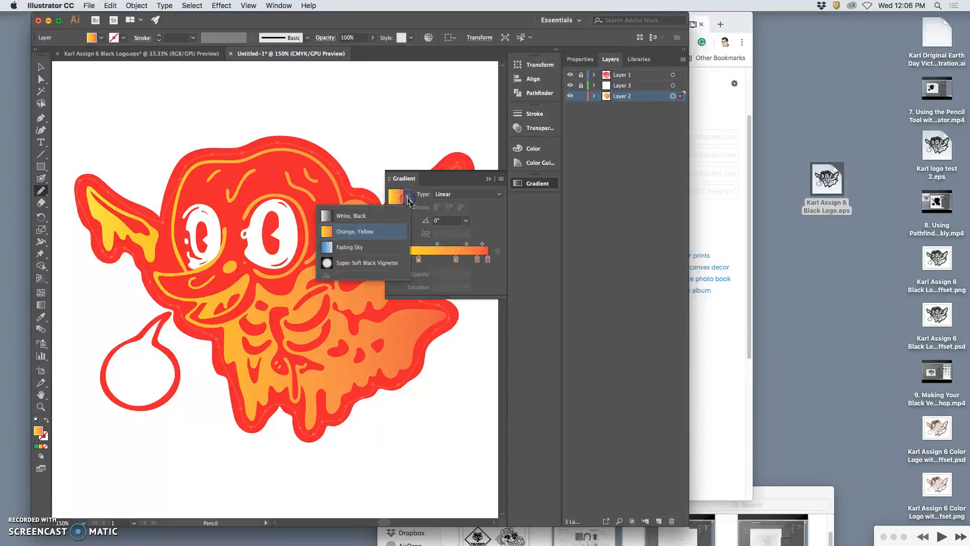
key("Escape")
left_click(488, 260)
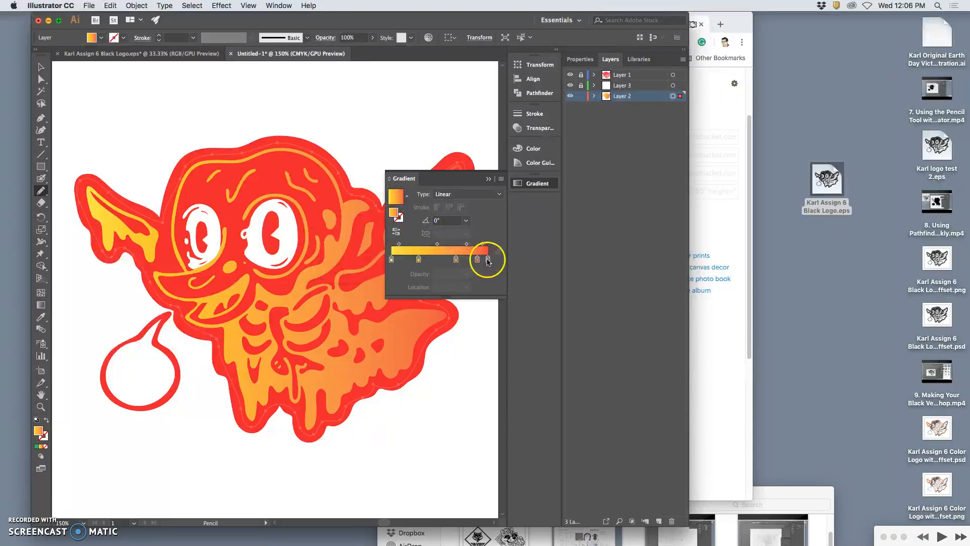
double_click(488, 261)
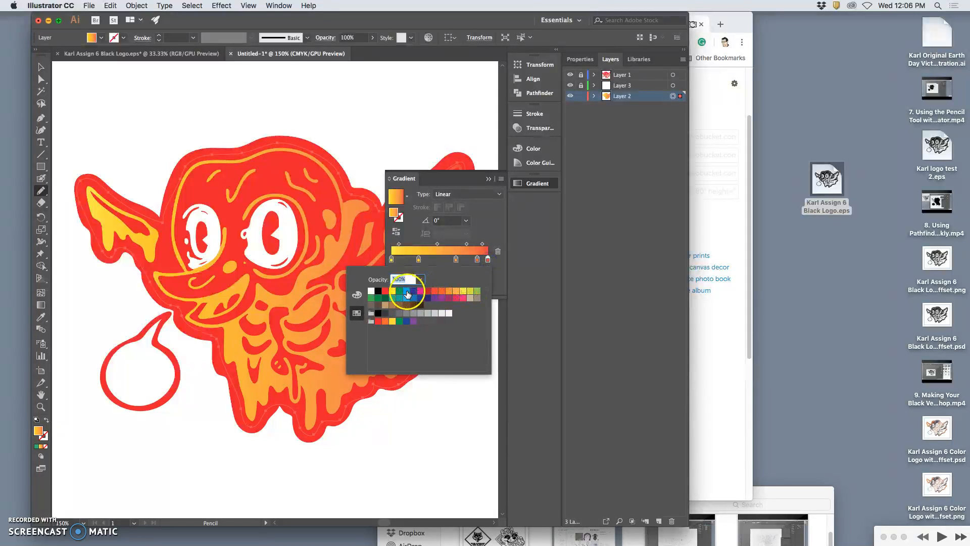
left_click(477, 261)
double_click(477, 260)
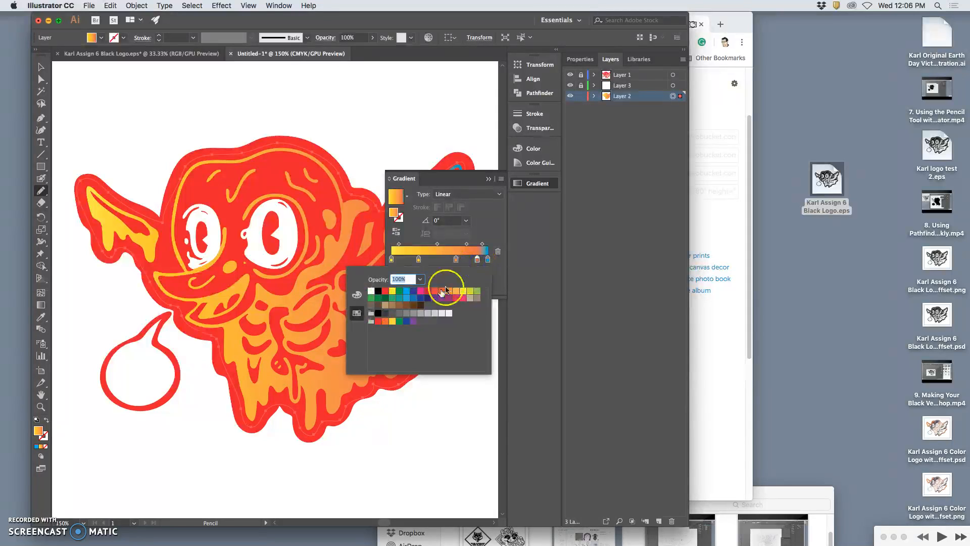
left_click(415, 295)
left_click(456, 260)
double_click(455, 259)
left_click(399, 297)
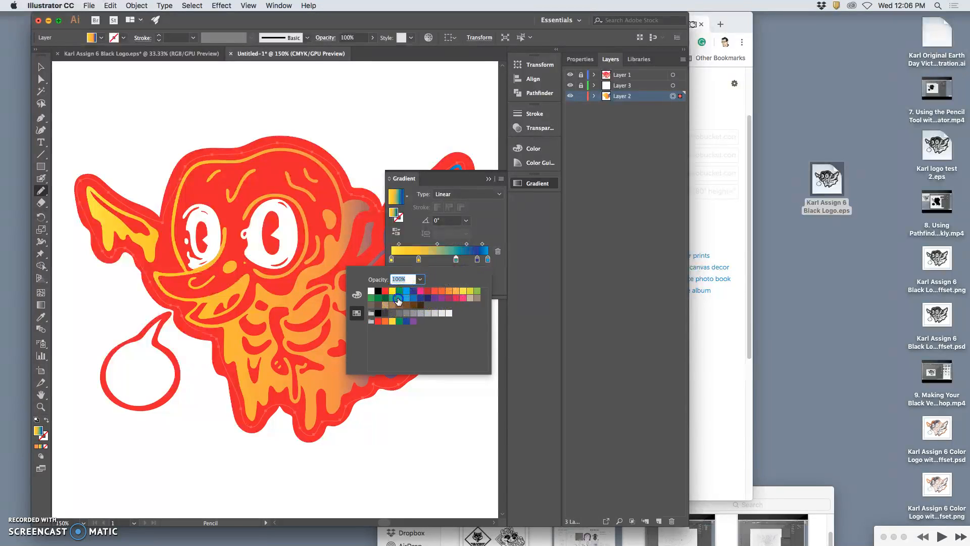
- Recolor the gradient's second stop tan and its first stop light blue
left_click(419, 261)
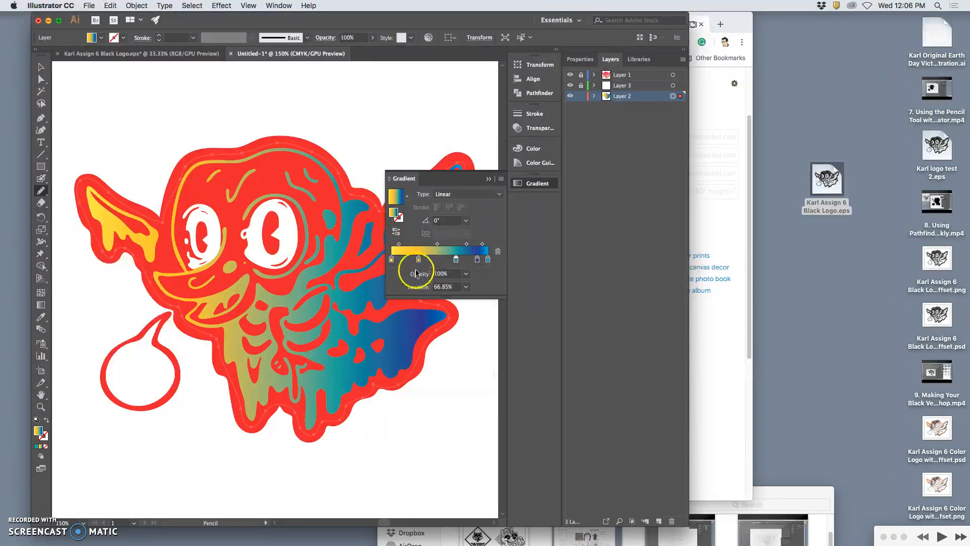
double_click(418, 261)
left_click(385, 305)
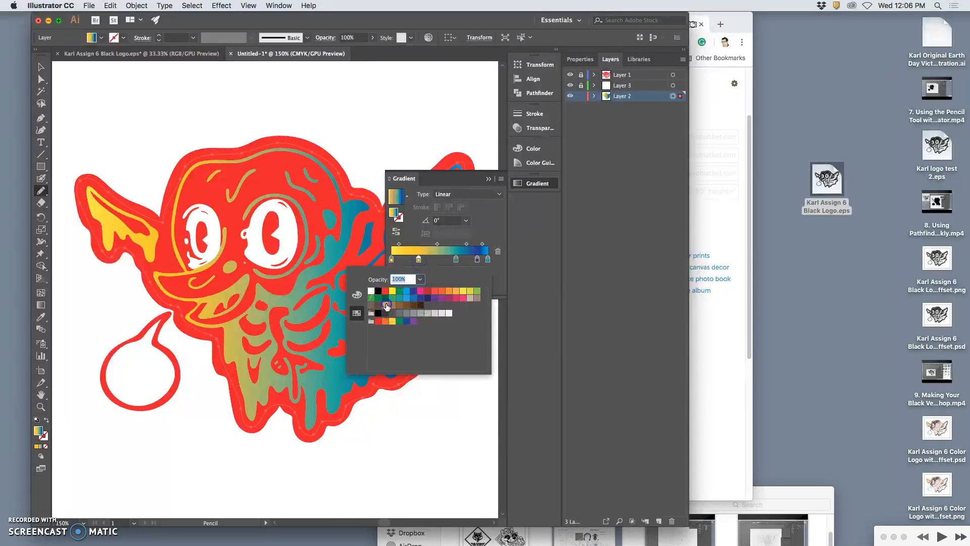
left_click(394, 263)
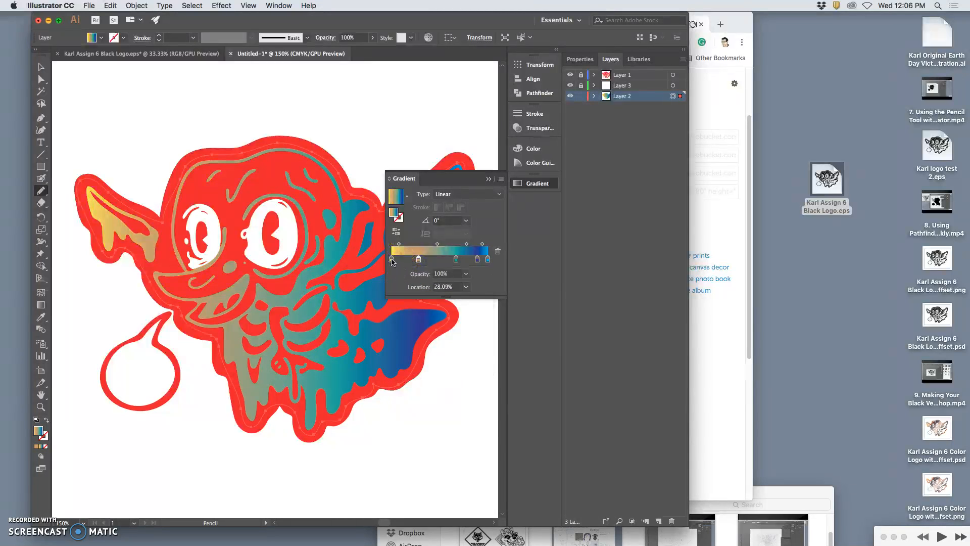
double_click(392, 260)
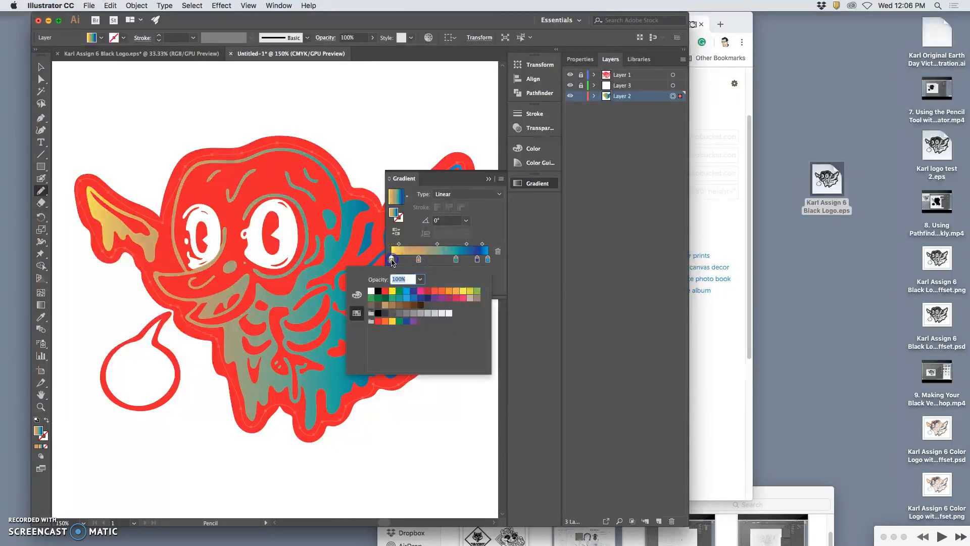
left_click(407, 299)
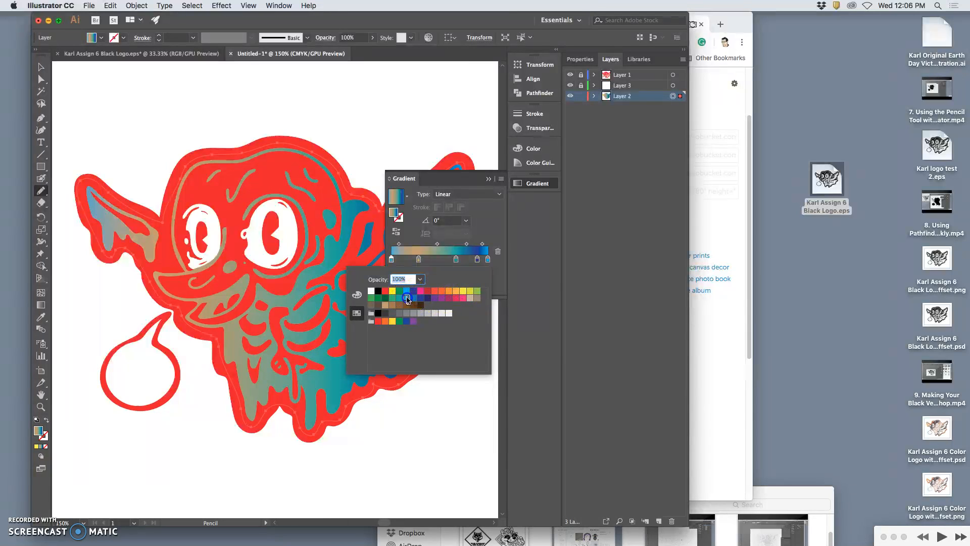
- Try the linear gradient at angles of 90° and 135°
left_click(482, 259)
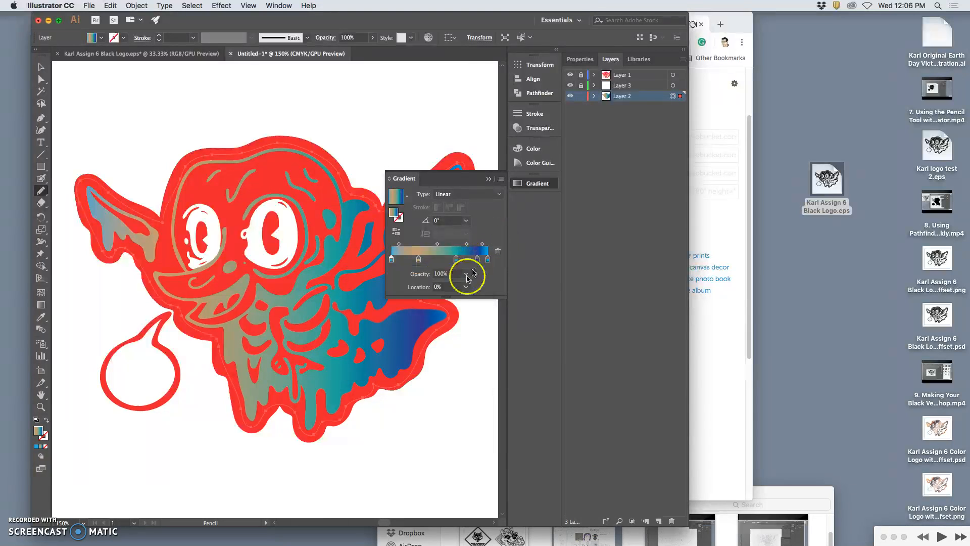
left_click(467, 275)
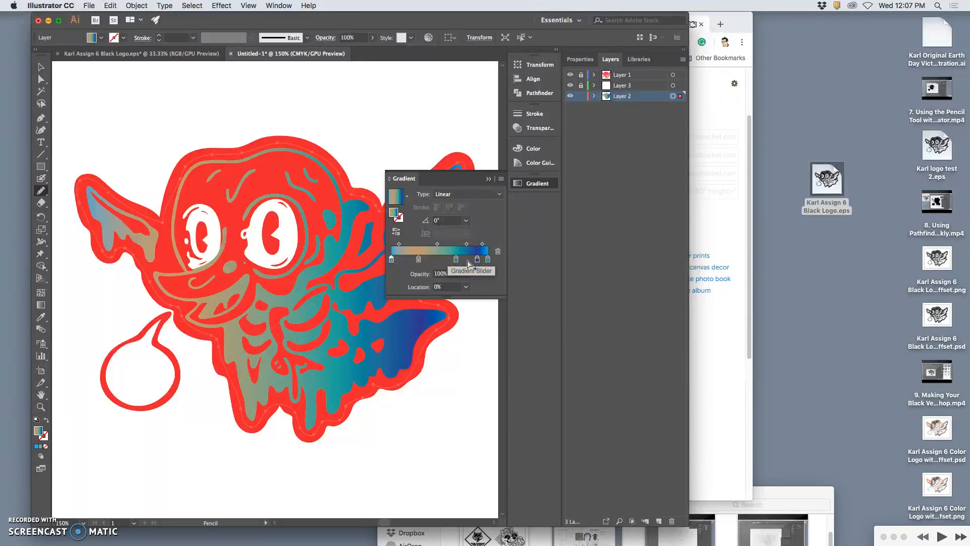
left_click(466, 220)
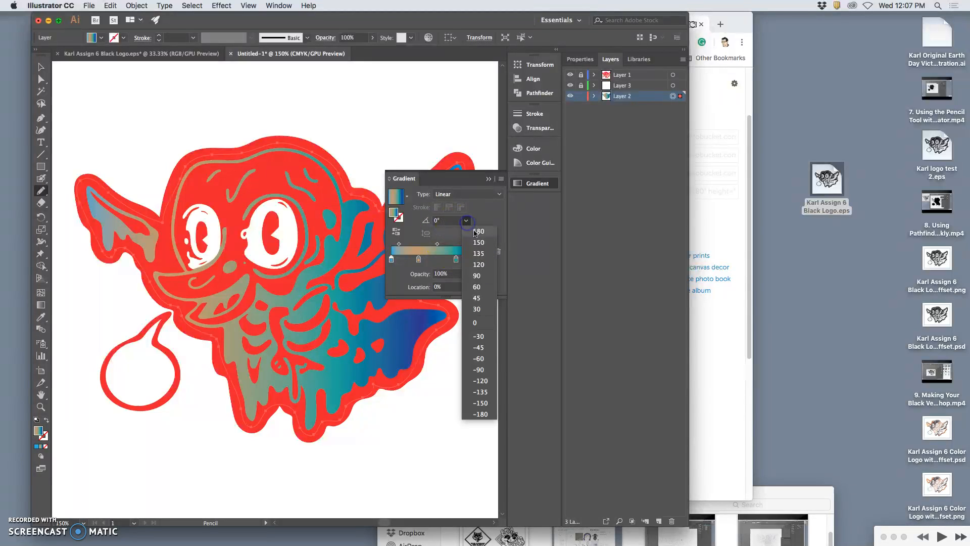
left_click(477, 276)
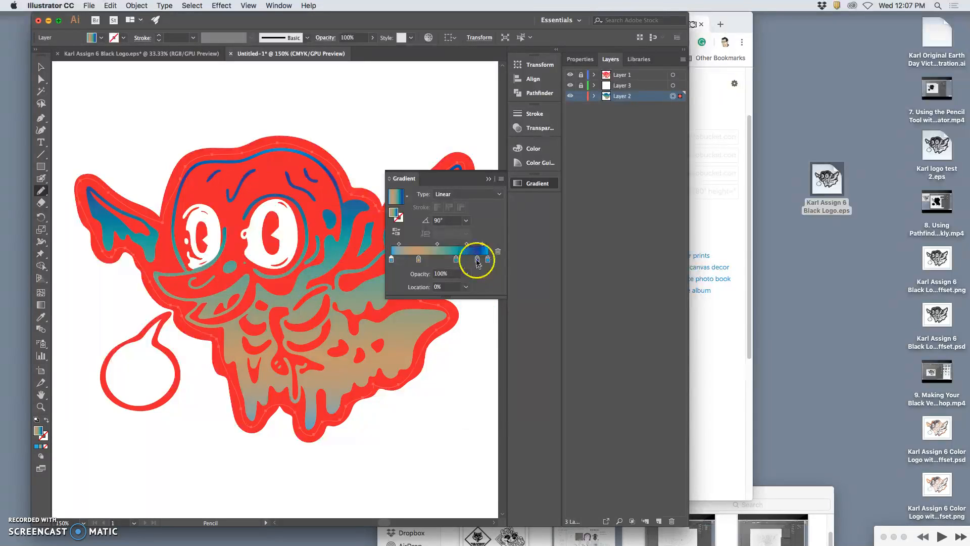
left_click(466, 221)
left_click(478, 259)
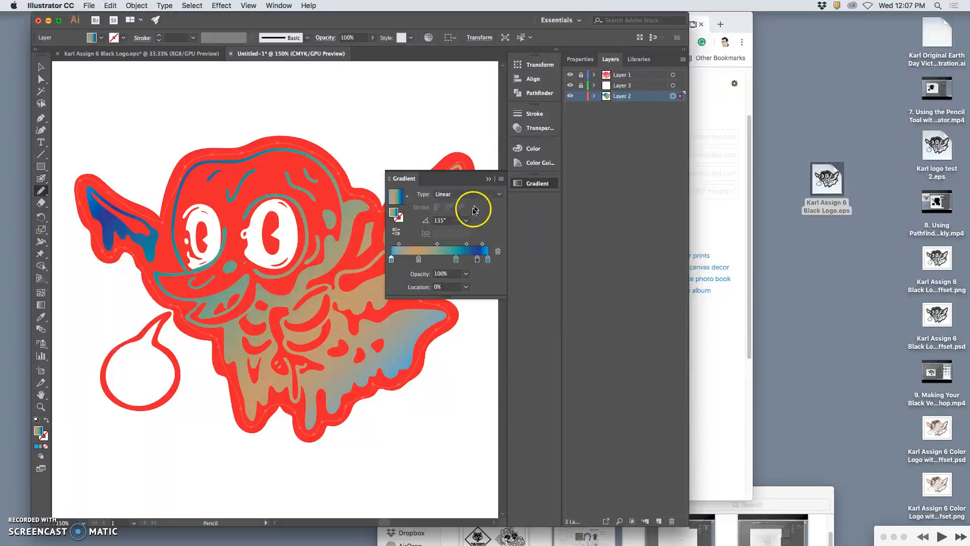
- Widen the application window to reveal the whole character and set the gradient angle to -90° after trying 30°
left_click_drag(687, 523, 821, 500)
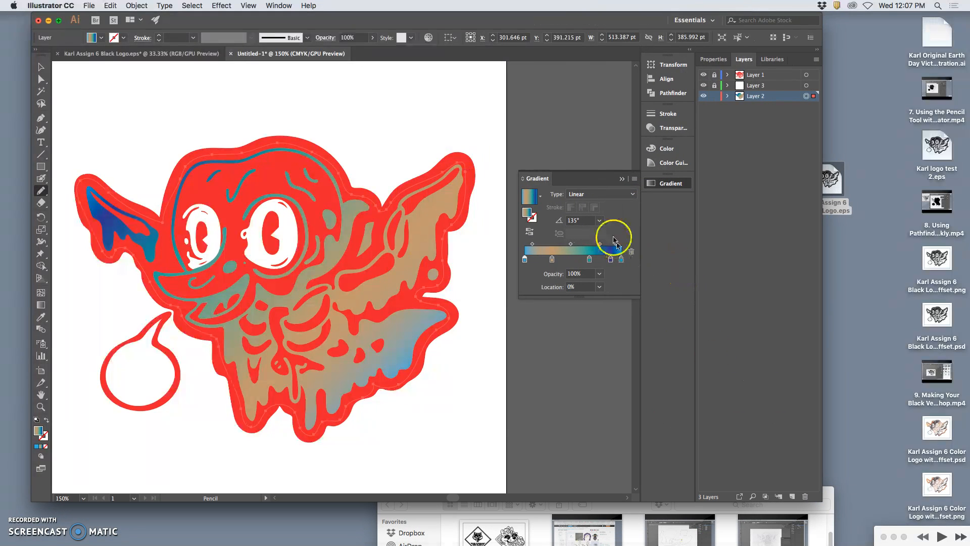
left_click(599, 220)
left_click(616, 306)
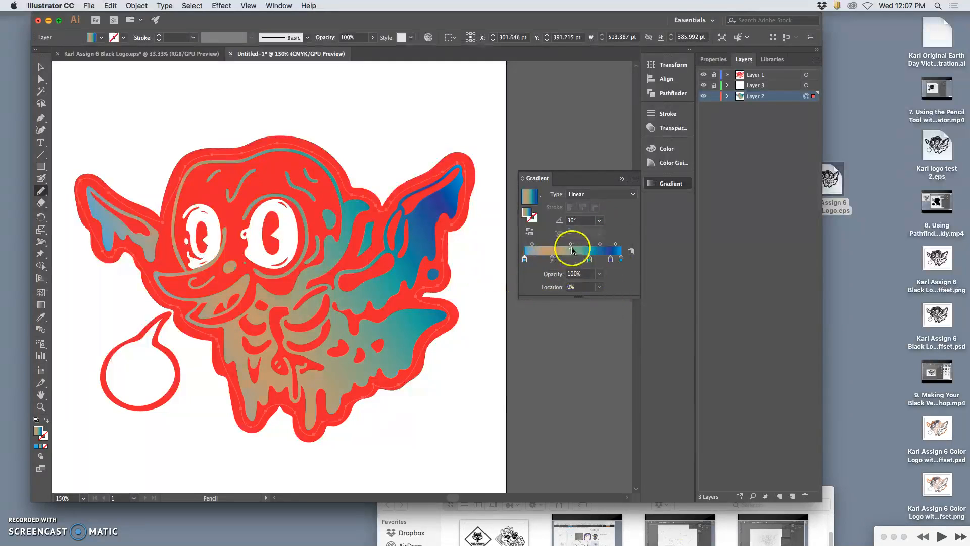
left_click(599, 220)
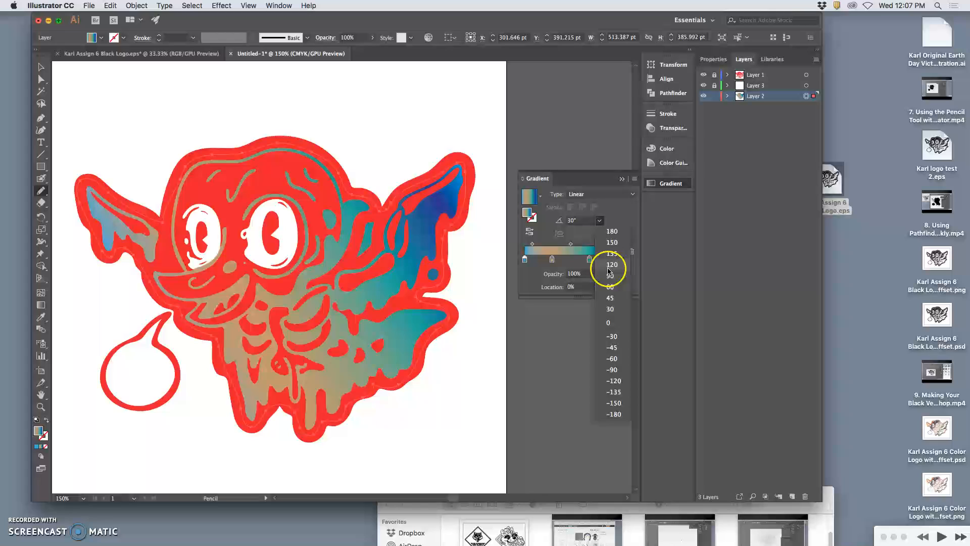
left_click(618, 366)
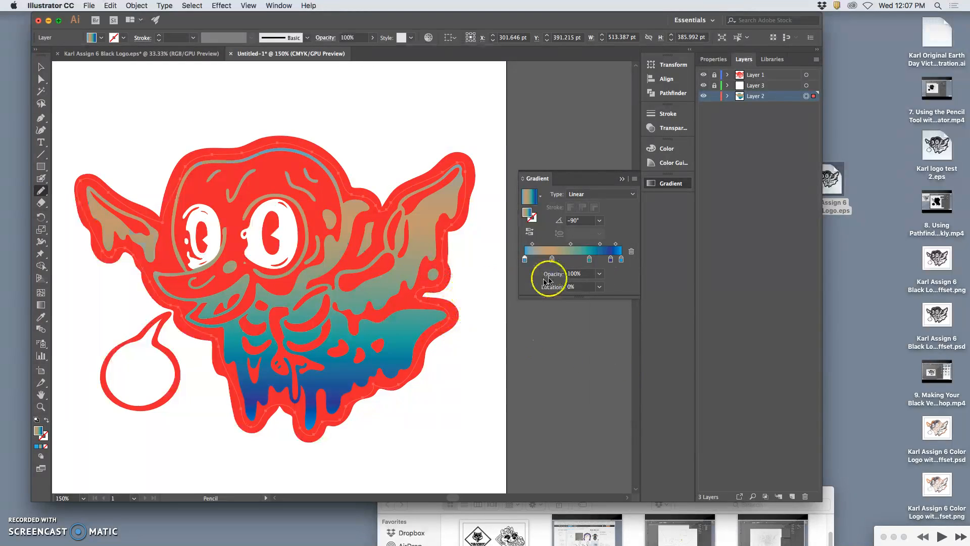
- Set the opacity of the gradient's teal middle stop to 60%
mouse_move(457, 282)
left_mouse_down()
mouse_move(434, 292)
mouse_move(428, 259)
mouse_move(356, 284)
mouse_move(379, 292)
left_mouse_up()
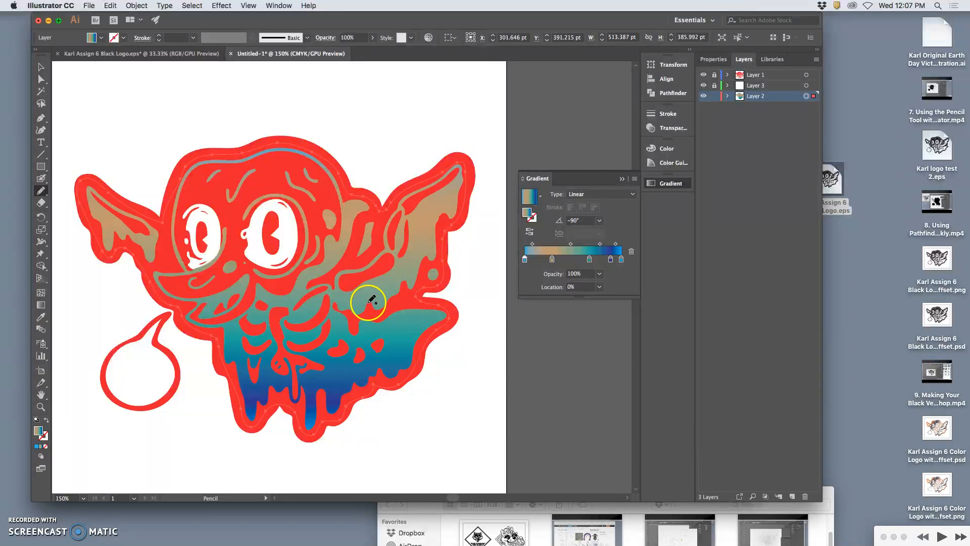
mouse_move(372, 294)
left_mouse_down()
mouse_move(307, 256)
mouse_move(309, 293)
mouse_move(351, 268)
mouse_move(390, 280)
mouse_move(338, 282)
mouse_move(329, 306)
left_mouse_up()
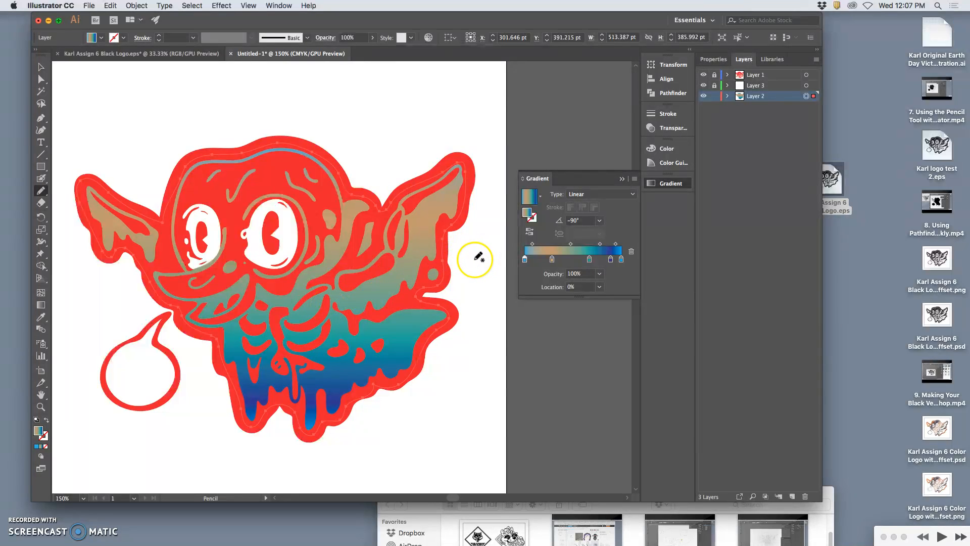
left_click(589, 260)
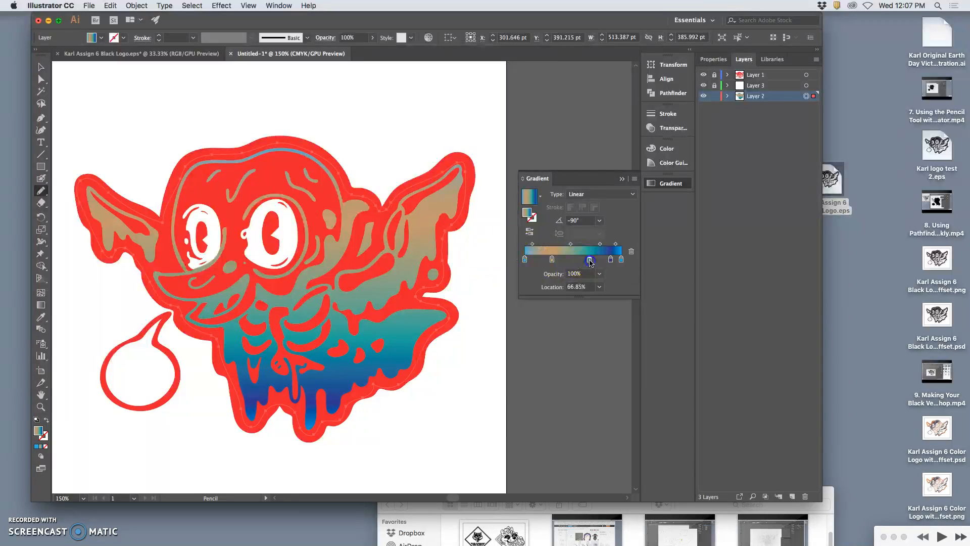
left_click(600, 275)
left_click(613, 351)
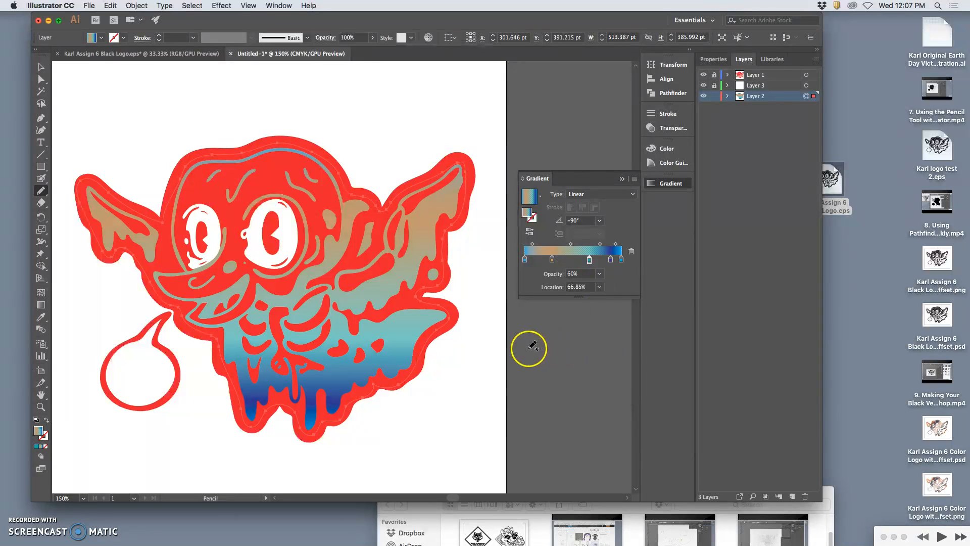
- Unlock Layer 1 and Layer 3 and select the artwork on all three layers
key("super+minus")
key("super+minus")
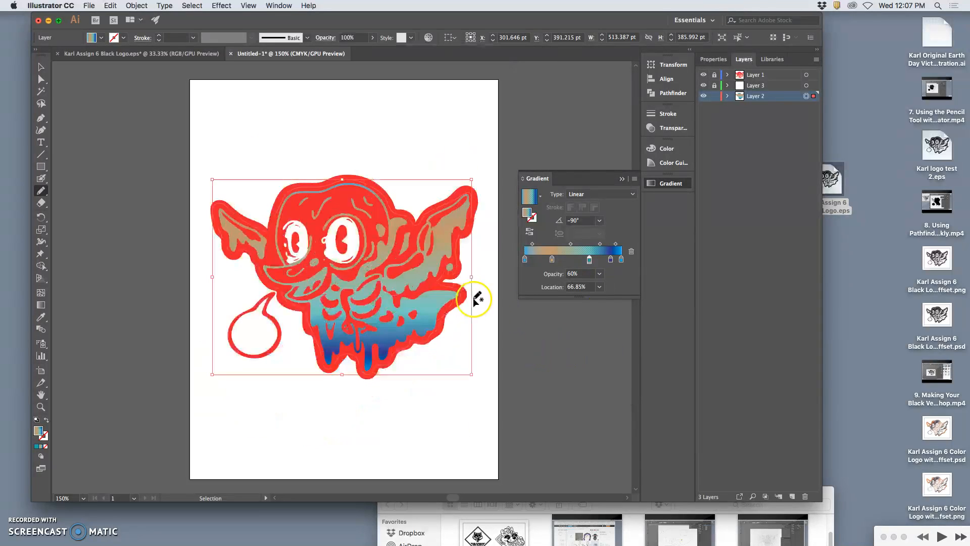
left_click(41, 66)
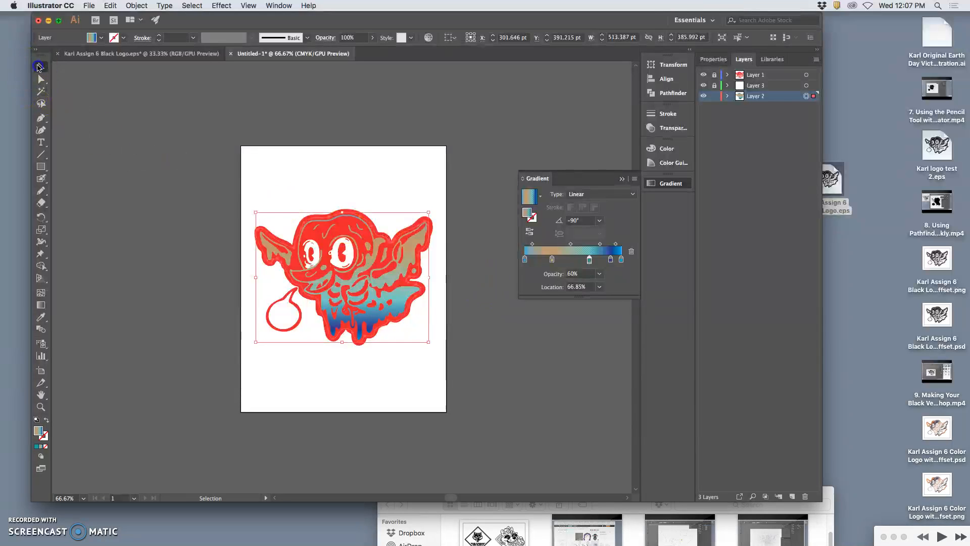
left_click(715, 76)
left_click(806, 75)
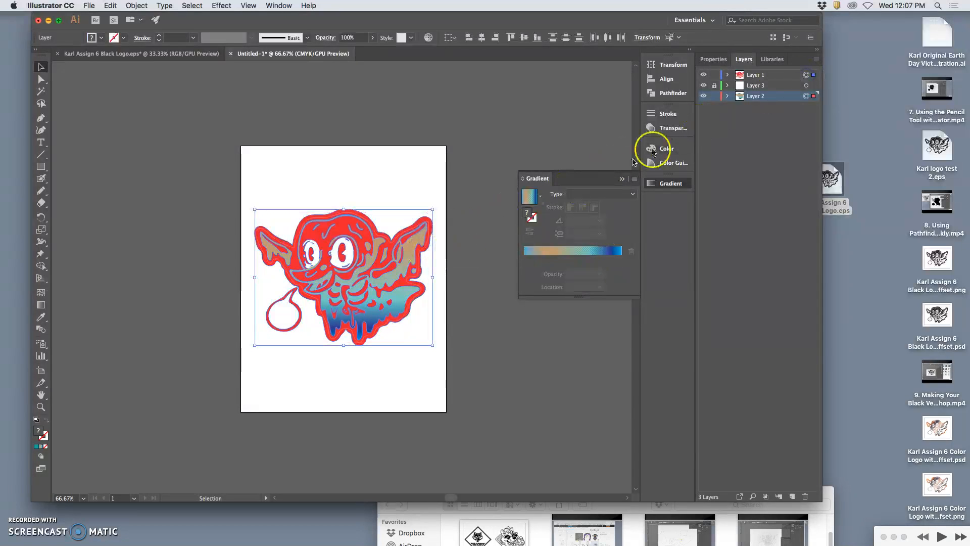
left_click(806, 86)
- Move the whole logo off the artboard to inspect its gradient transparency against the gray canvas, and undo the move
left_click_drag(355, 230, 158, 192)
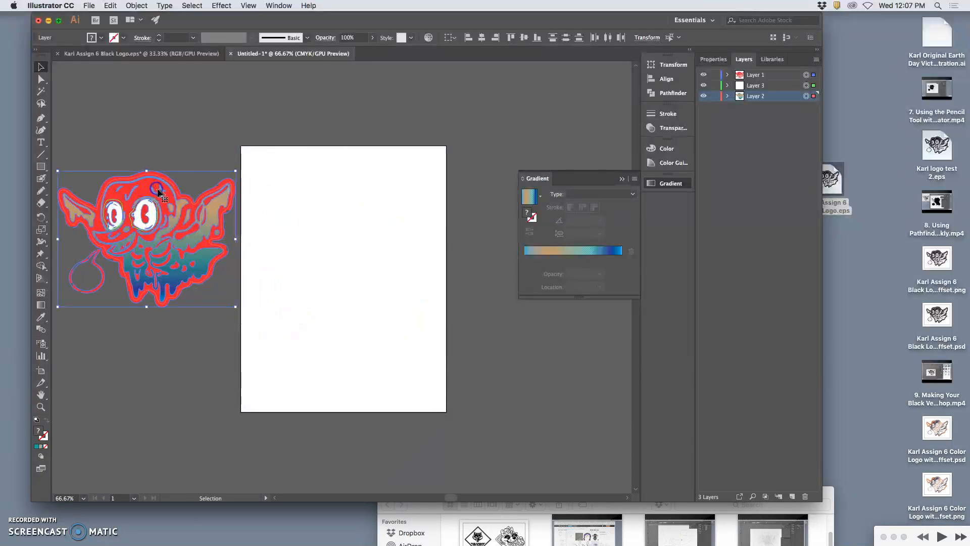
left_click(185, 137)
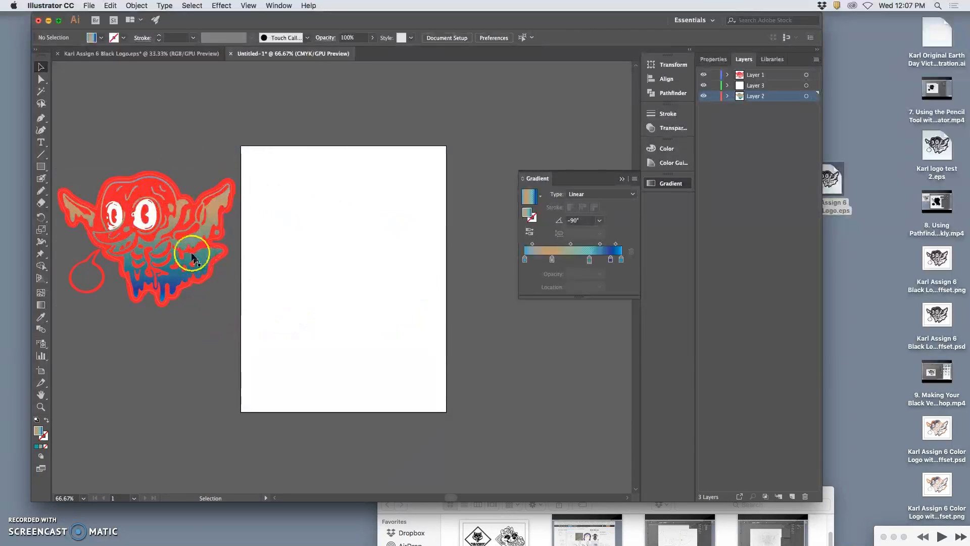
scroll(195, 245, "up", 2)
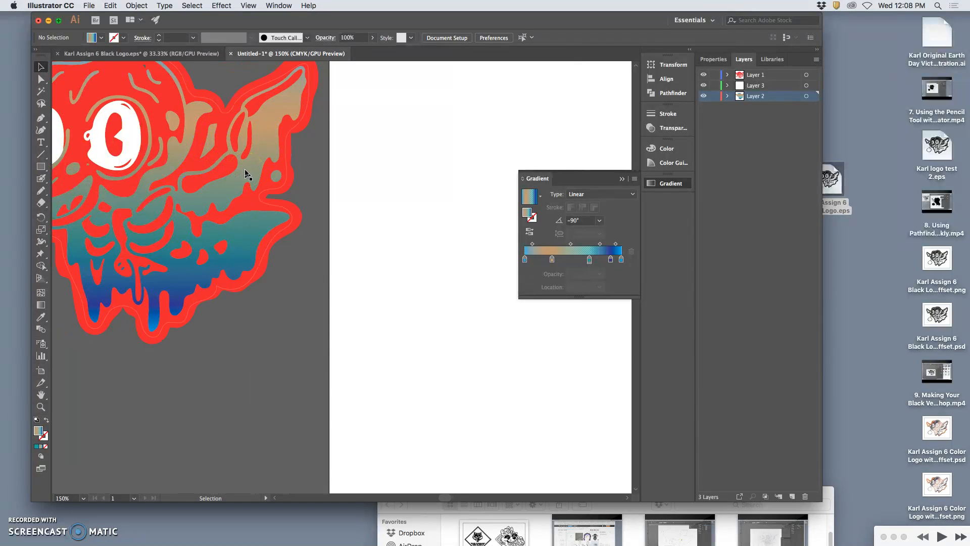
key("ctrl+z")
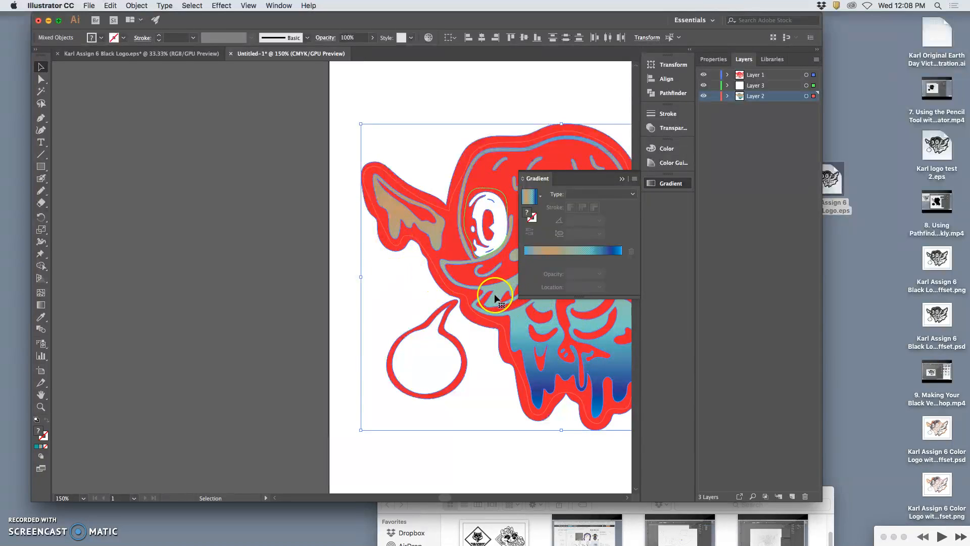
- Undo the Layer 3 unlock, then redo it and the logo's move off the artboard, and deselect the artwork
key("ctrl+z")
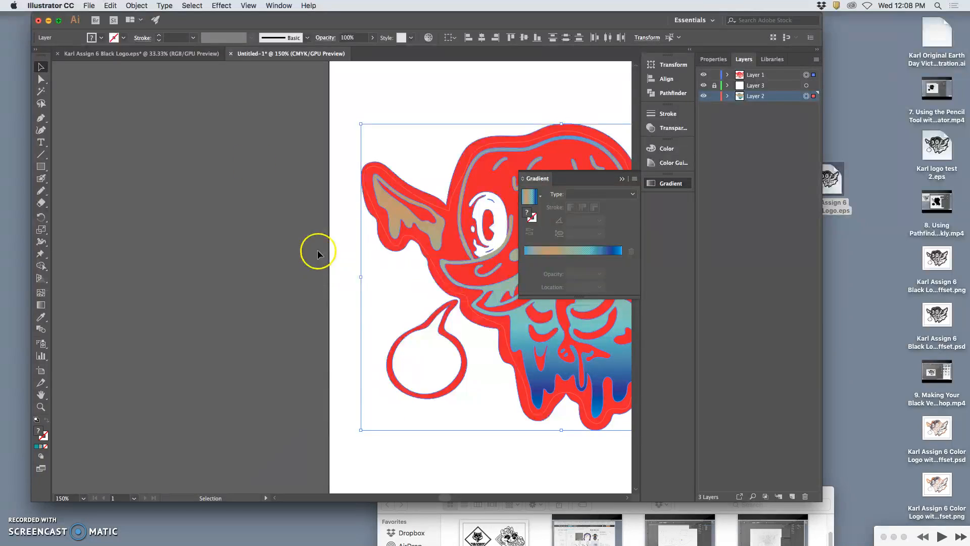
left_click(110, 5)
left_click(121, 27)
left_click(110, 5)
left_click(124, 28)
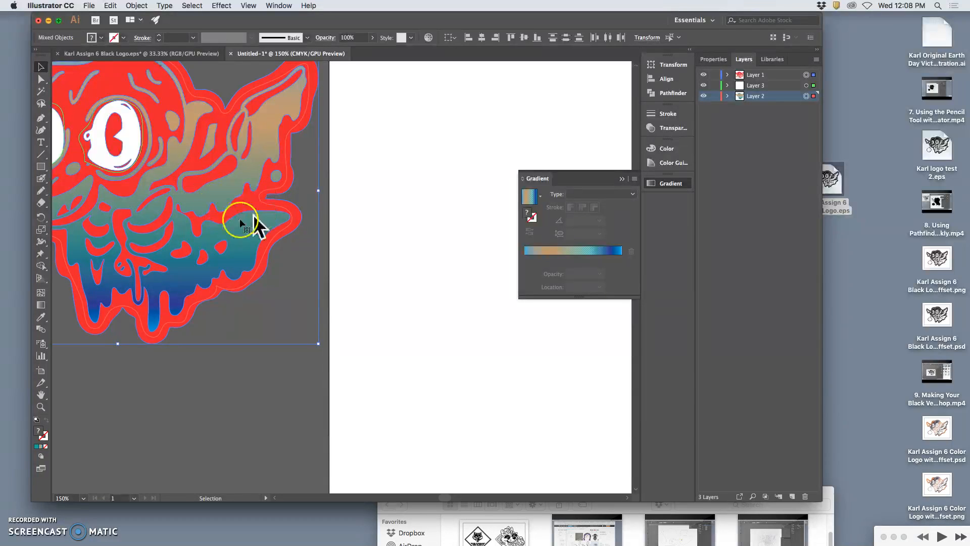
key("super+minus")
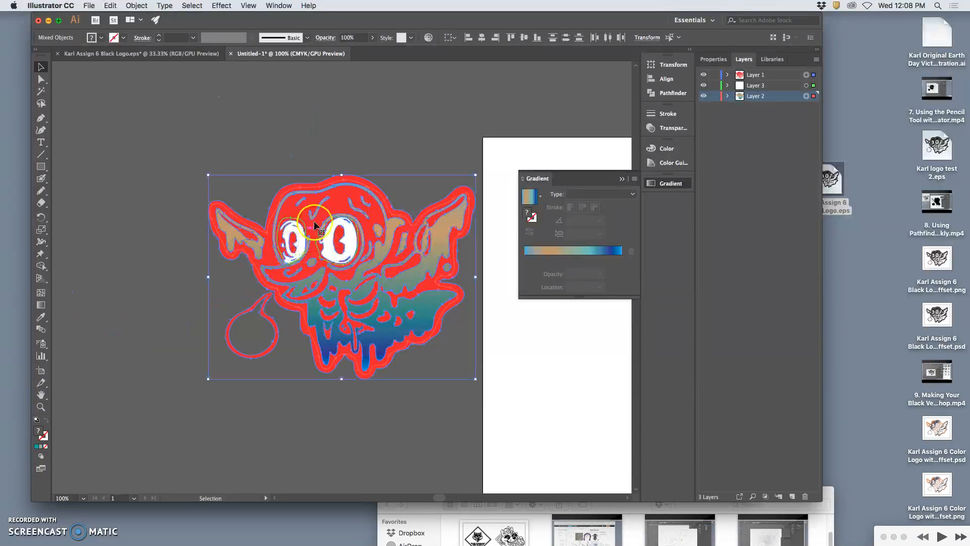
left_click(332, 146)
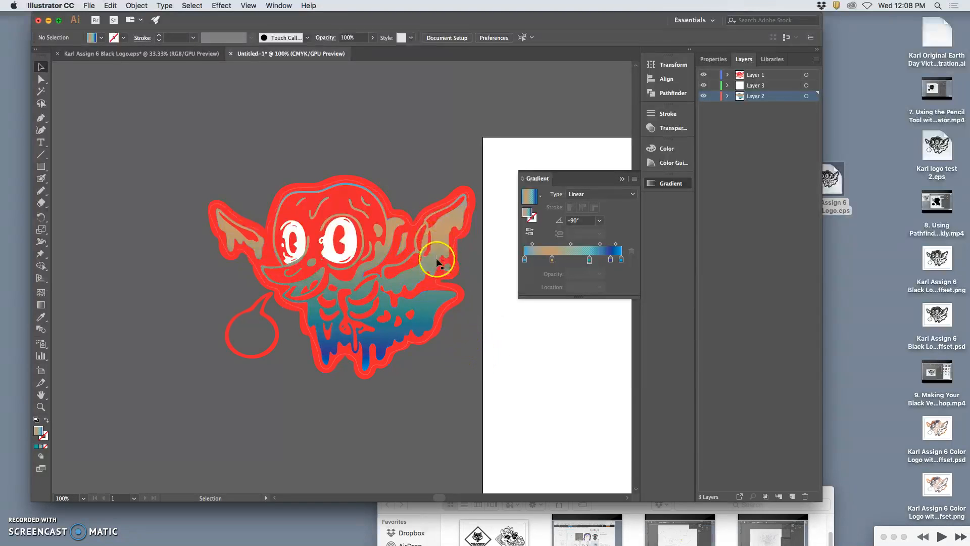
- Fill the Layer 1 linework with the White, Black linear gradient preset and set its angle to 90°
left_click(806, 75)
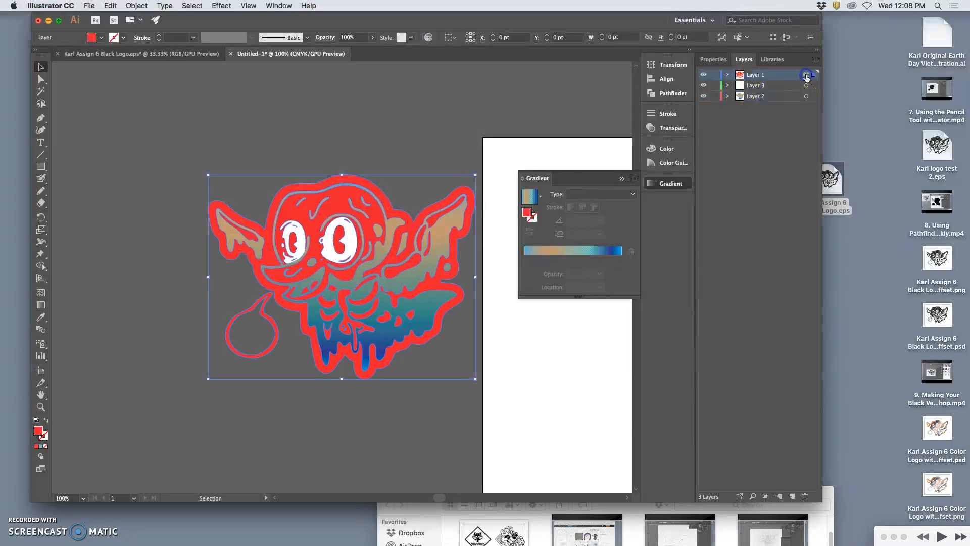
left_click(529, 197)
left_click(530, 201)
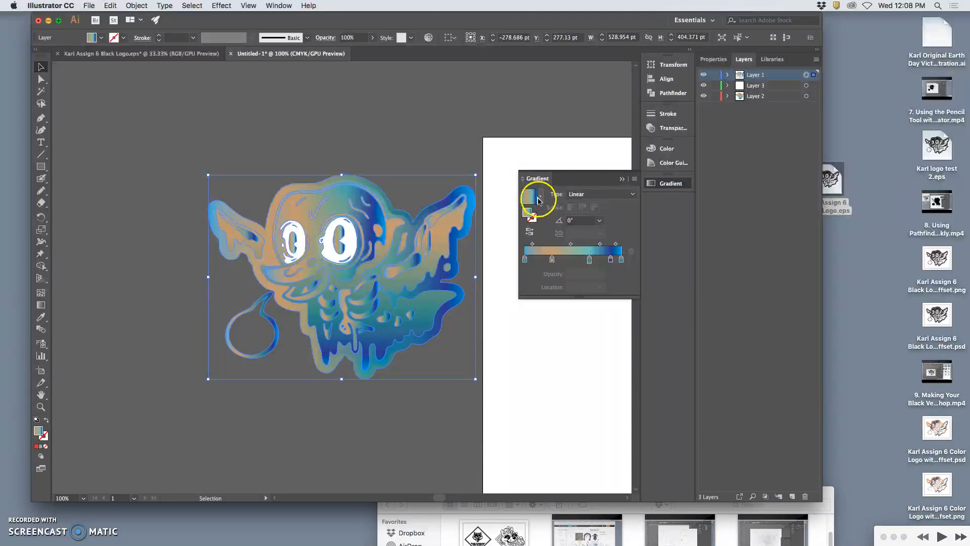
left_click(539, 200)
left_click(539, 200)
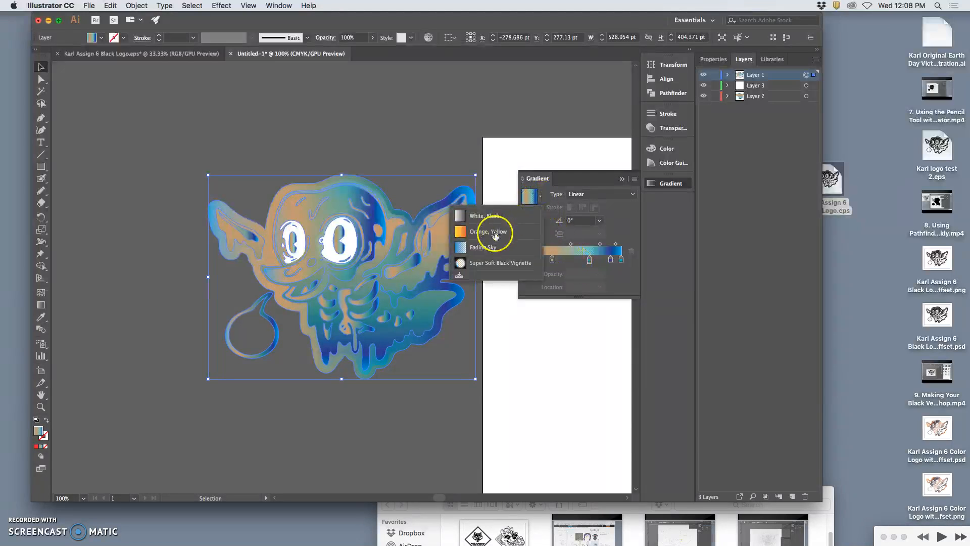
left_click(484, 216)
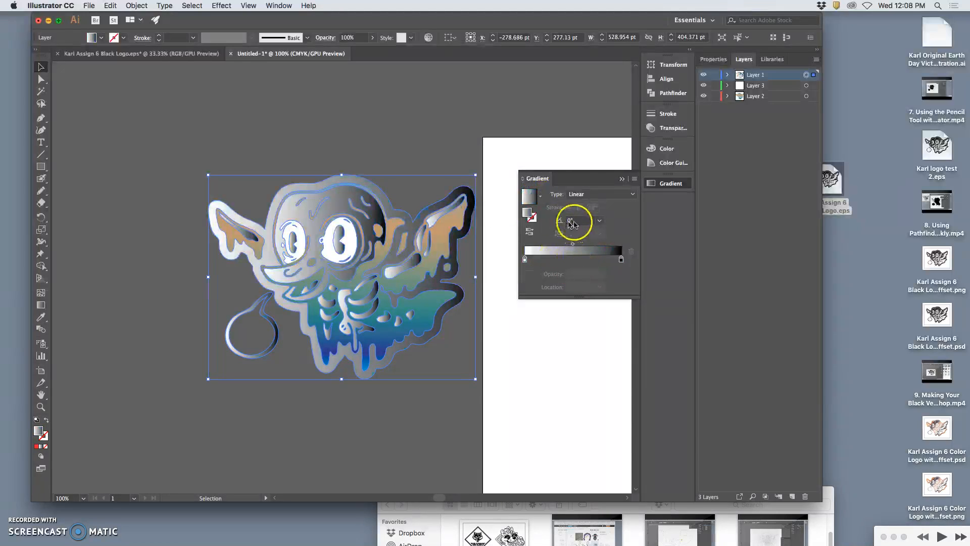
left_click(598, 221)
left_click(614, 276)
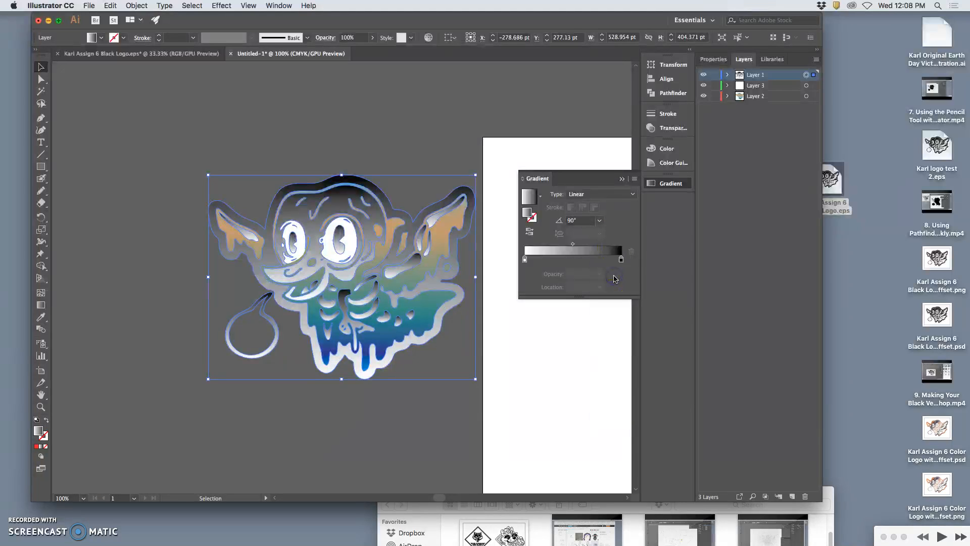
- Add a color stop at about 43% on the linework gradient and color it dark indigo
left_click(565, 258)
double_click(566, 259)
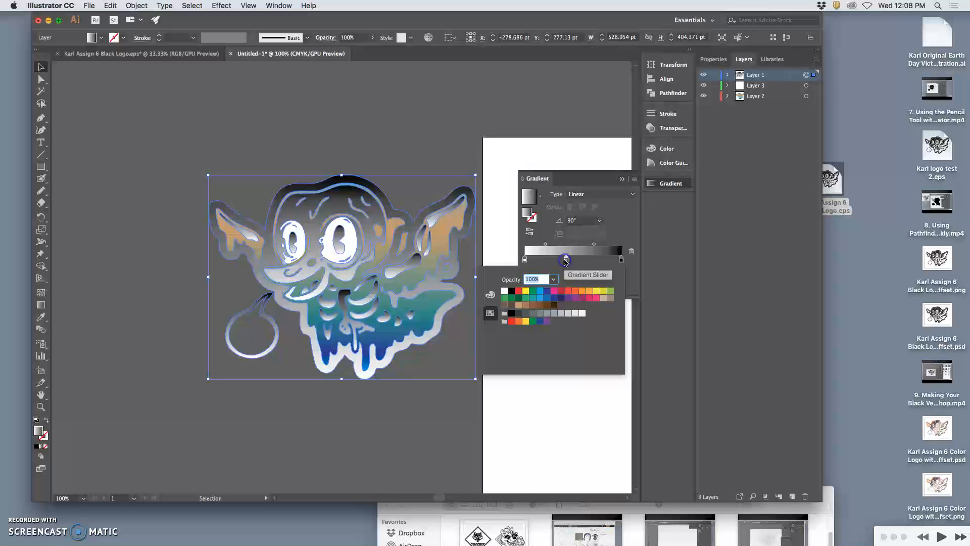
left_click(559, 299)
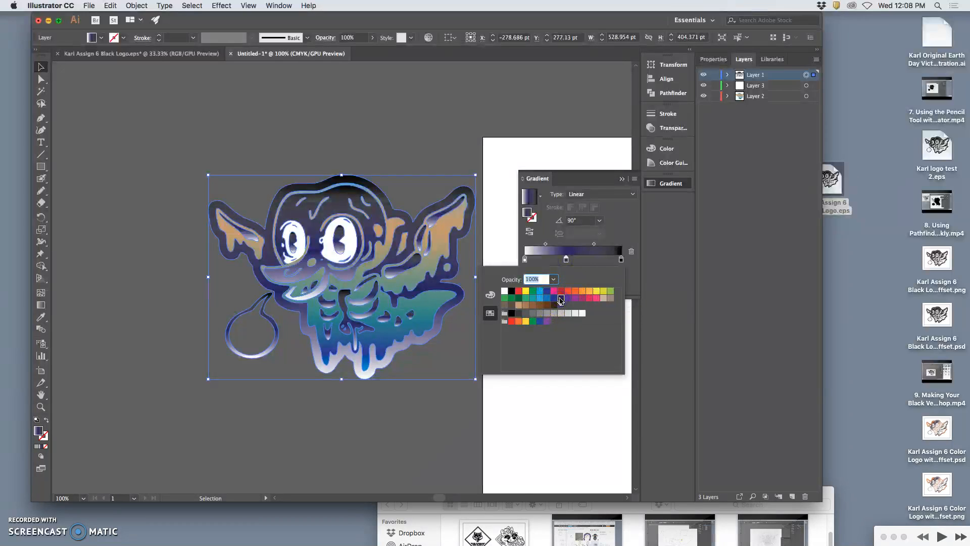
left_click(562, 261)
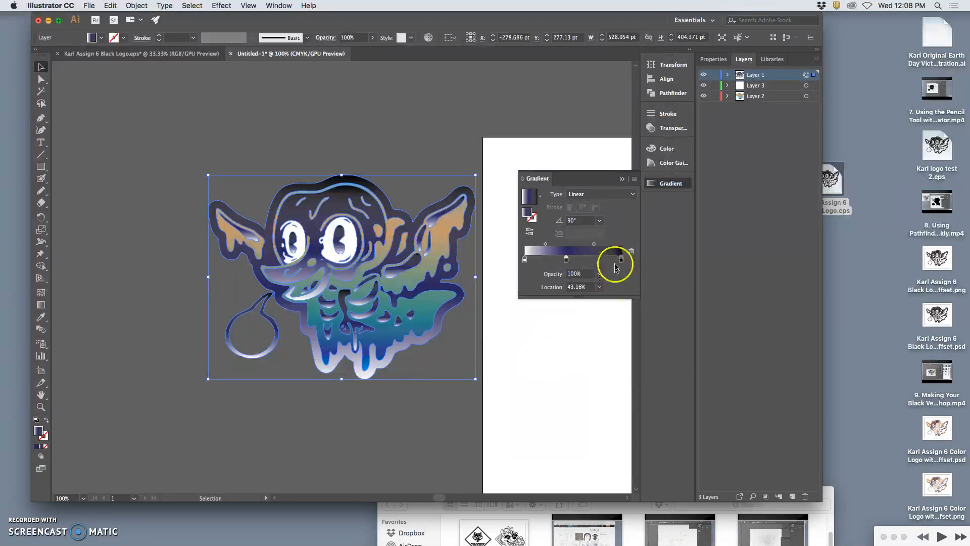
- Set the opacity of the linework gradient's white end stop to 10% and deselect the artwork
left_click(524, 260)
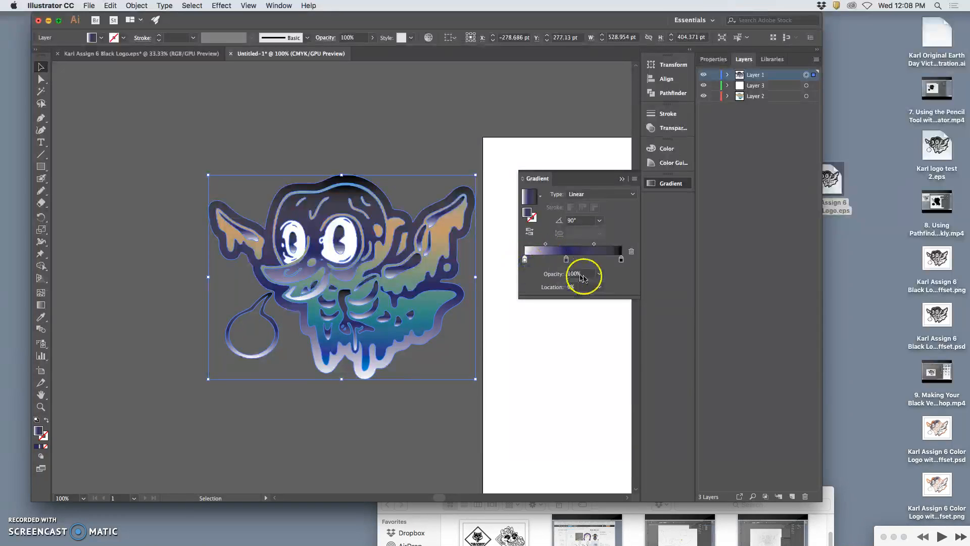
left_click(599, 274)
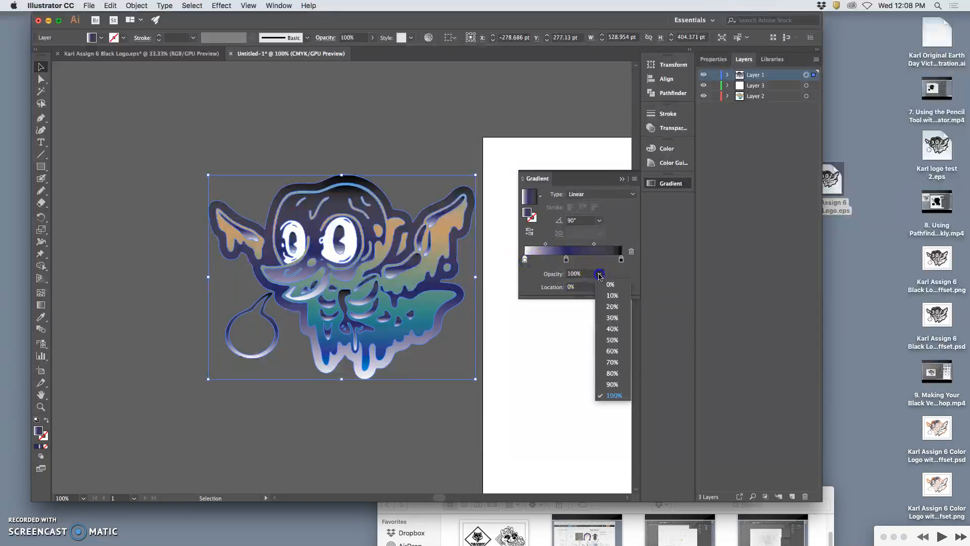
left_click(612, 297)
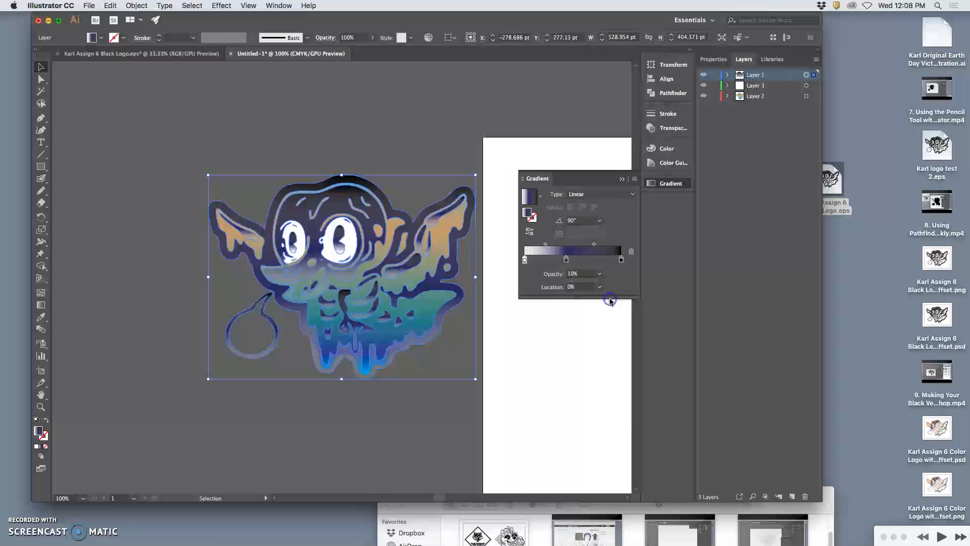
left_click(454, 423)
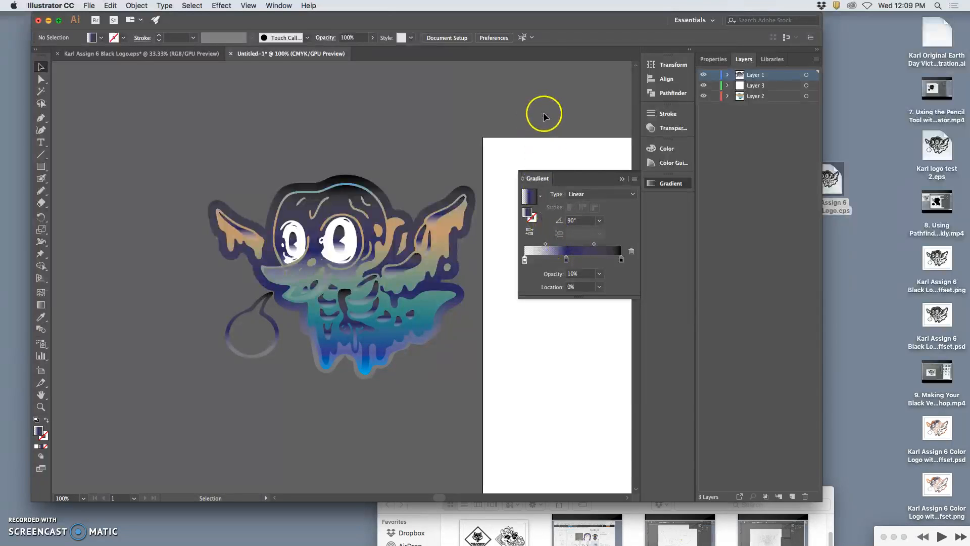
- Select the artwork on all three layers, move the whole logo back onto the white artboard, and deselect it
key("super+minus")
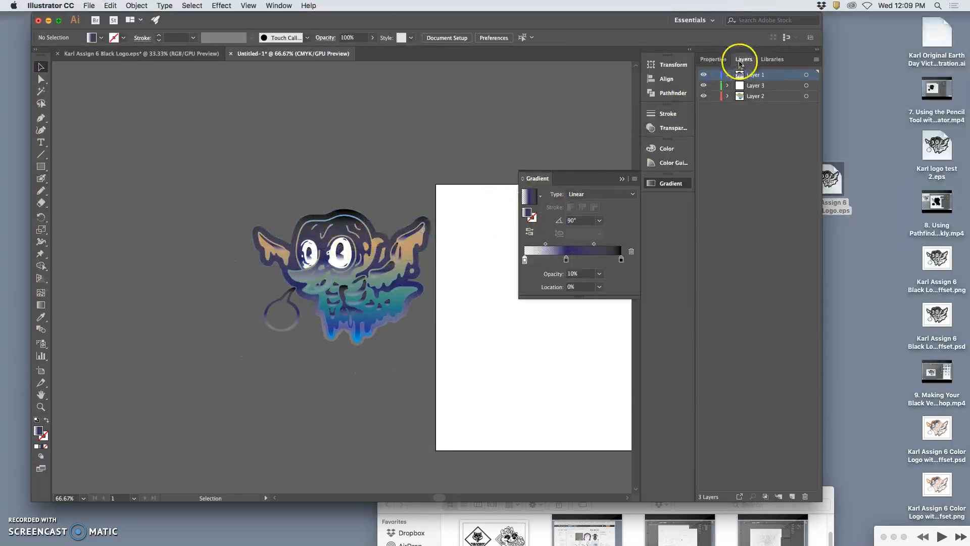
left_click(807, 96)
left_click(806, 75, "shift")
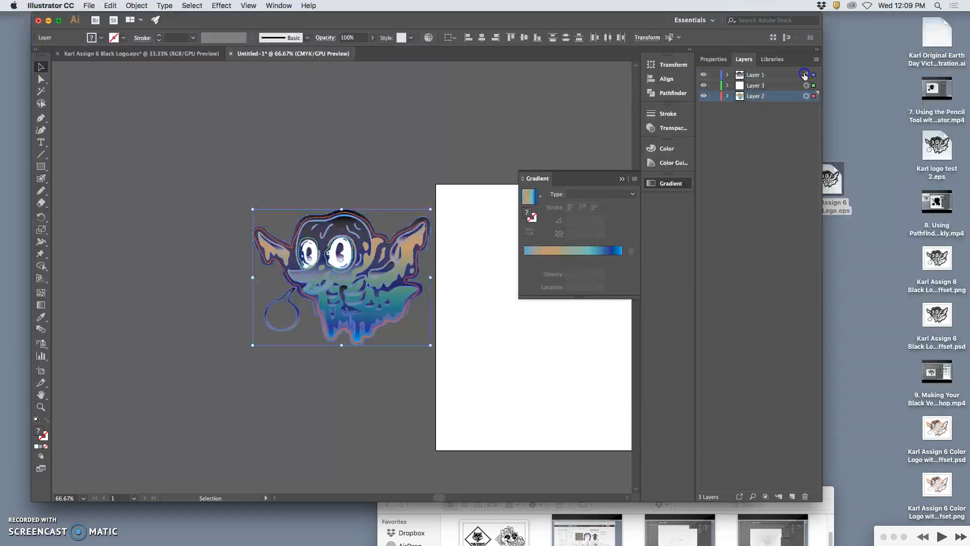
left_click_drag(402, 237, 562, 314)
left_click(375, 332)
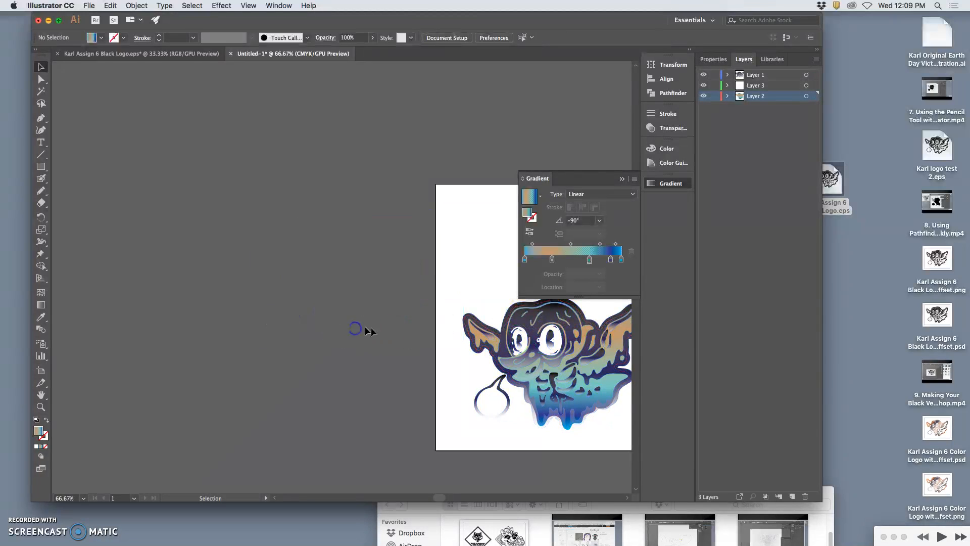
- Examine the logo's linework and fill gradients up close against the white artboard
scroll(393, 341, "right", 4)
key("super+equal")
key("super+equal")
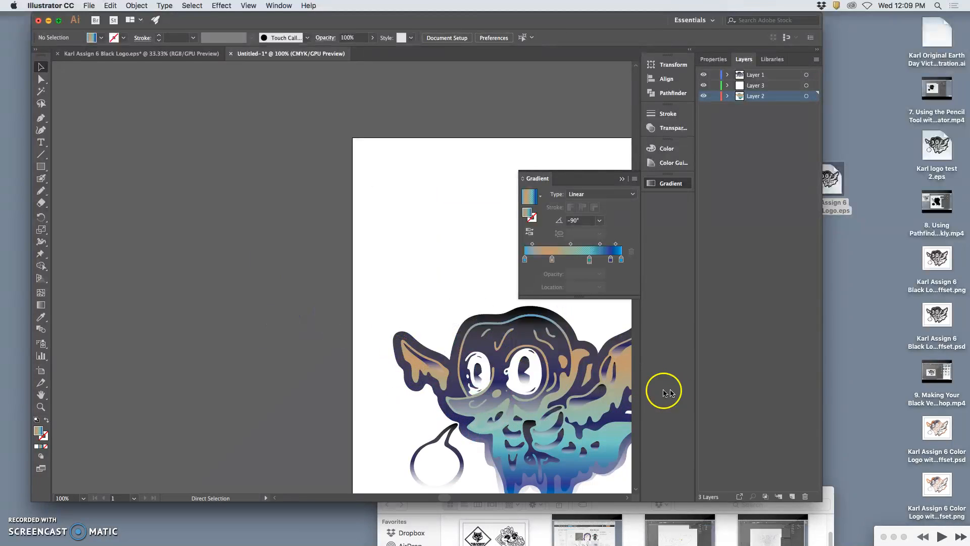
scroll(560, 389, "down", 5)
scroll(557, 384, "right", 9)
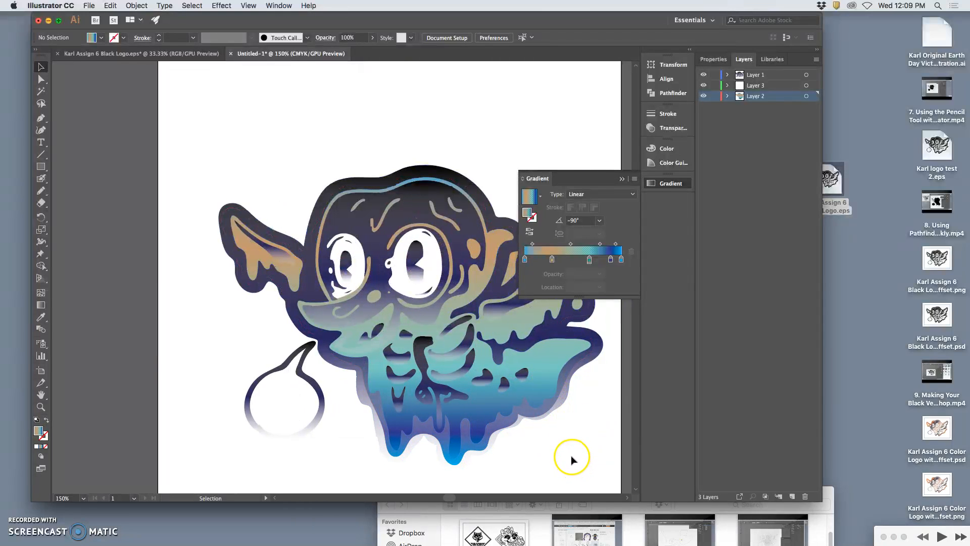
scroll(573, 463, "down", 1)
scroll(573, 464, "right", 1)
scroll(570, 457, "right", 2)
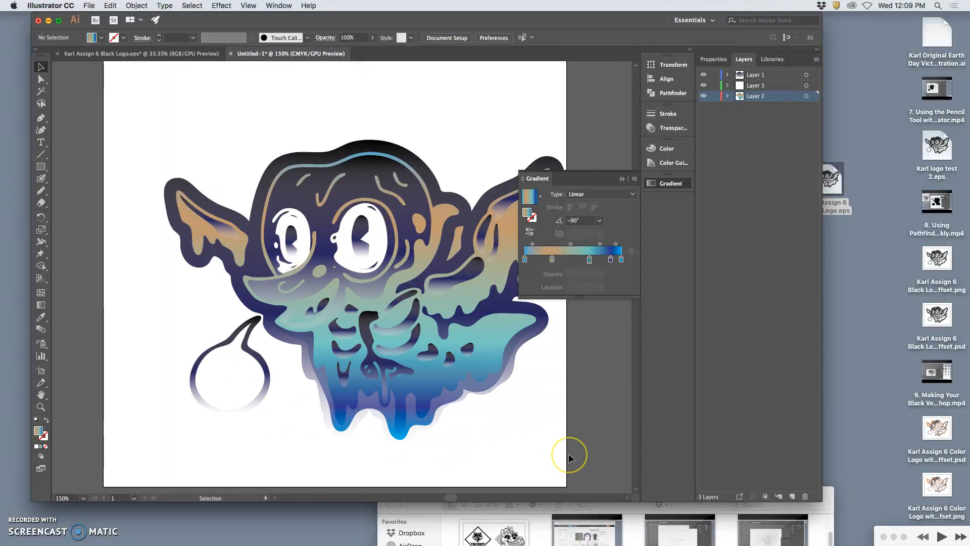
scroll(566, 454, "right", 1)
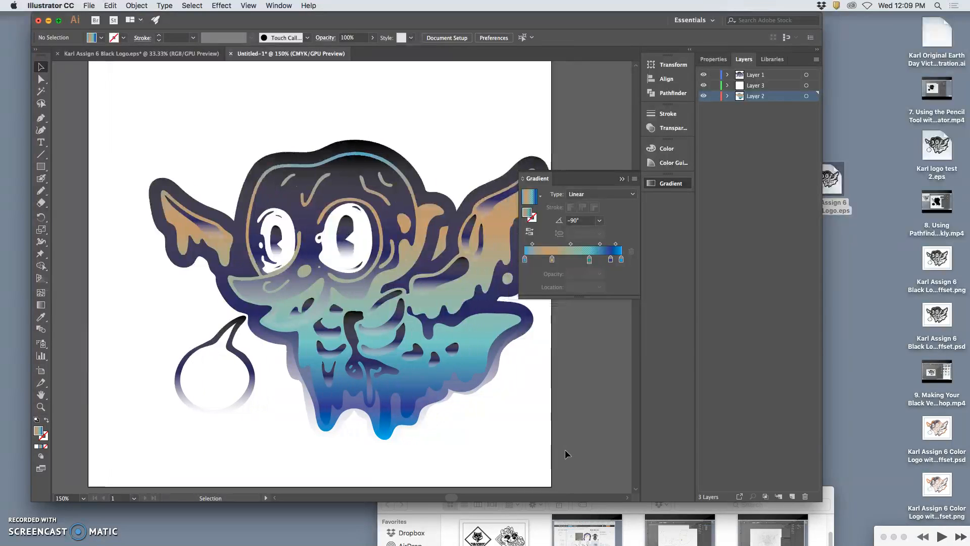
key("super+minus")
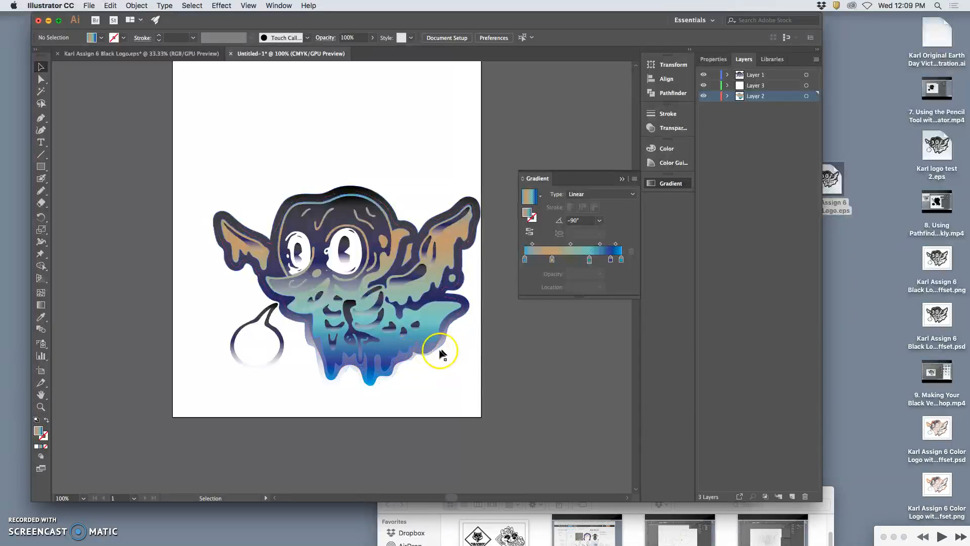
- Copy the Layer 2 gradient shape and paste it in place on a new layer directly above Layer 2
left_click(541, 198)
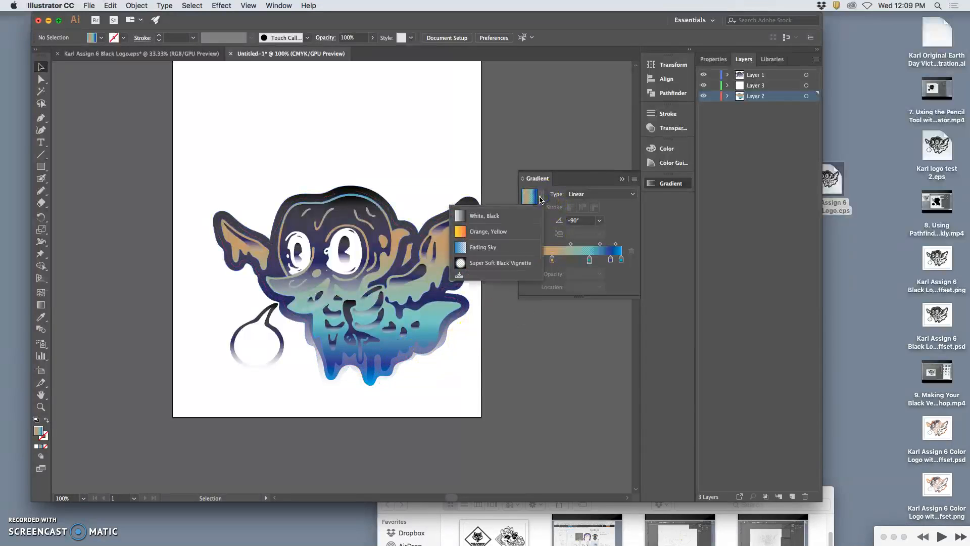
left_click(540, 199)
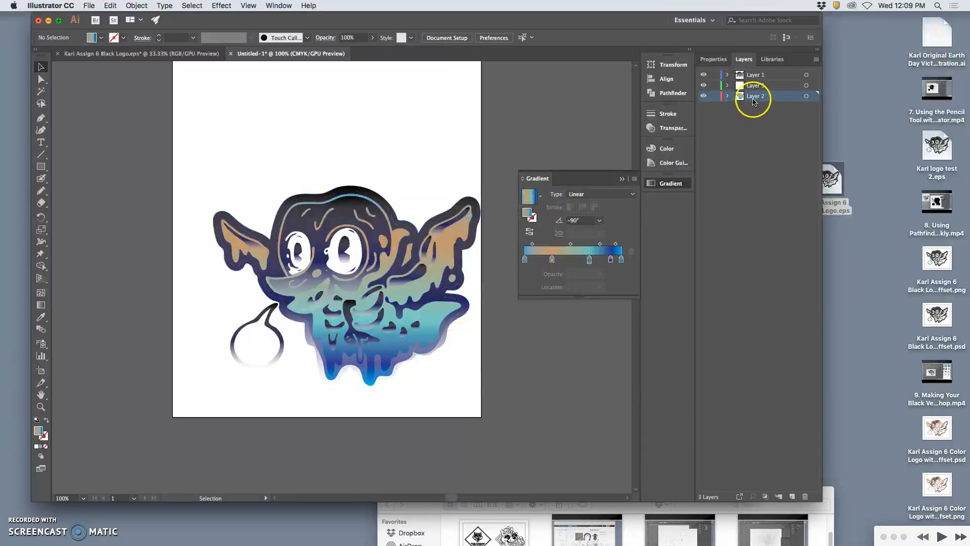
left_click(806, 96)
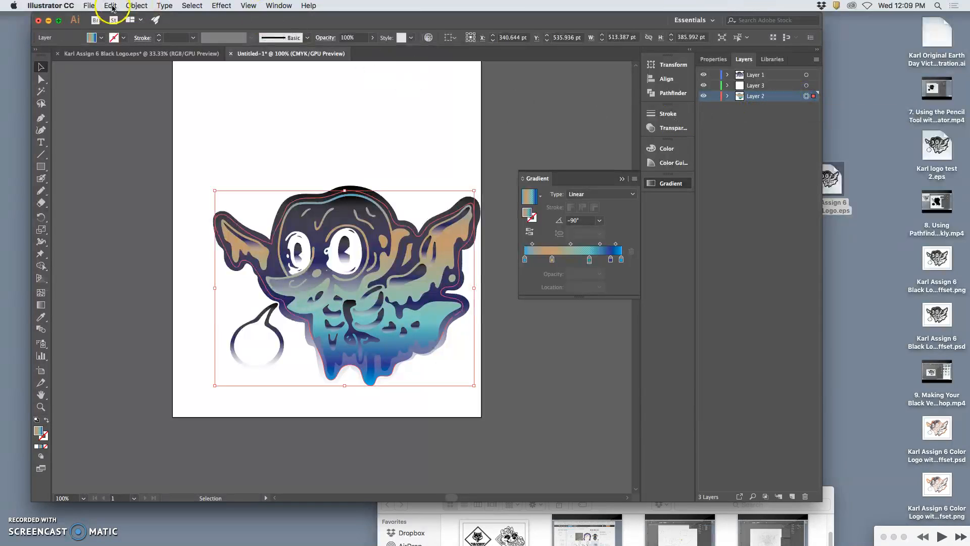
left_click(792, 496)
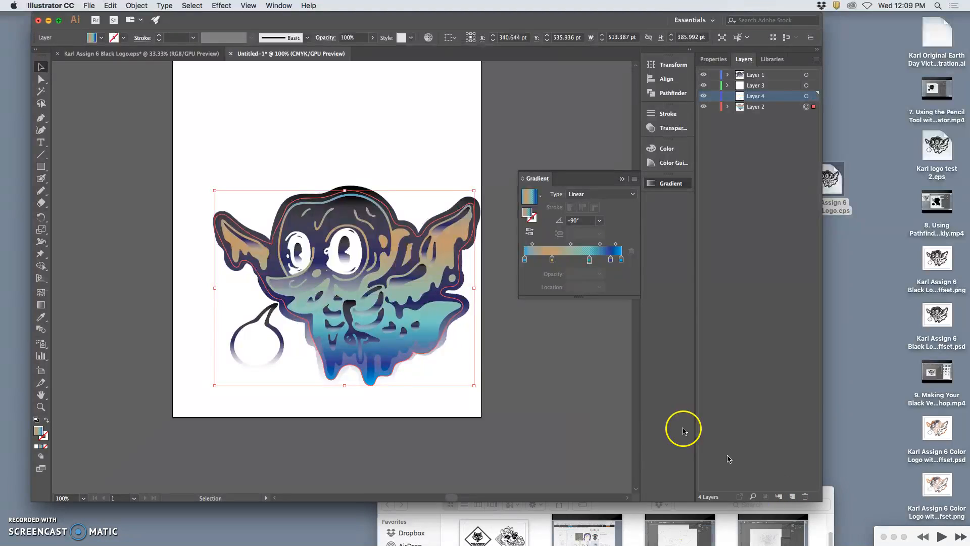
left_click(110, 5)
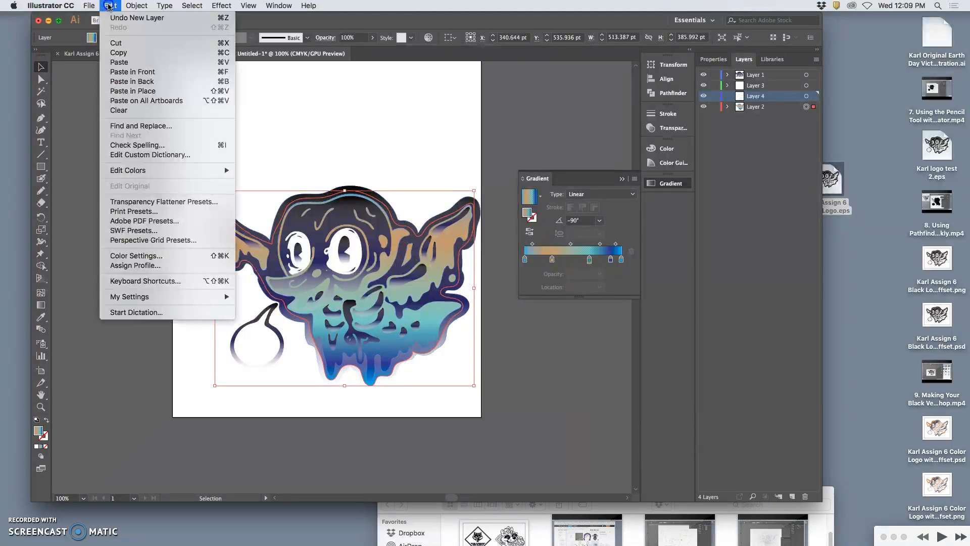
left_click(128, 91)
- Recolor the teal middle stop of the pasted shape's gradient red-orange and set the gradient angle to 45°
left_click(529, 200)
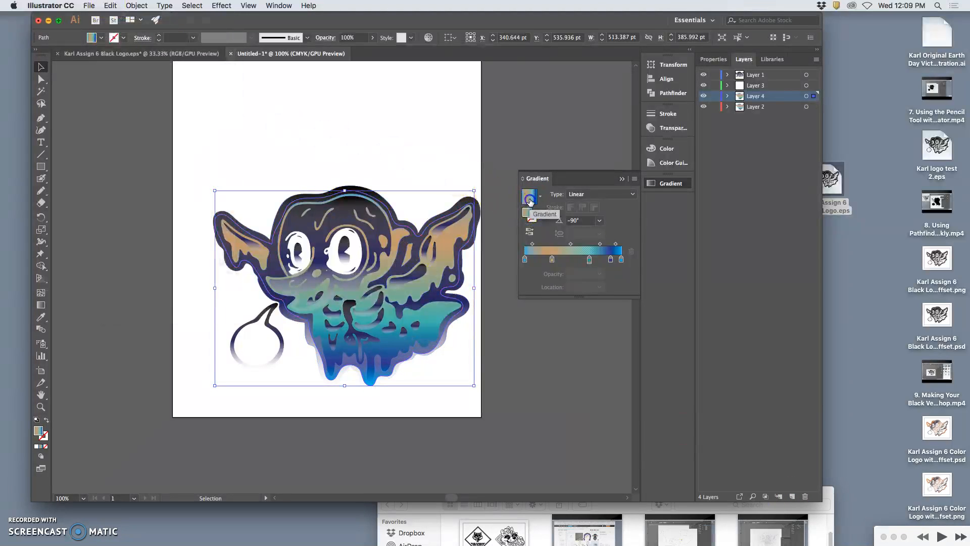
left_click(589, 260)
left_click(589, 262)
double_click(590, 261)
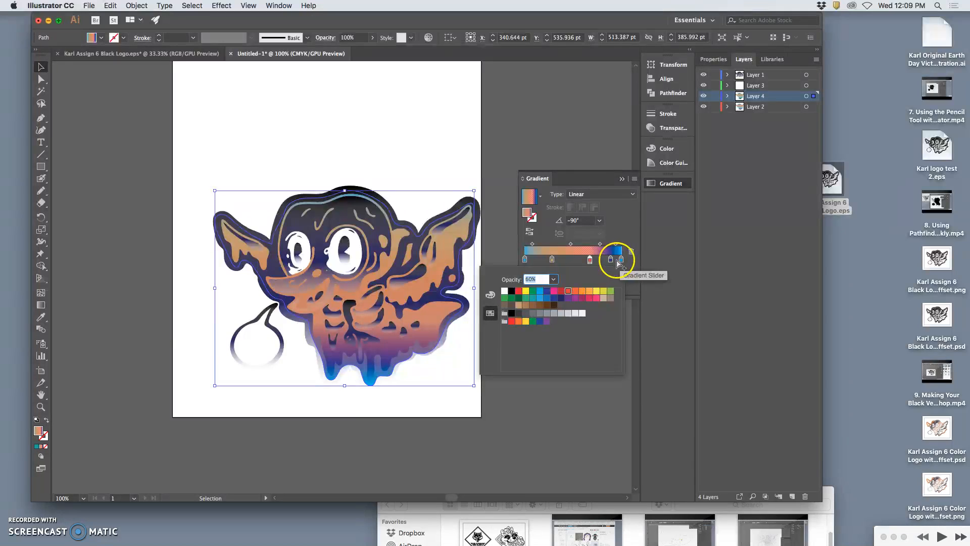
left_click(598, 221)
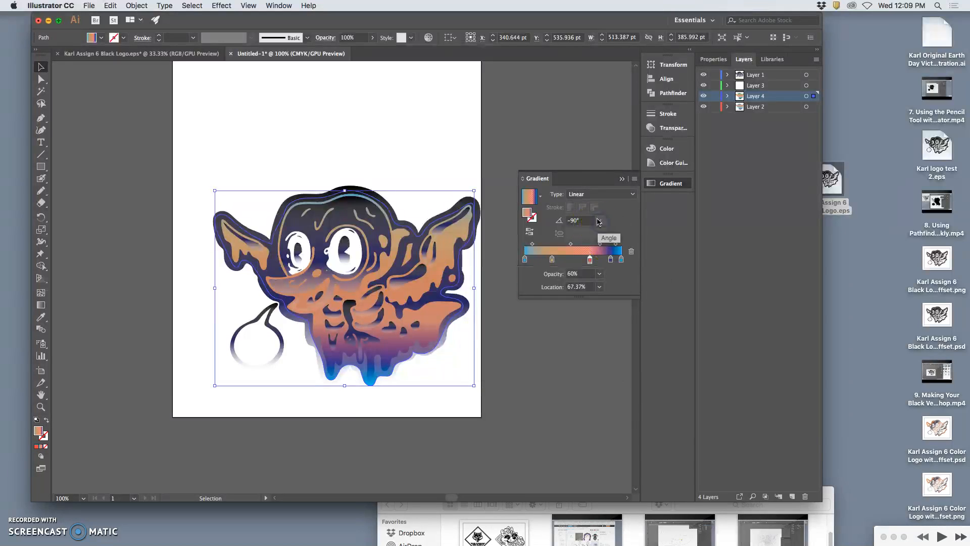
left_click(599, 221)
left_click(612, 298)
- Set the opacity of the gradient's last blue stop to 10% and of the neighbouring dark blue stop to 50%
mouse_move(616, 250)
left_mouse_down()
mouse_move(597, 244)
mouse_move(595, 281)
mouse_move(621, 262)
left_mouse_up()
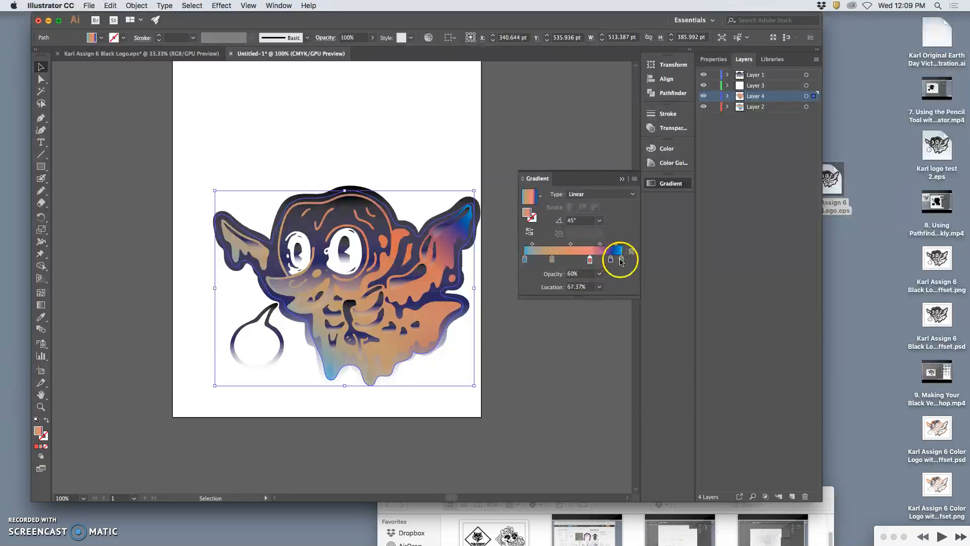
left_click(599, 276)
left_click(610, 296)
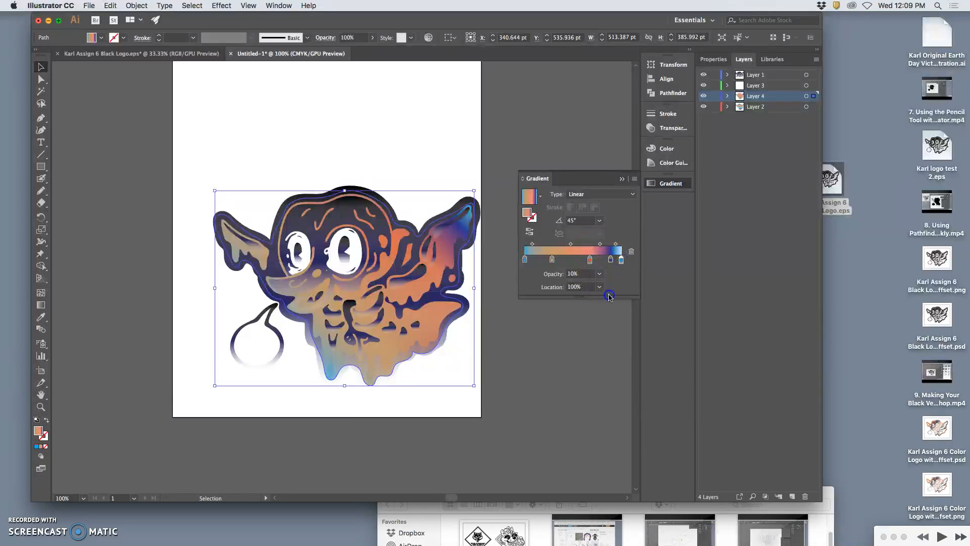
left_click(610, 259)
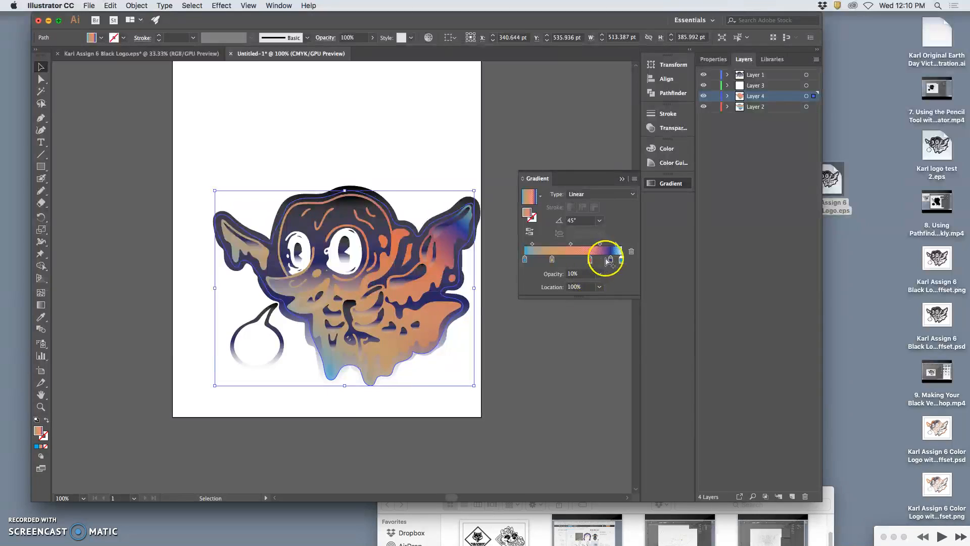
left_click(600, 274)
left_click(612, 340)
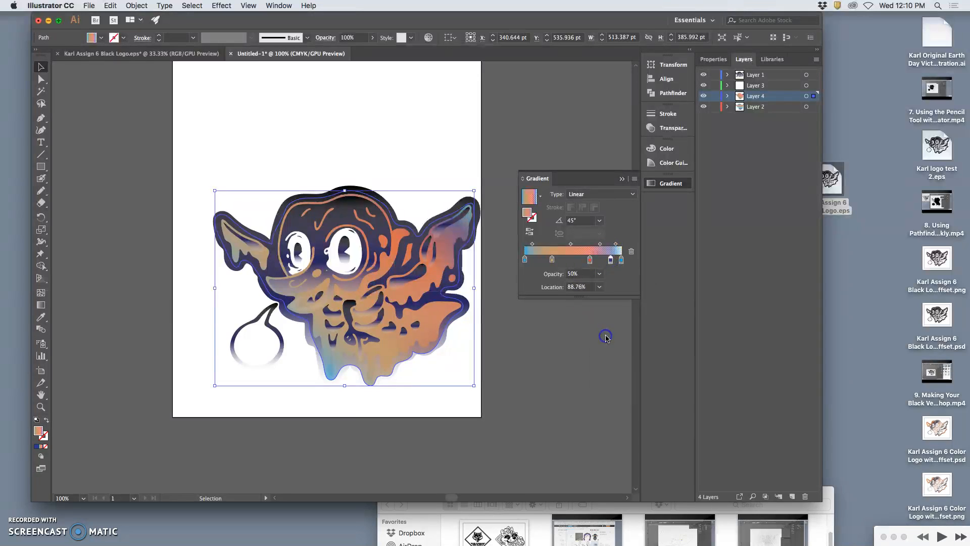
- Lower the opacity of the gradient's tan stop, set the first blue stop's opacity to 20%, and deselect the shape
left_click(589, 259)
left_click(552, 260)
left_click(599, 275)
left_click(602, 318)
left_click(526, 260)
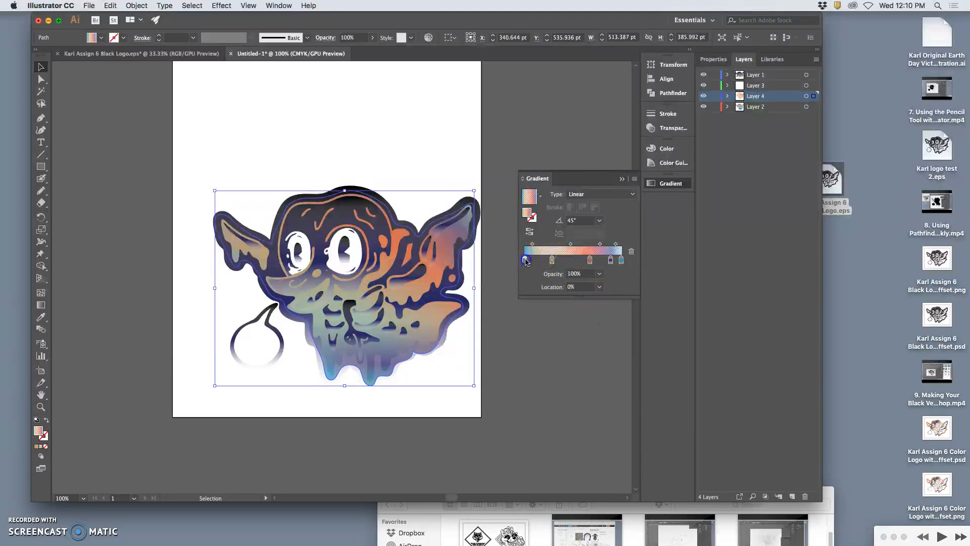
left_click(599, 274)
left_click(606, 305)
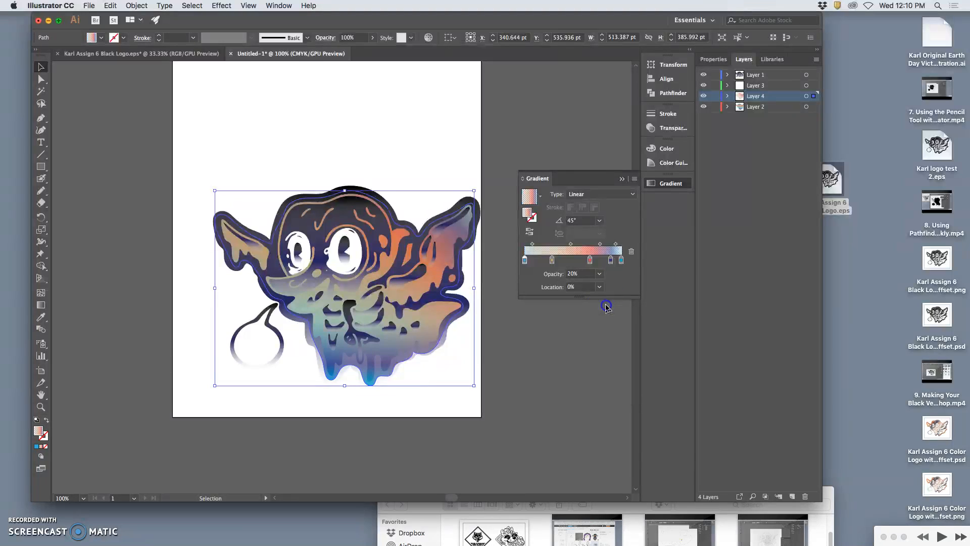
left_click(550, 359)
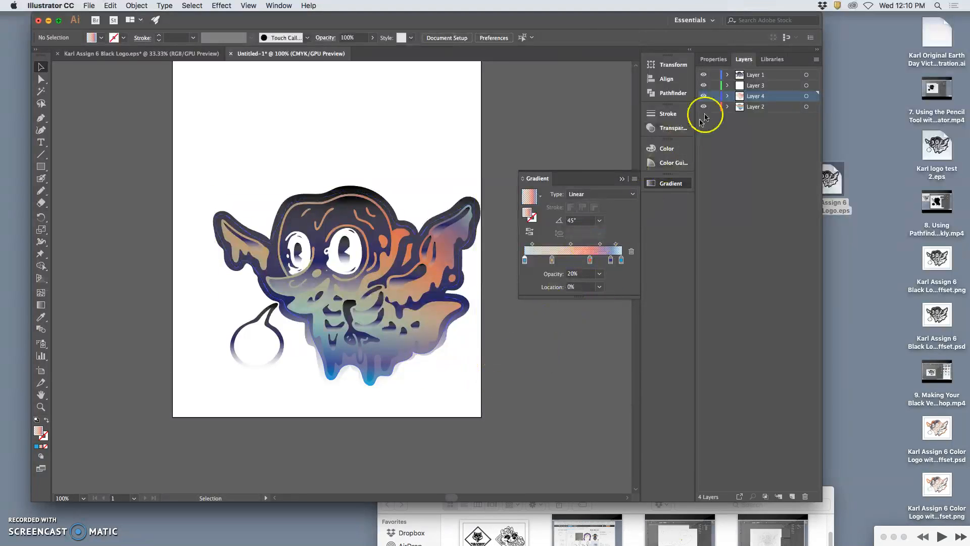
- Copy the Layer 1 linework and paste it in place on a new layer above Layer 1
left_click(805, 74)
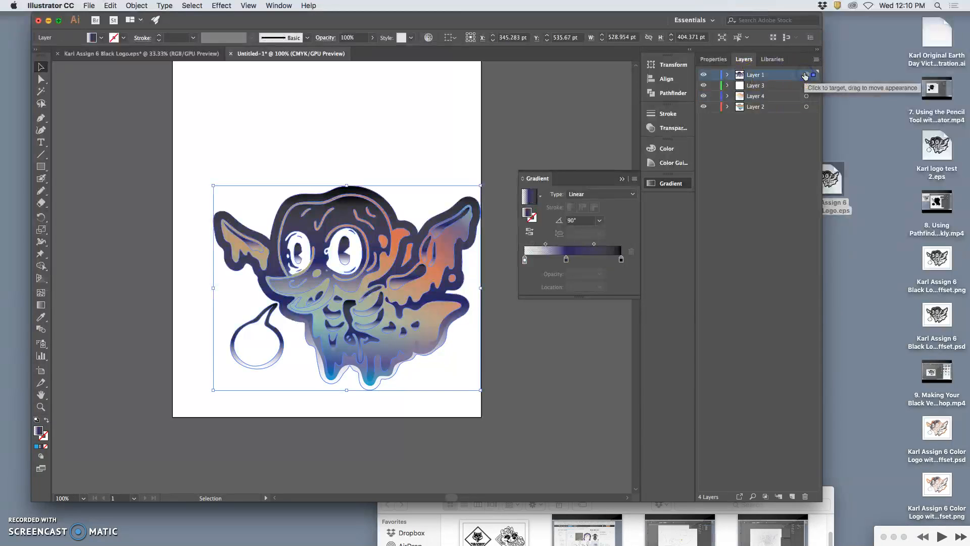
left_click(806, 76)
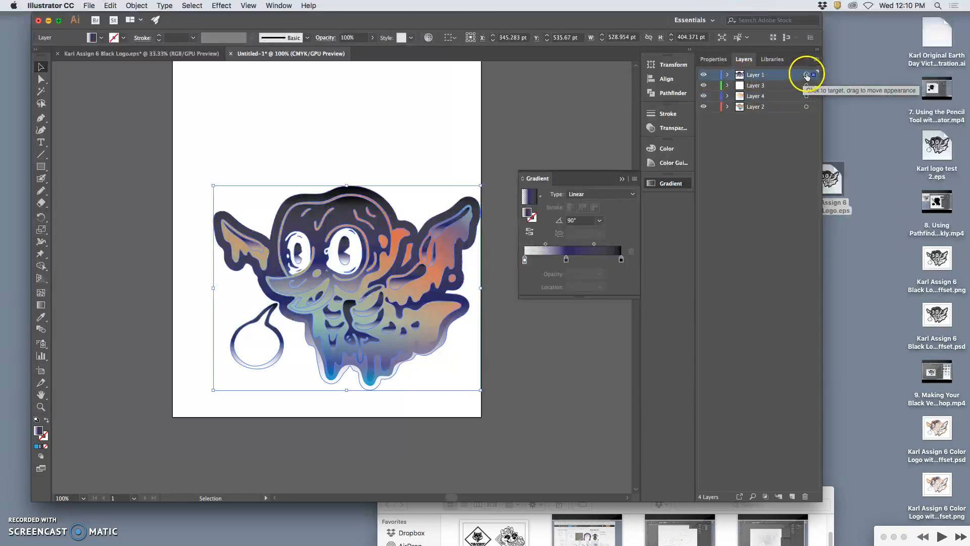
left_click(792, 497)
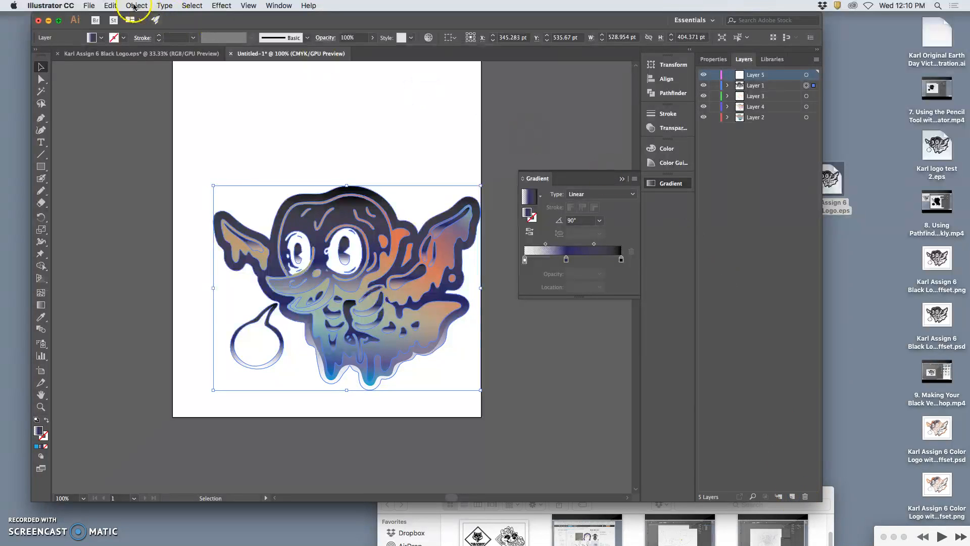
left_click(112, 6)
left_click(144, 90)
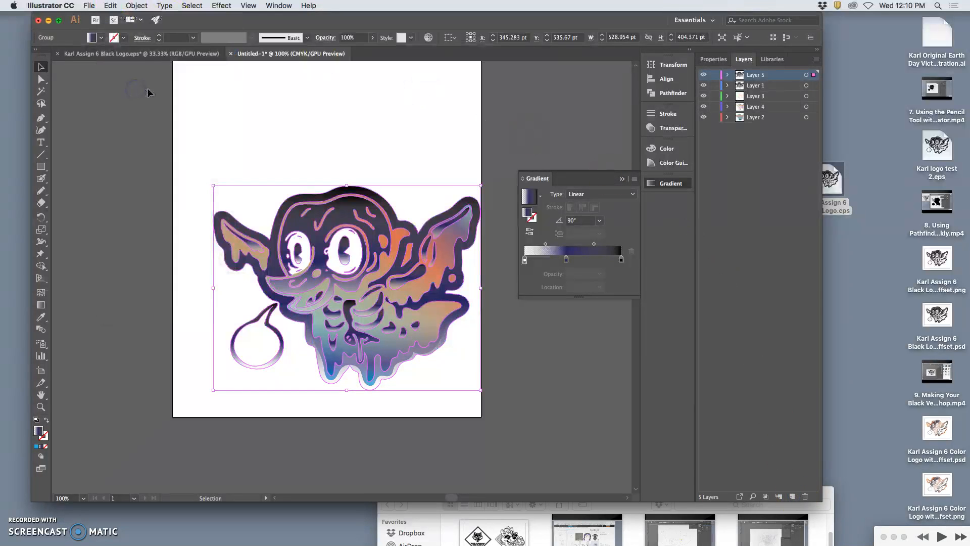
- Change the pasted linework's gradient fill to solid black and deselect it
left_click(39, 429)
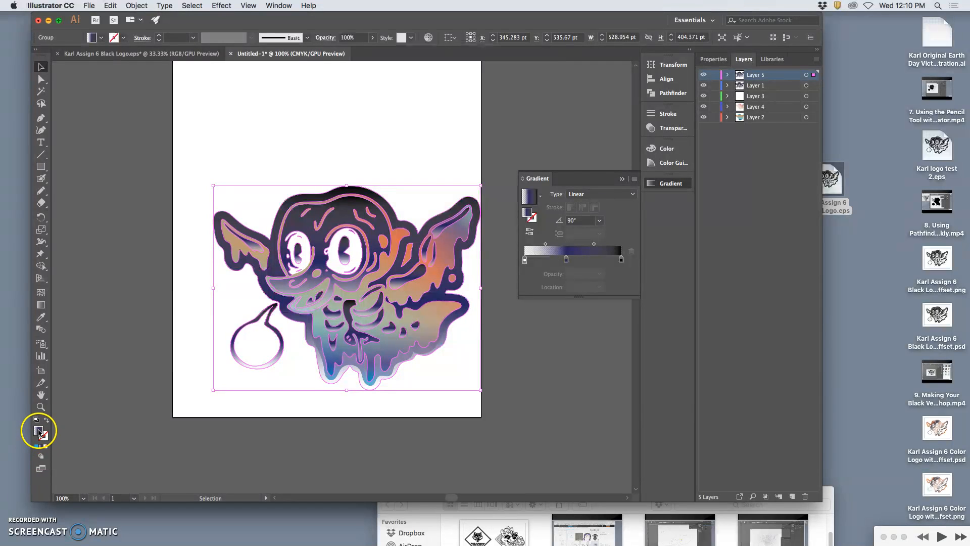
left_click(38, 447)
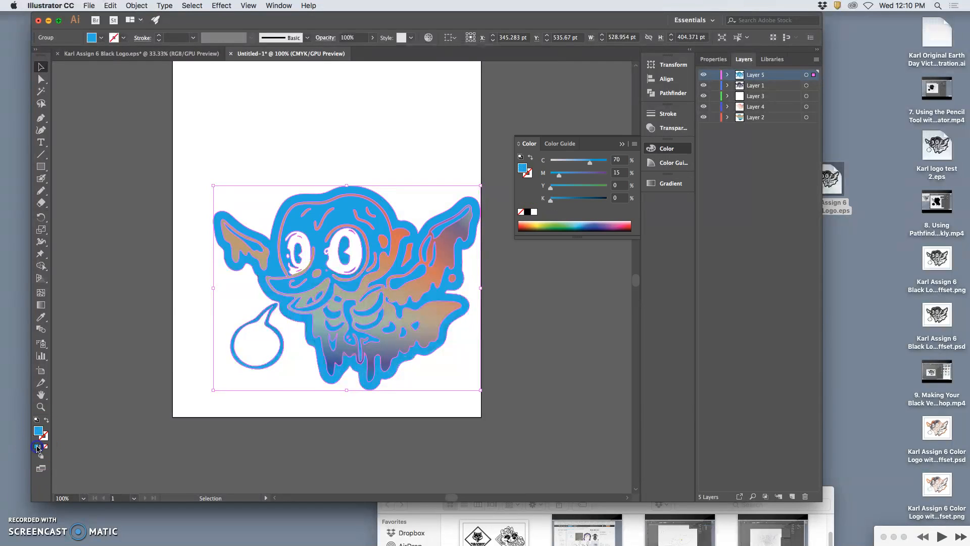
left_click(101, 38)
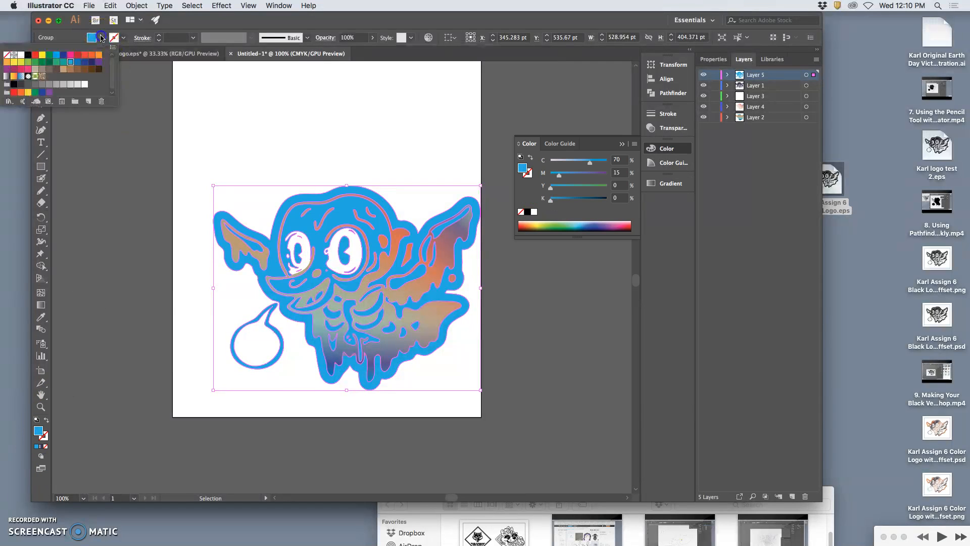
left_click(28, 55)
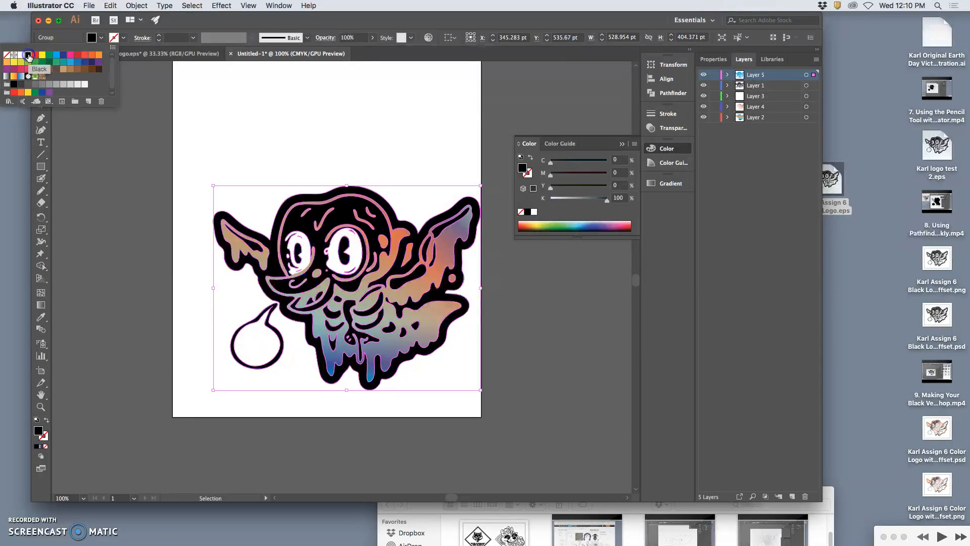
left_click(522, 120)
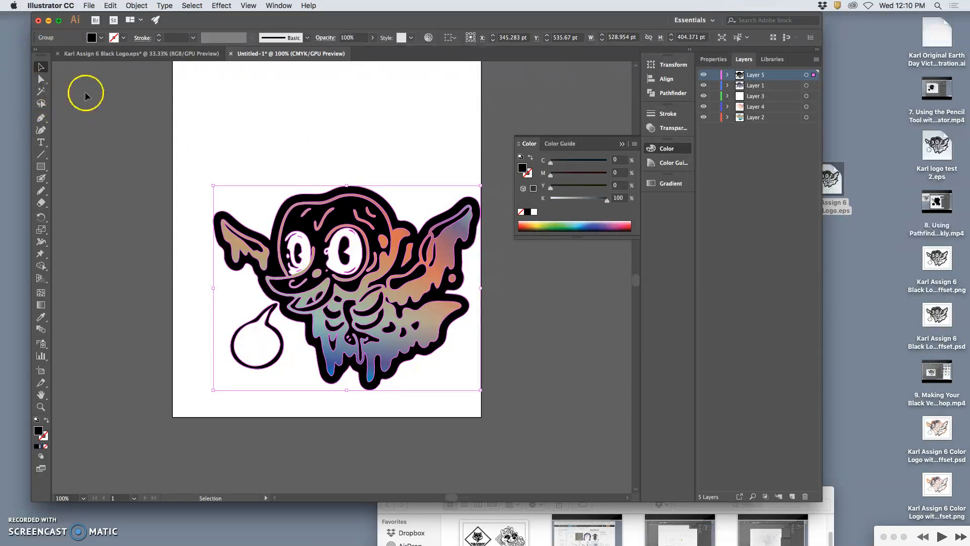
left_click(41, 80)
left_click(86, 91)
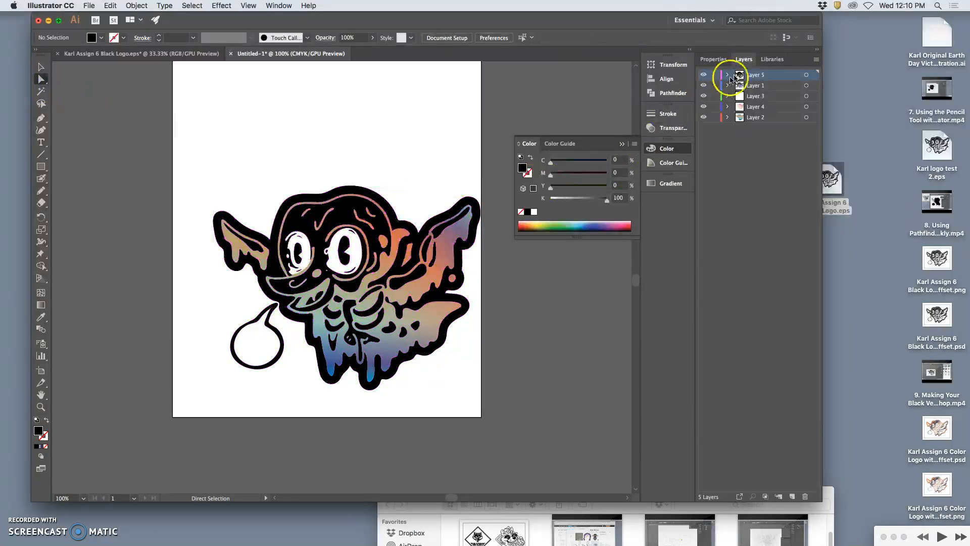
- Select the black linework on Layer 5, lower its opacity to about 26%, and deselect it
left_click(807, 75)
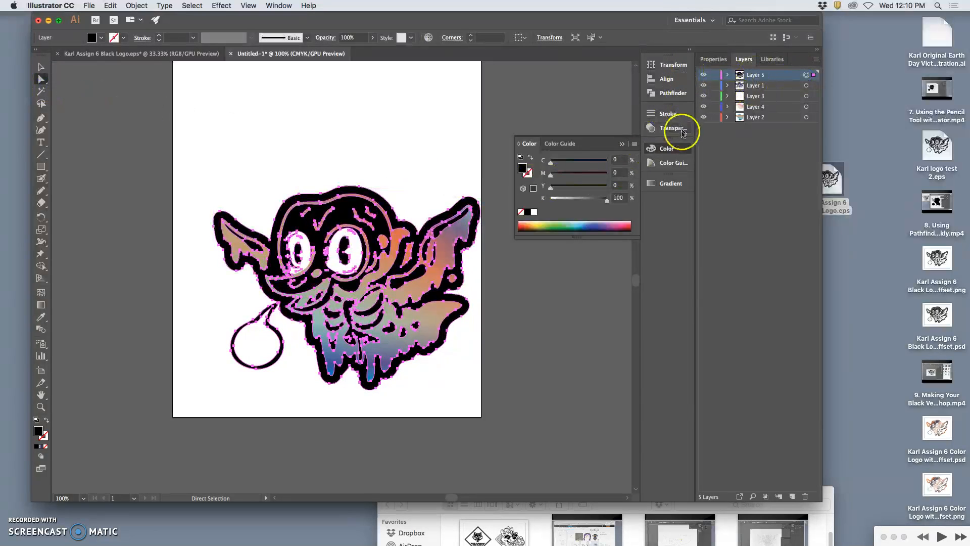
left_click(674, 129)
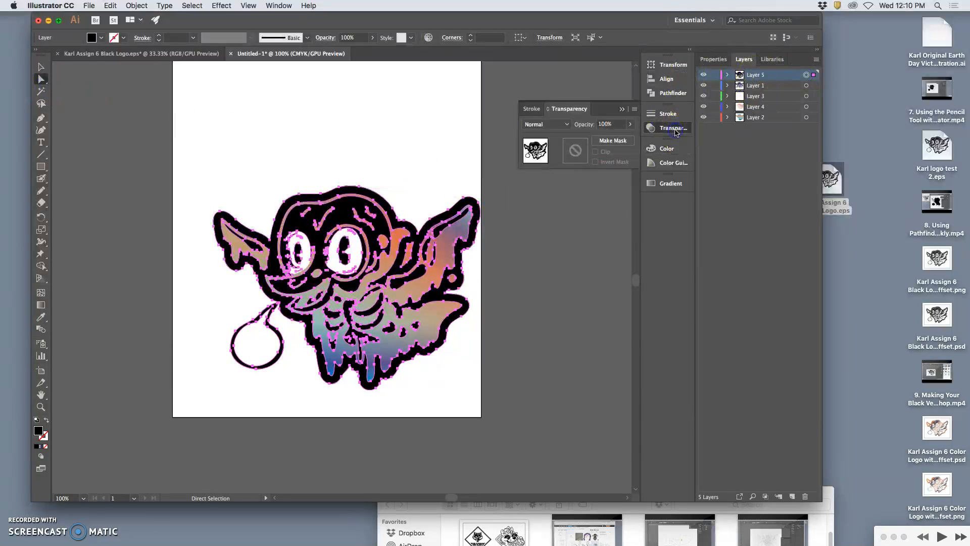
left_click(630, 125)
left_click_drag(620, 139, 602, 139)
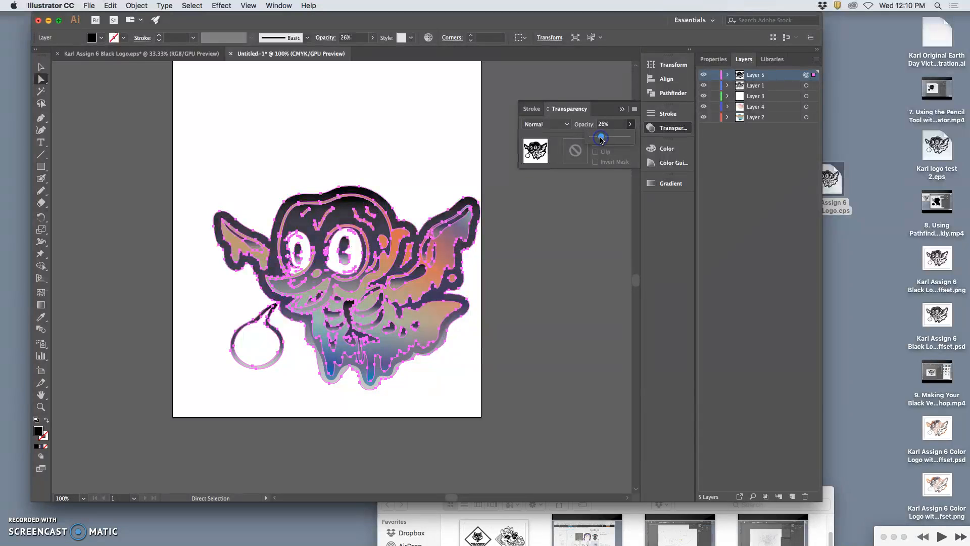
left_click(593, 209)
left_click(582, 244)
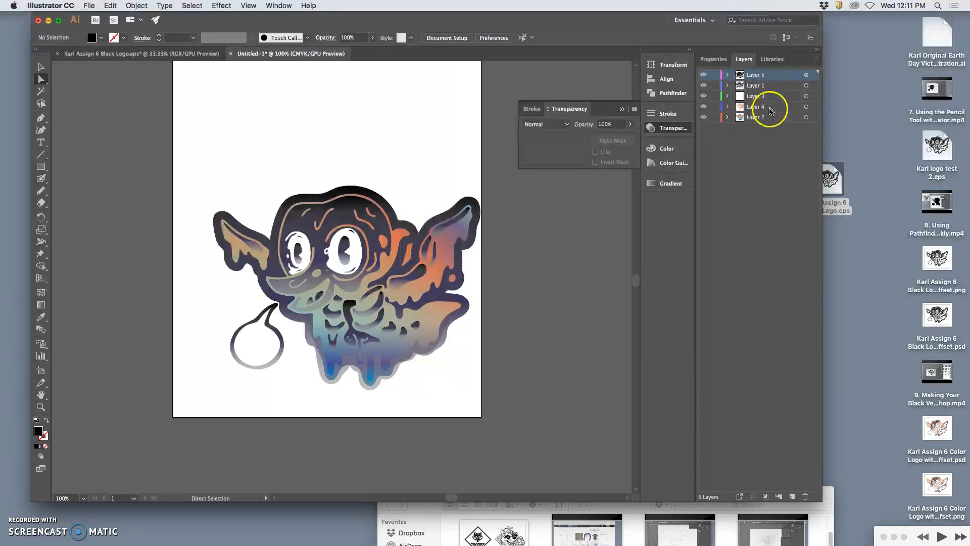
- Make Layer 3 active for Pencil drawing and zoom to 200% on the empty round bubble beside the character
left_click(758, 96)
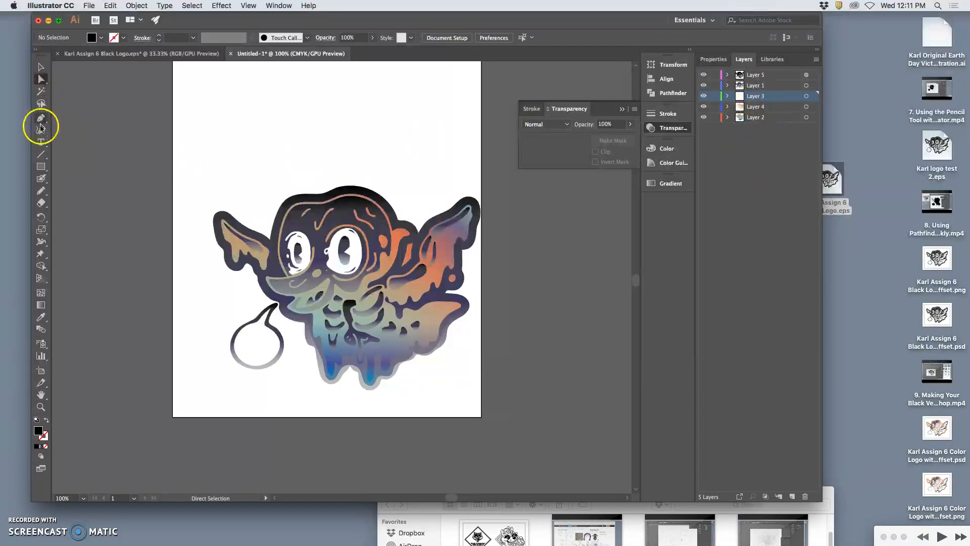
left_click(41, 190)
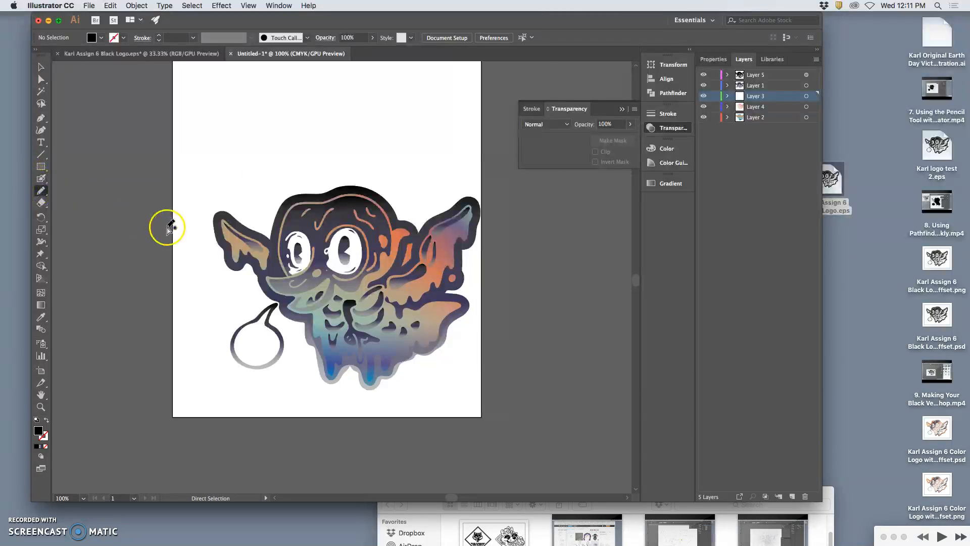
key("super+equal")
key("super+equal")
scroll(197, 278, "down", 2)
scroll(197, 283, "left", 2)
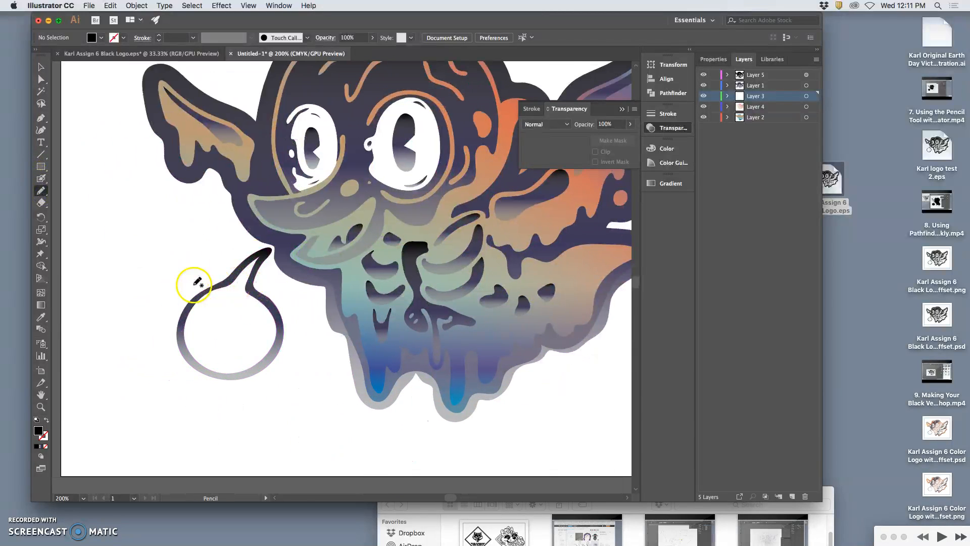
- Try to select the empty interior of the round bubble with the Magic Wand
left_click(41, 91)
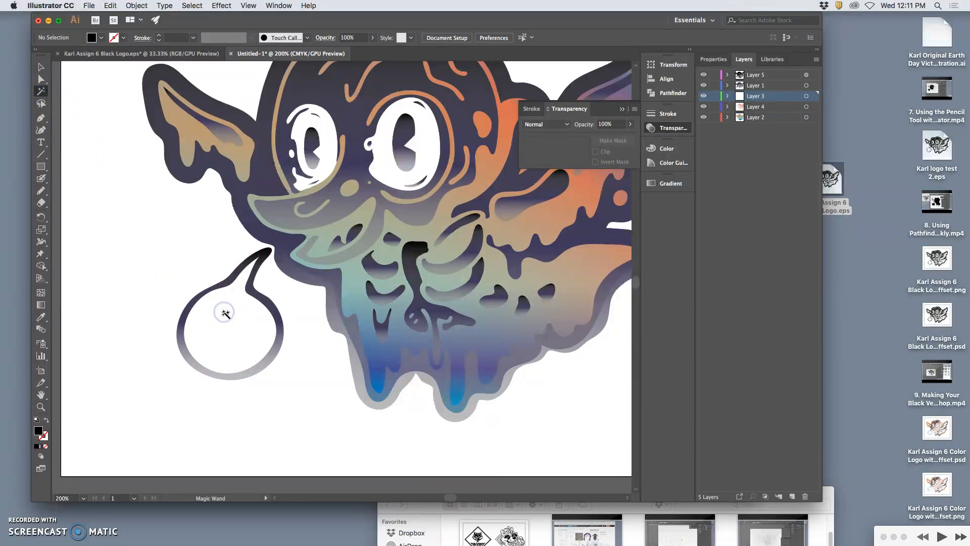
left_click(805, 74)
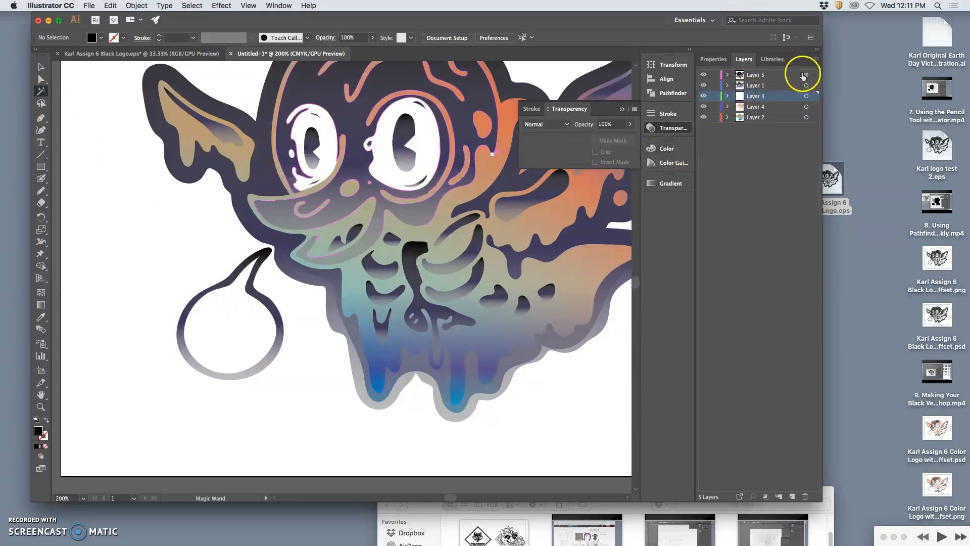
left_click(229, 329)
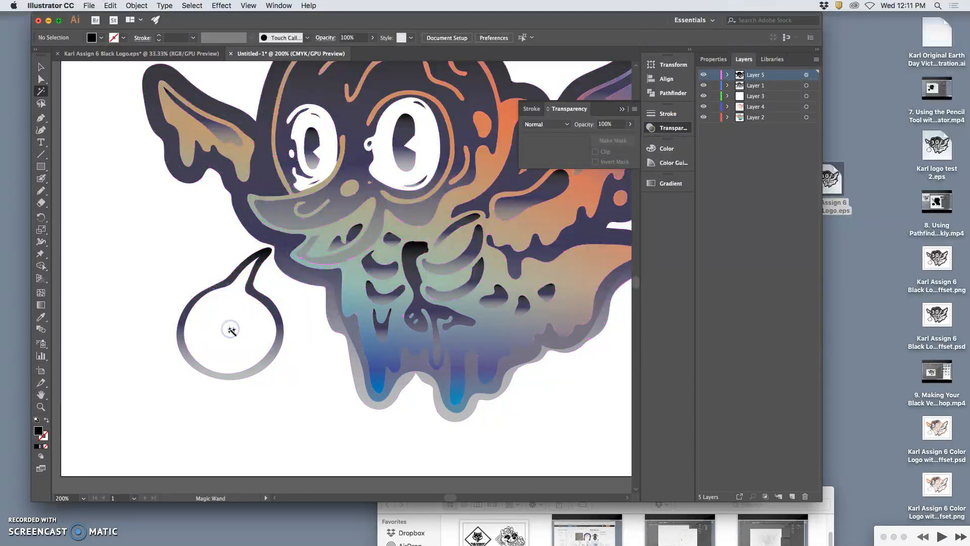
- Trace a closed Pencil shape about 97 × 120 pt along the round bubble's outline on Layer 3
left_click(806, 96)
left_click(41, 103)
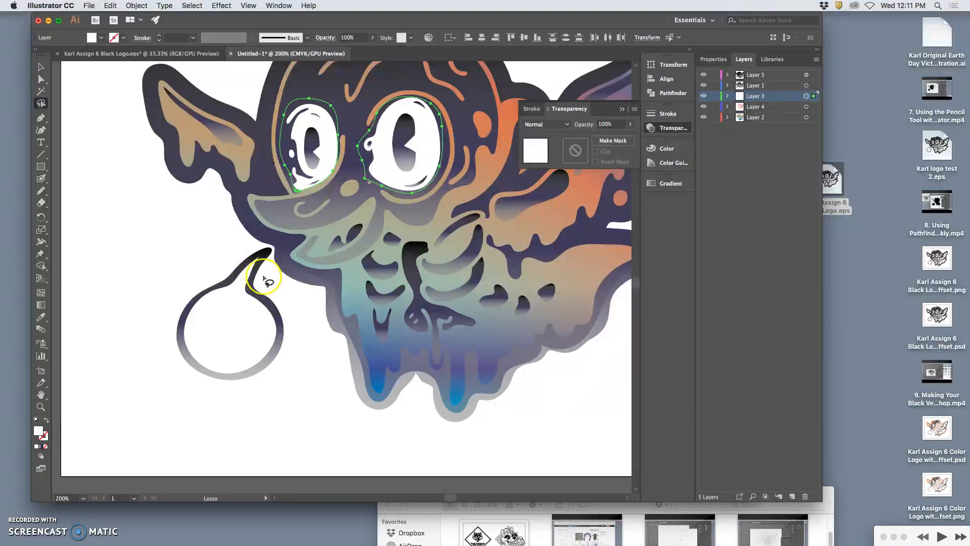
left_click(40, 191)
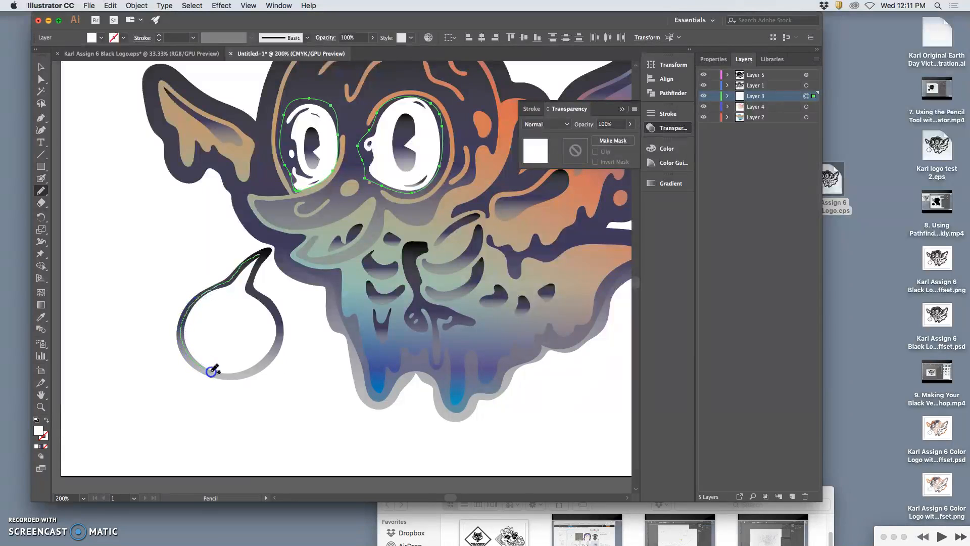
left_click_drag(261, 363, 274, 349)
left_click_drag(261, 252, 262, 253)
- Fill the traced bubble shape with near-white FCFCFC
double_click(38, 433)
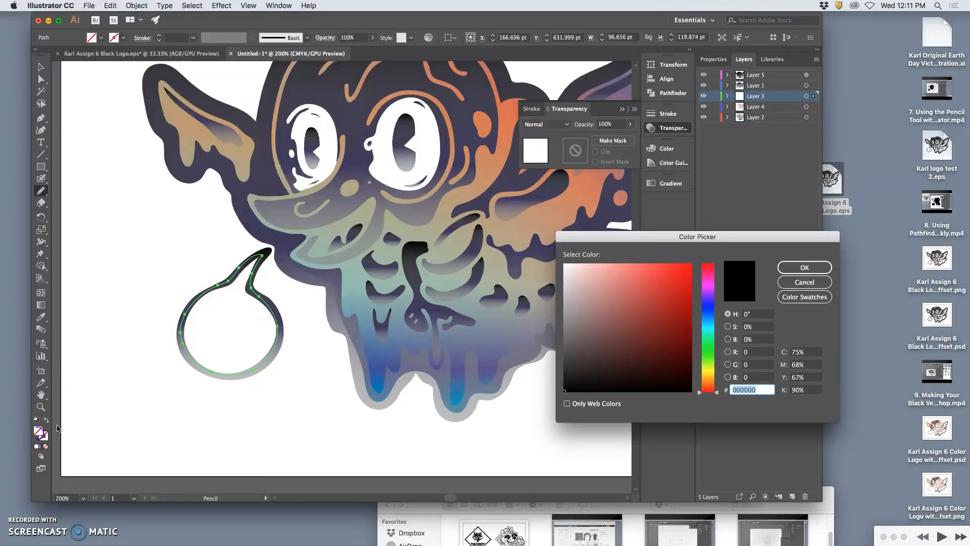
left_click(564, 263)
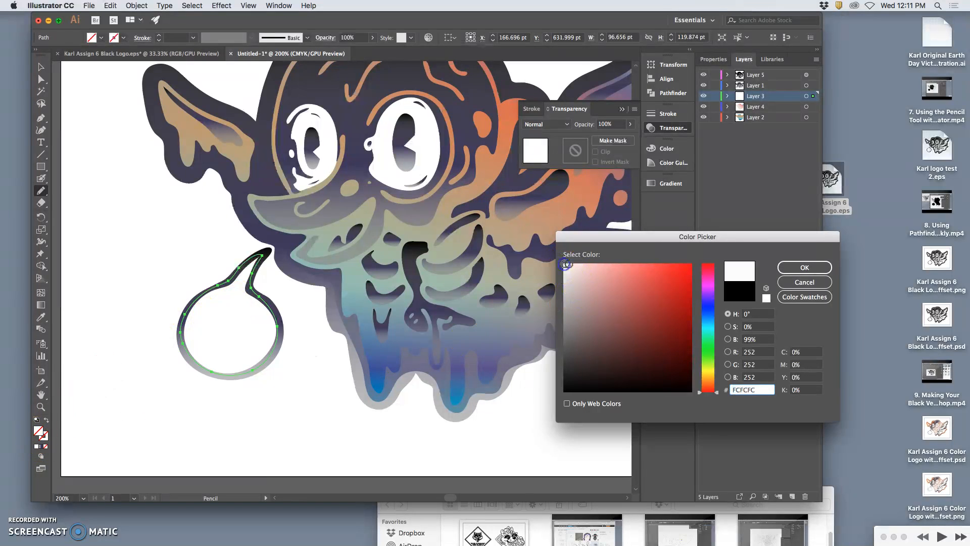
left_click(791, 268)
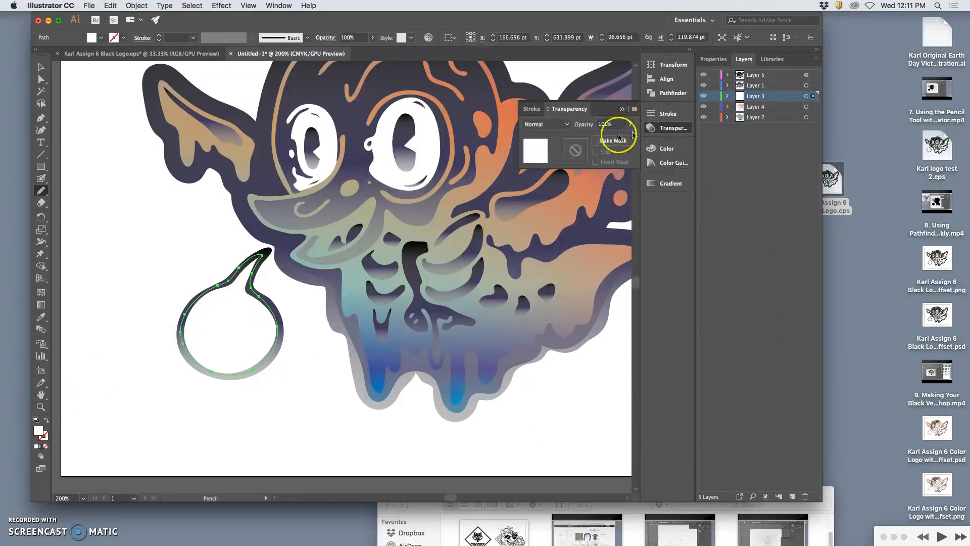
- Apply the White, Black linear gradient to the traced bubble shape and set its angle to 30°
left_click(670, 183)
left_click(540, 197)
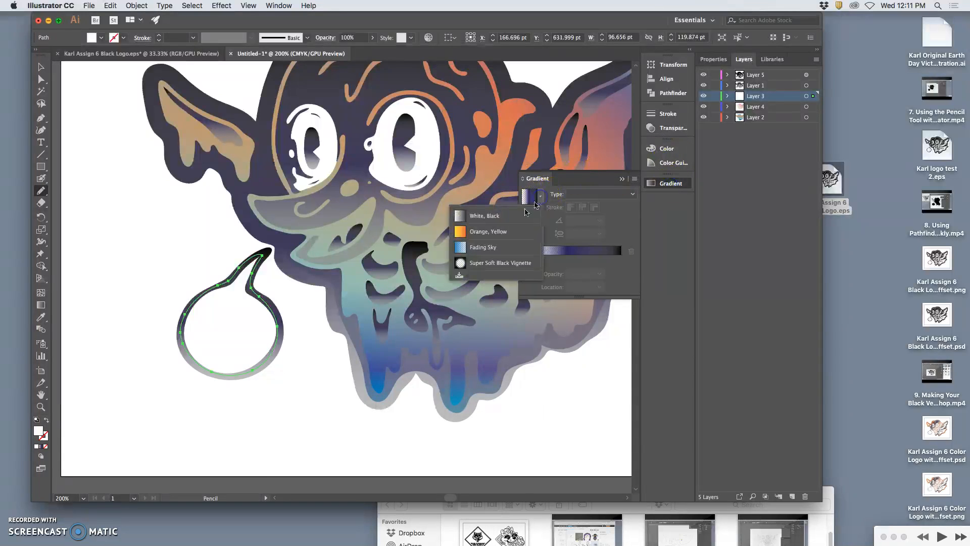
left_click(478, 215)
left_click(599, 220)
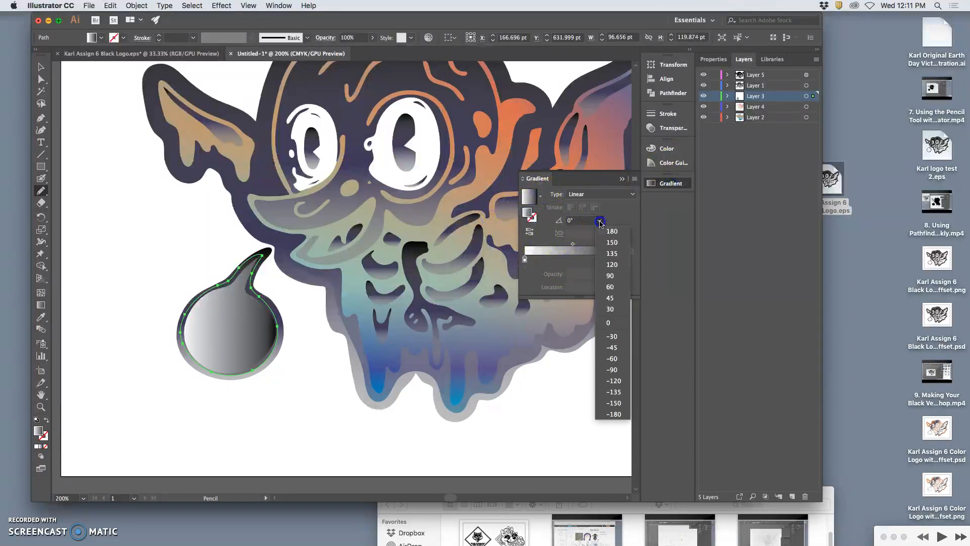
left_click(611, 309)
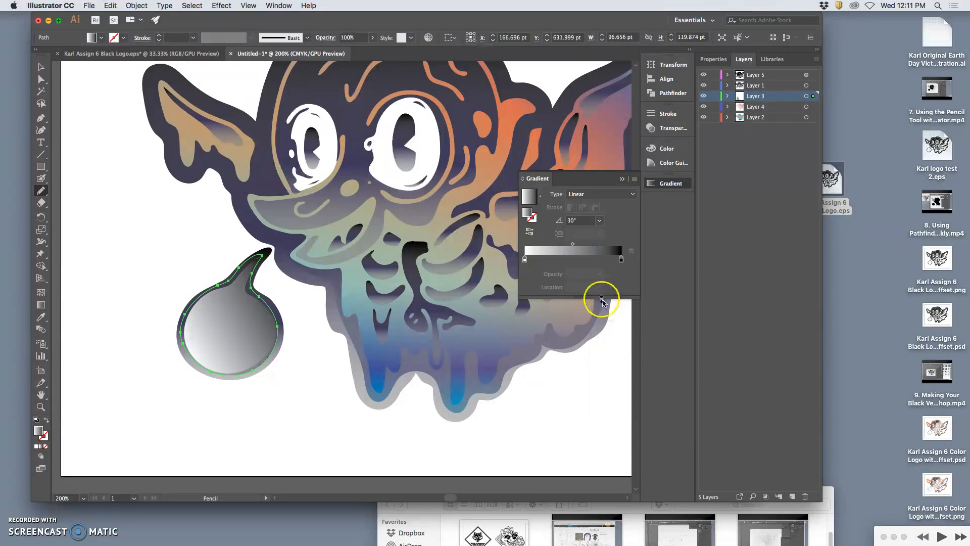
- Set the bubble gradient's angle to -30° and recolor its black end stop with a medium gray swatch
left_click(601, 221)
left_click(618, 338)
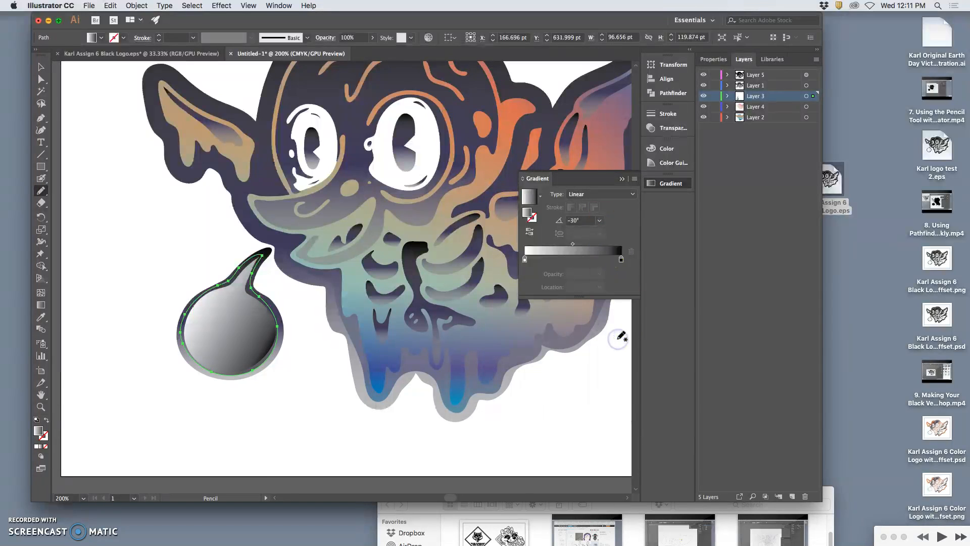
double_click(621, 259)
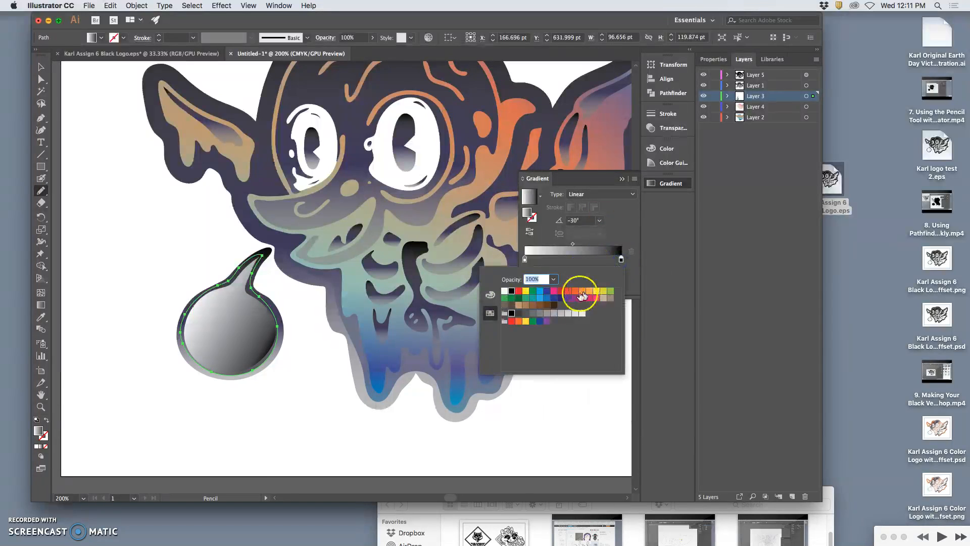
left_click(553, 279)
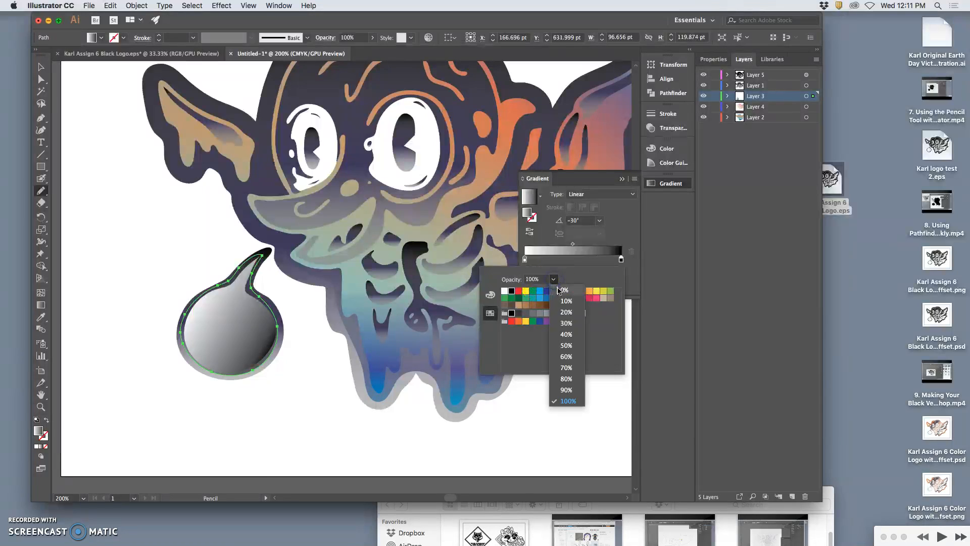
left_click(535, 316)
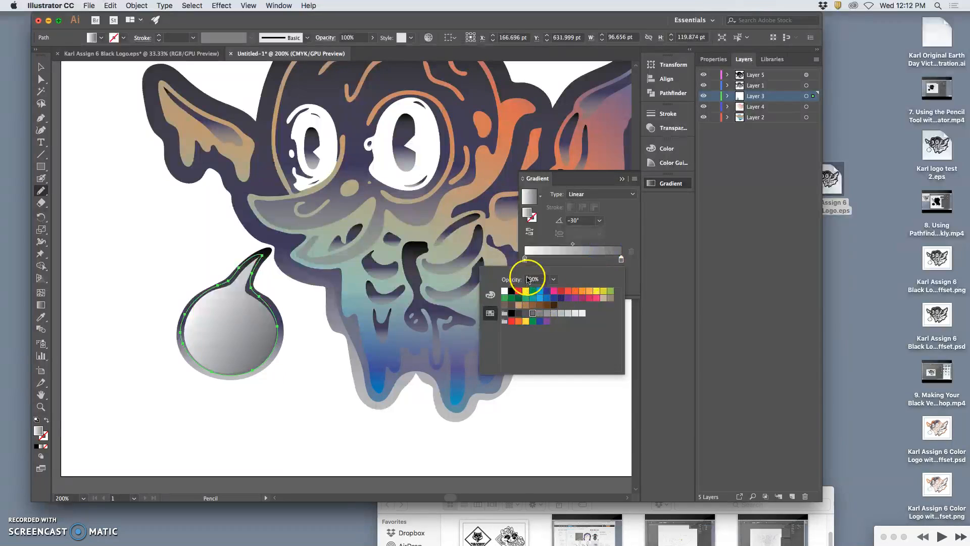
- Add a middle stop at 46.61% to the bubble gradient and color it very light gray
left_click(567, 256)
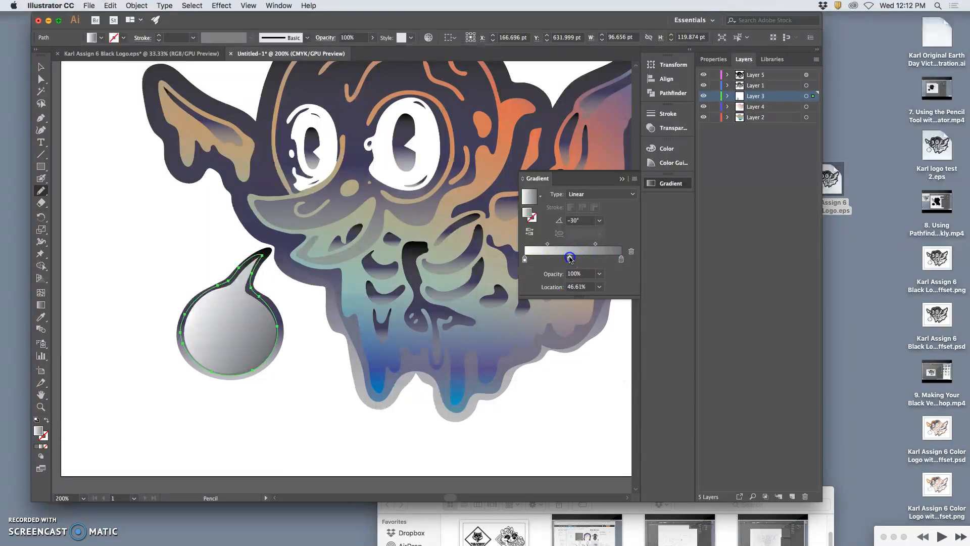
double_click(570, 260)
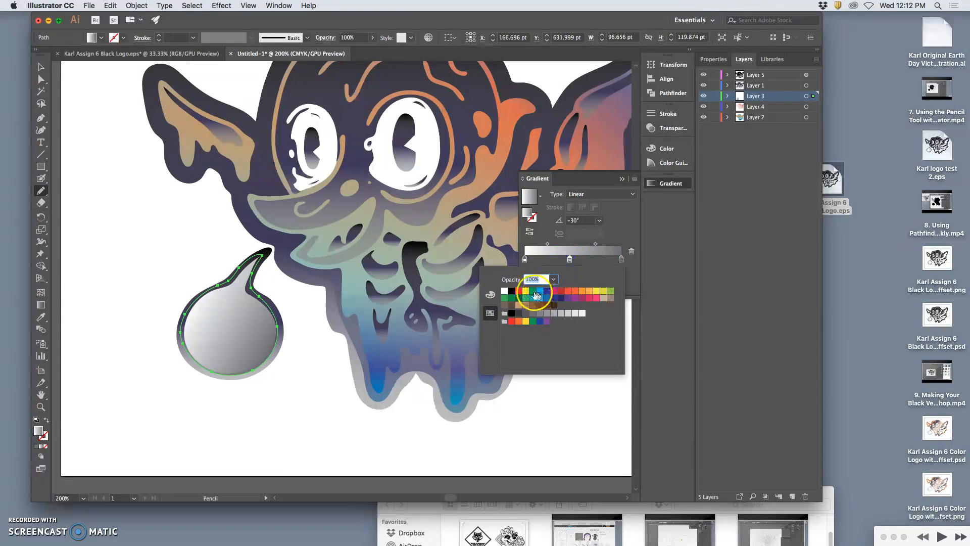
left_click(575, 313)
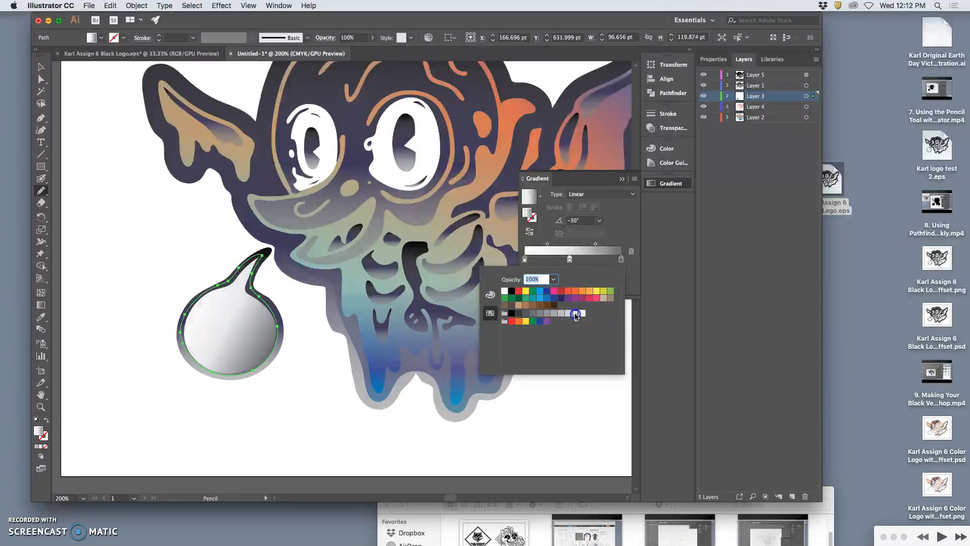
- Try angles of -42°, 60° and -60° for the bubble gradient
left_click(599, 221)
left_click(575, 221)
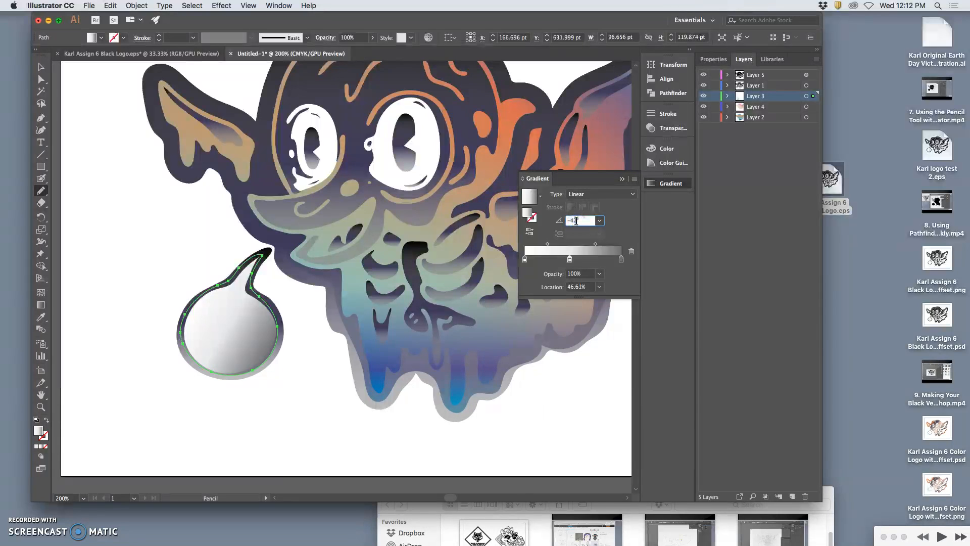
type("-42")
left_click(624, 226)
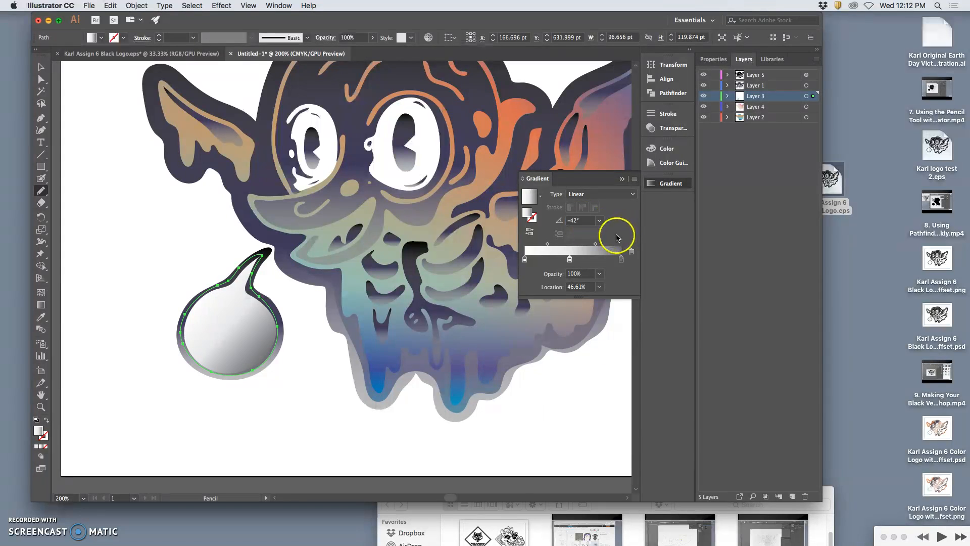
left_click(600, 221)
left_click(610, 286)
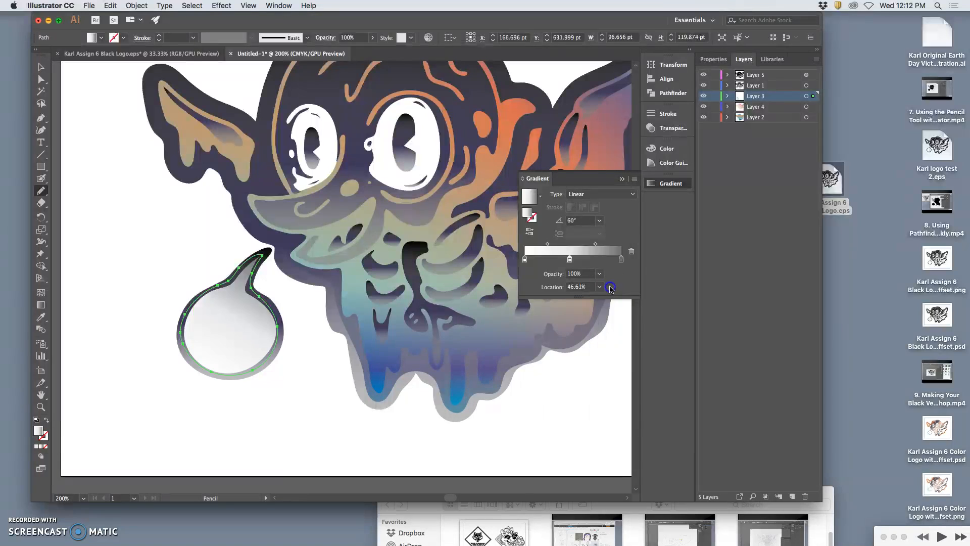
left_click(601, 221)
left_click(614, 355)
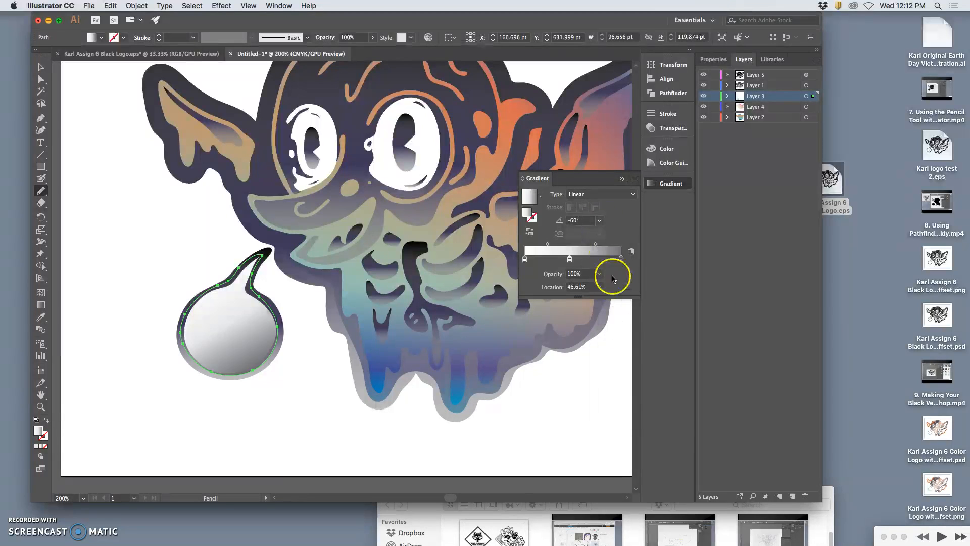
- Set the bubble gradient's angle to -135° and deselect the shape
left_click(600, 220)
left_click(609, 396)
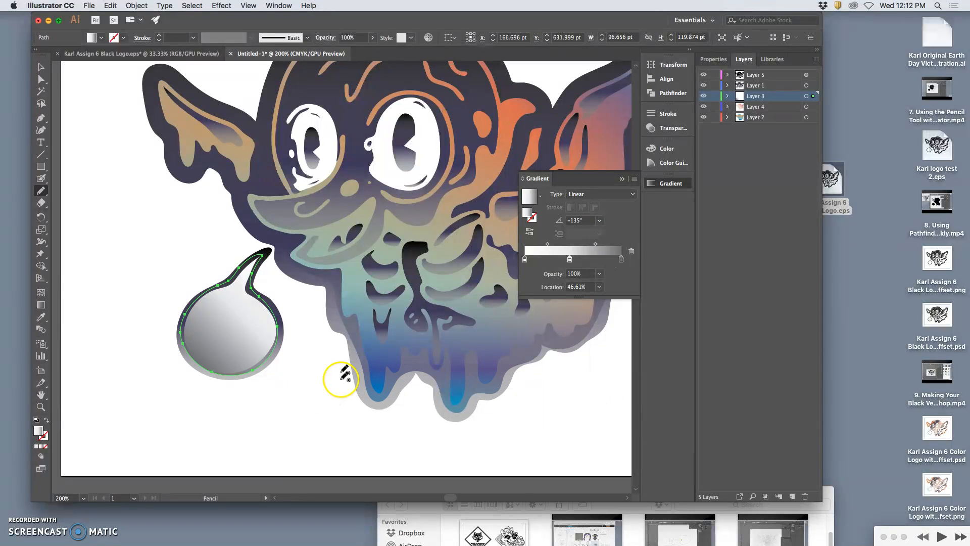
left_click(41, 67)
left_click(230, 218)
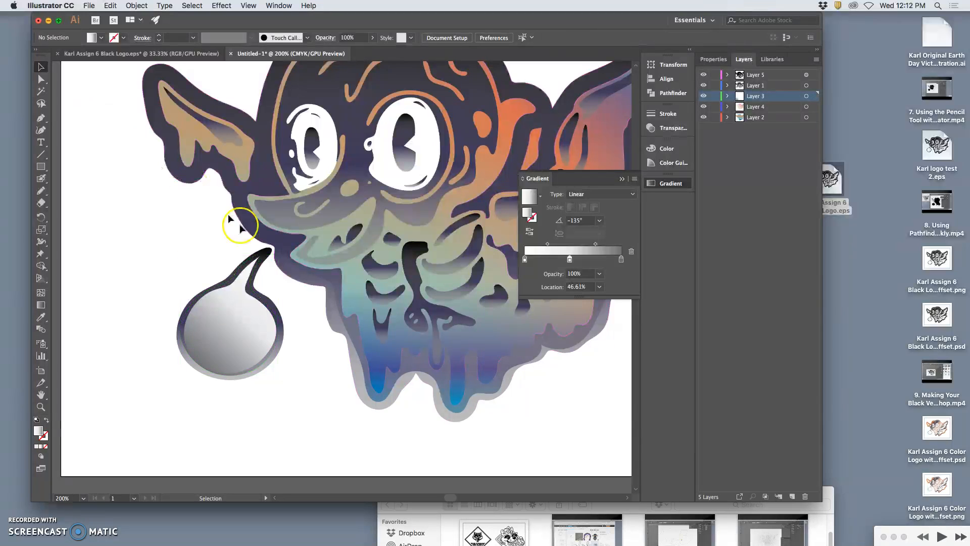
left_click(622, 178)
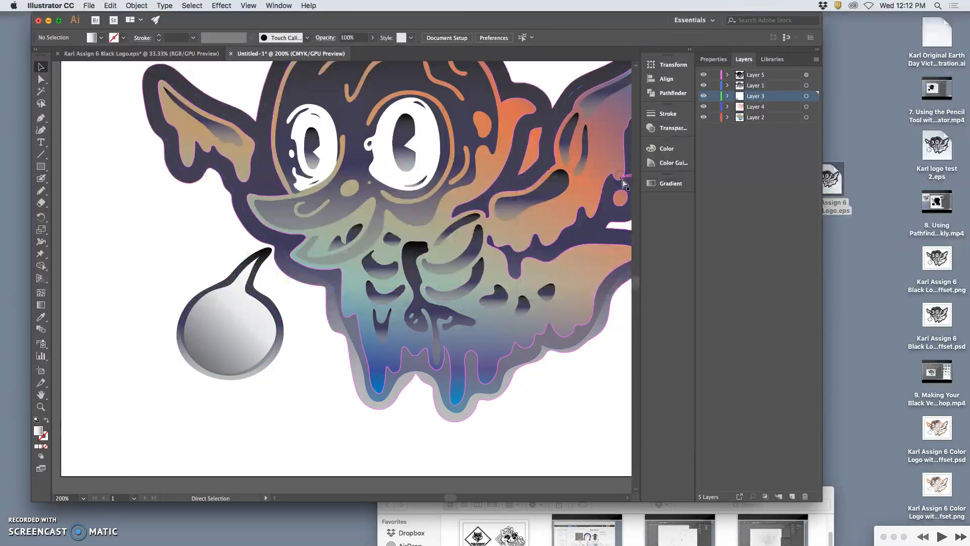
- Create a new layer above Layer 5 and paste the copied black logo in place on it
key("super+minus")
key("super+minus")
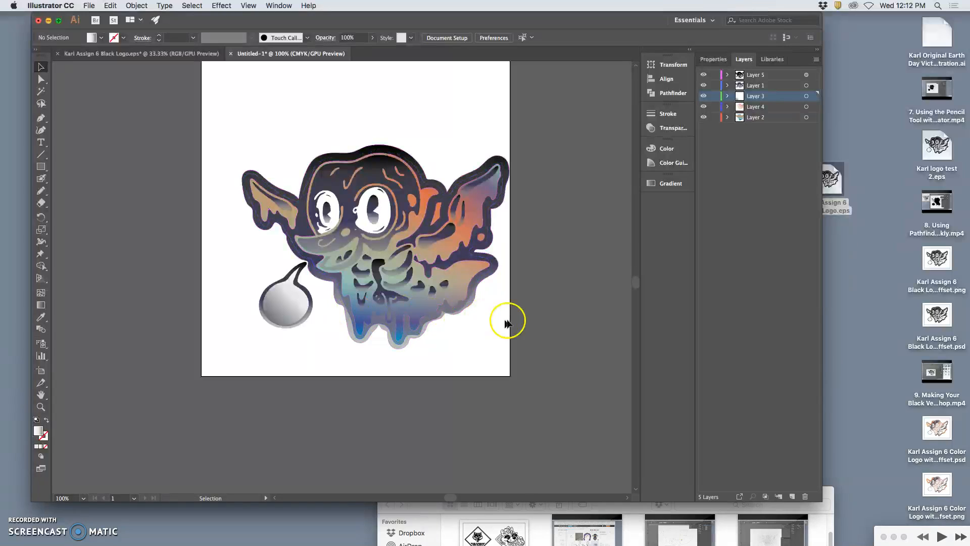
scroll(586, 241, "right", 1)
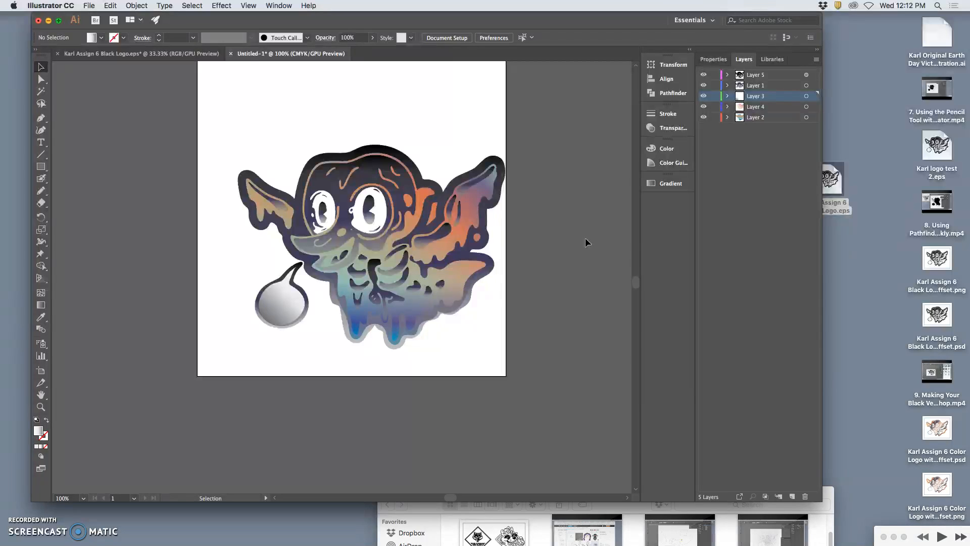
left_click(581, 228)
left_click(806, 75)
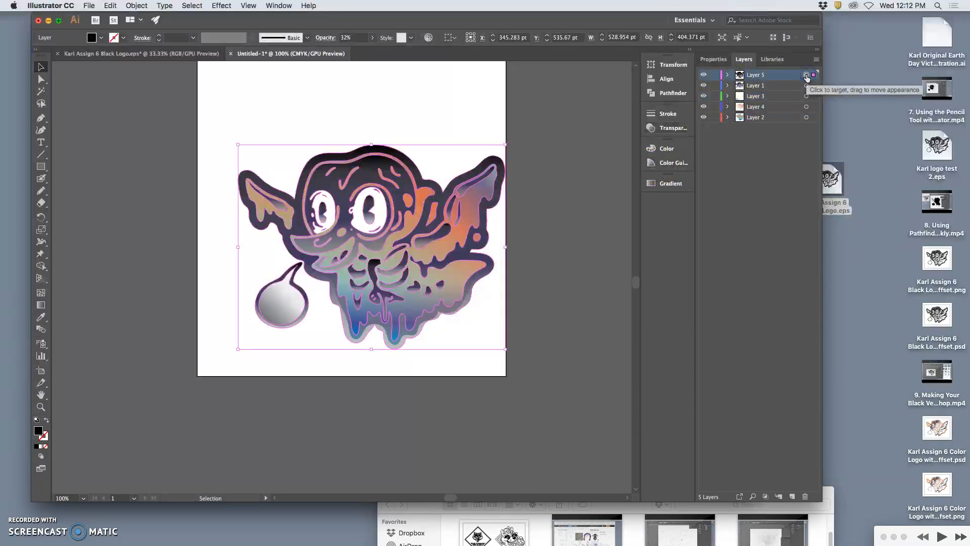
left_click(793, 497)
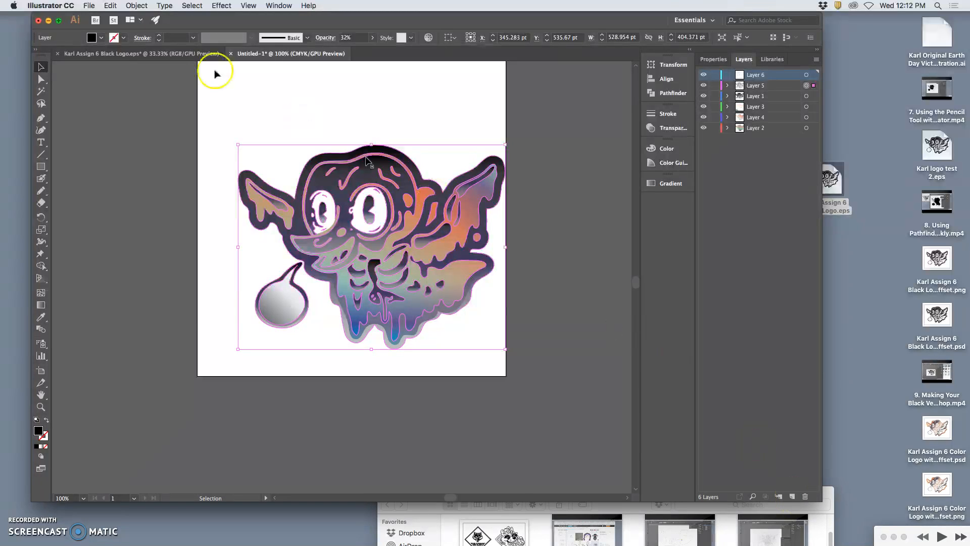
left_click(111, 6)
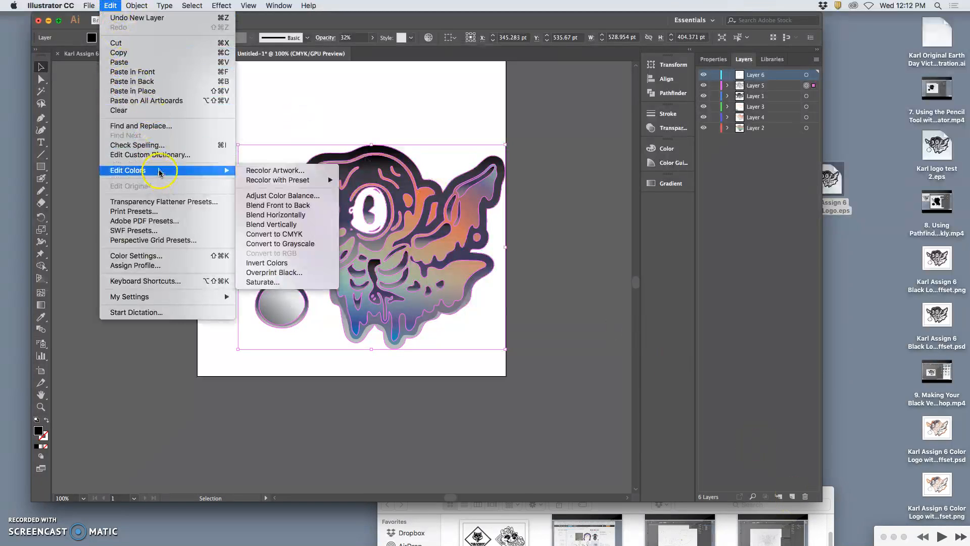
left_click(146, 93)
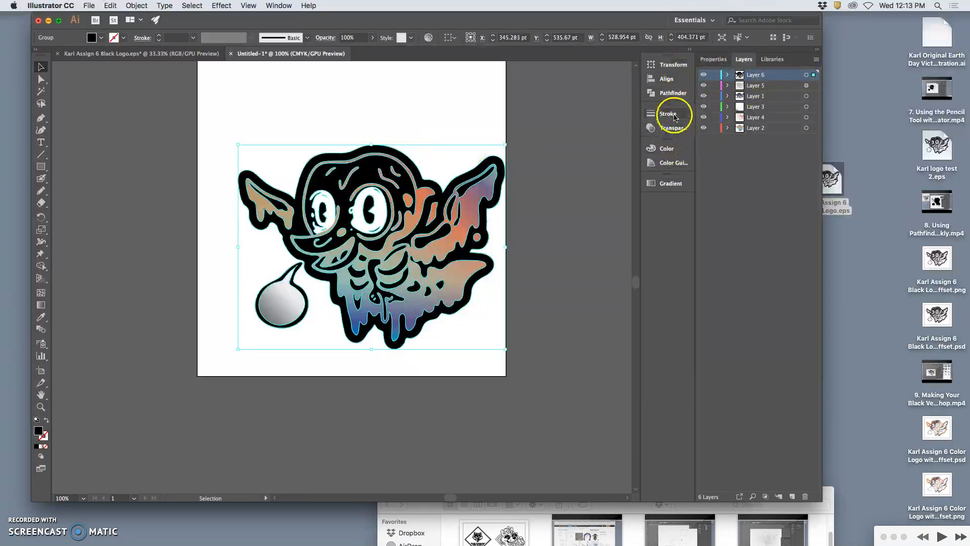
- Fill the pasted logo with the White, Black linear gradient and swap its stops so black is at 0% and white at 100%
left_click(670, 184)
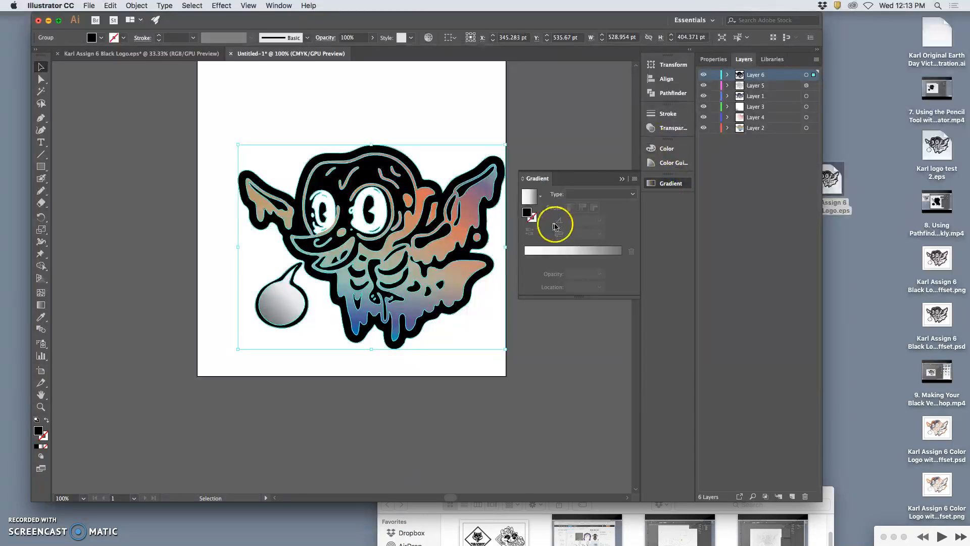
left_click(539, 195)
left_click(510, 215)
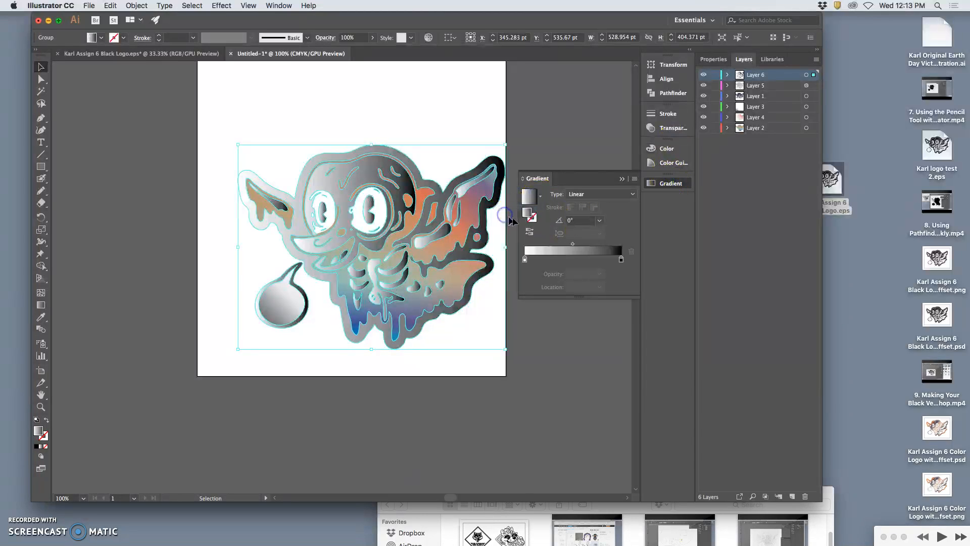
mouse_move(621, 259)
left_mouse_down()
mouse_move(525, 261)
mouse_move(621, 259)
left_mouse_up()
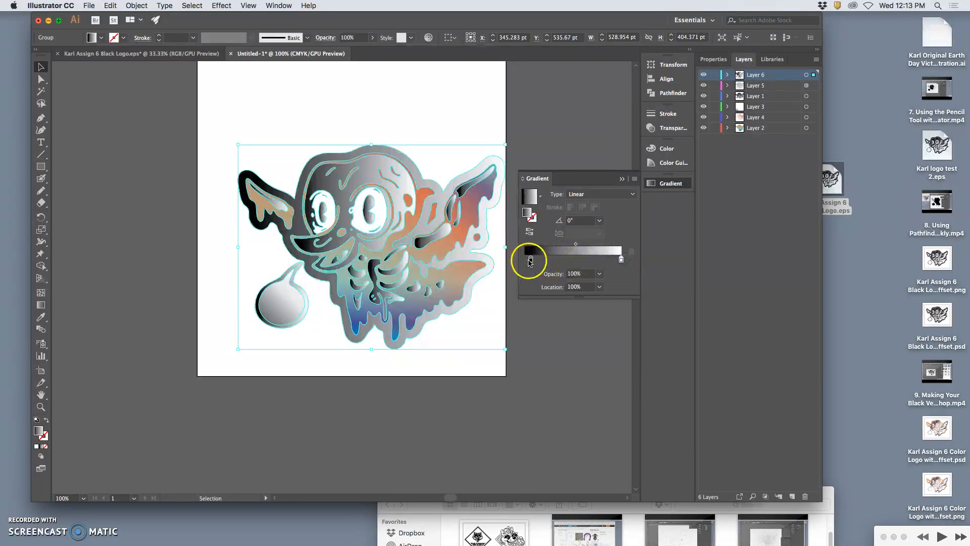
left_click_drag(529, 260, 524, 259)
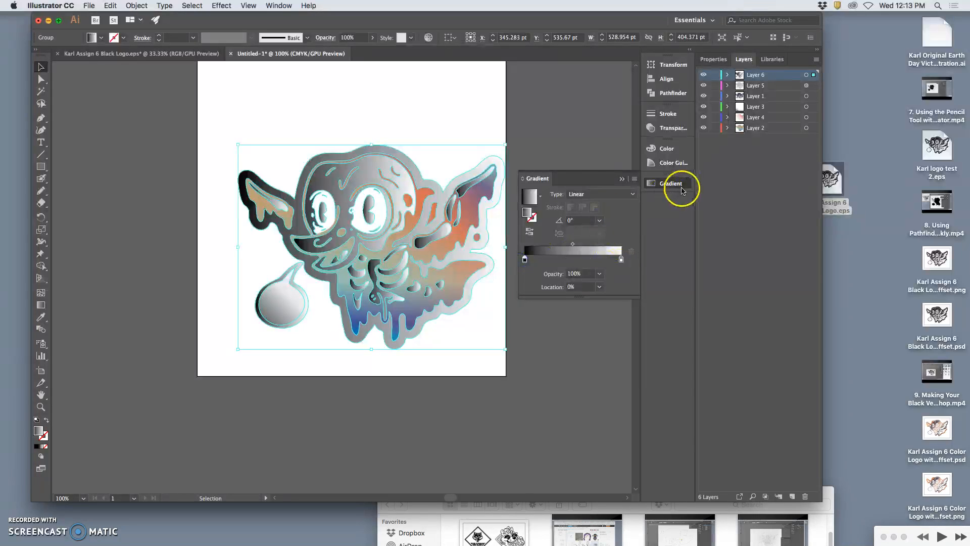
left_click(622, 178)
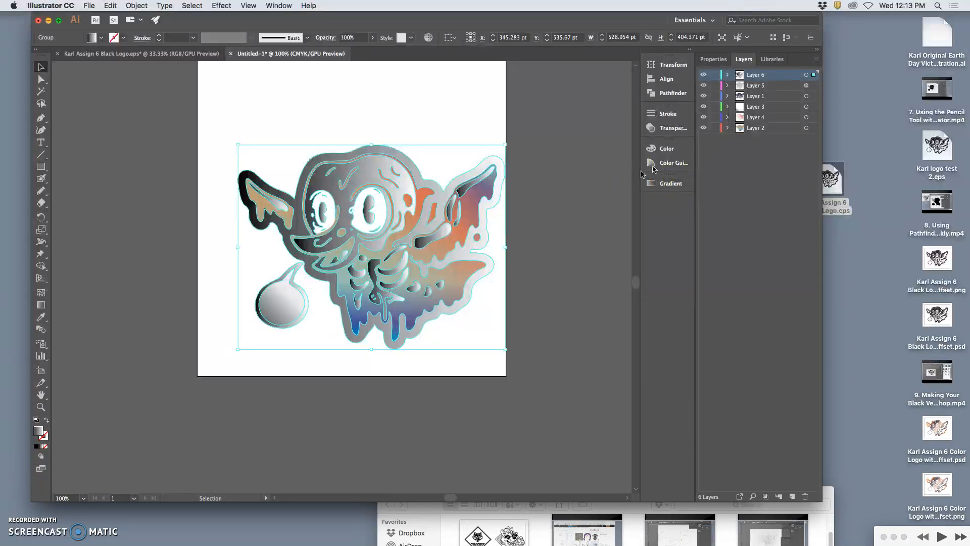
- Lower the opacity of Layer 6 to about 1% and deselect the artwork
left_click(679, 65)
left_click(759, 77)
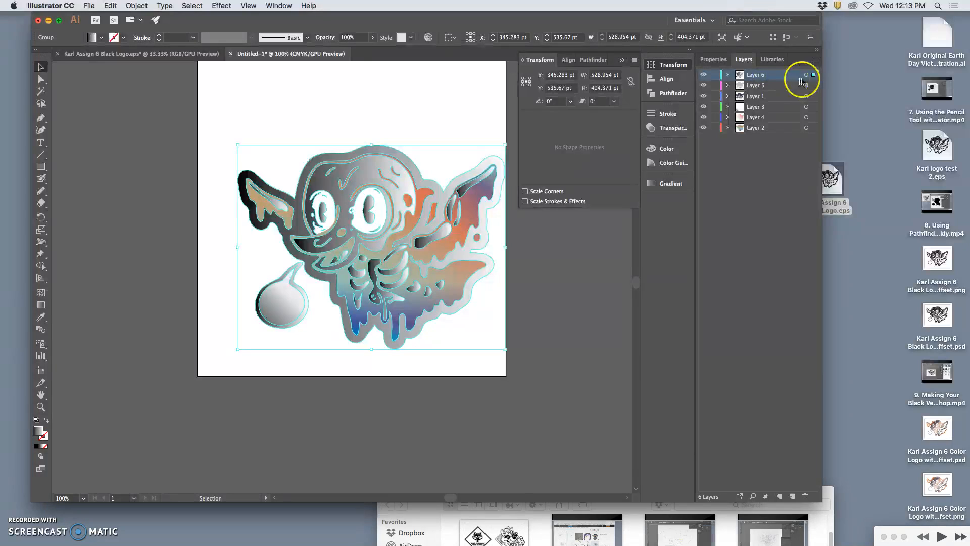
left_click(673, 129)
left_click(629, 125)
left_click_drag(627, 137, 591, 138)
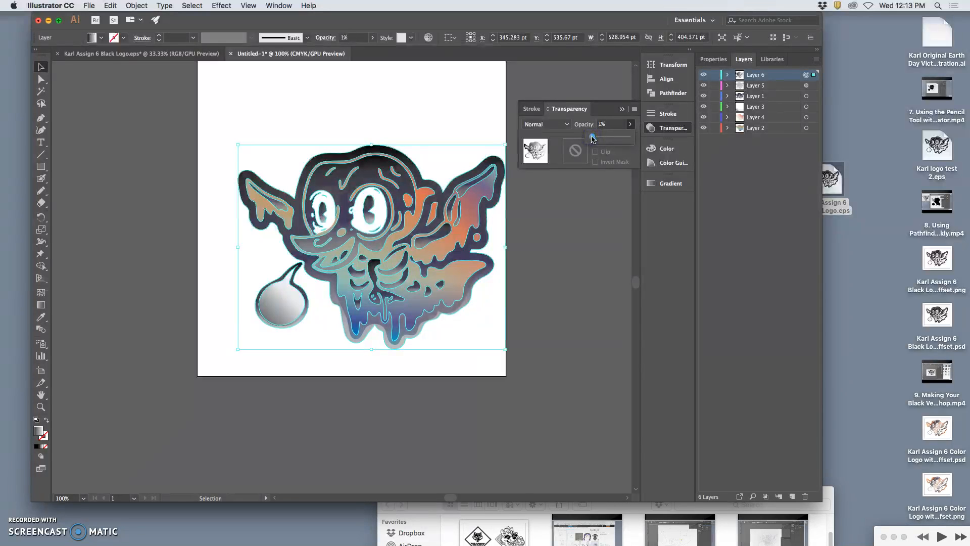
left_click(583, 213)
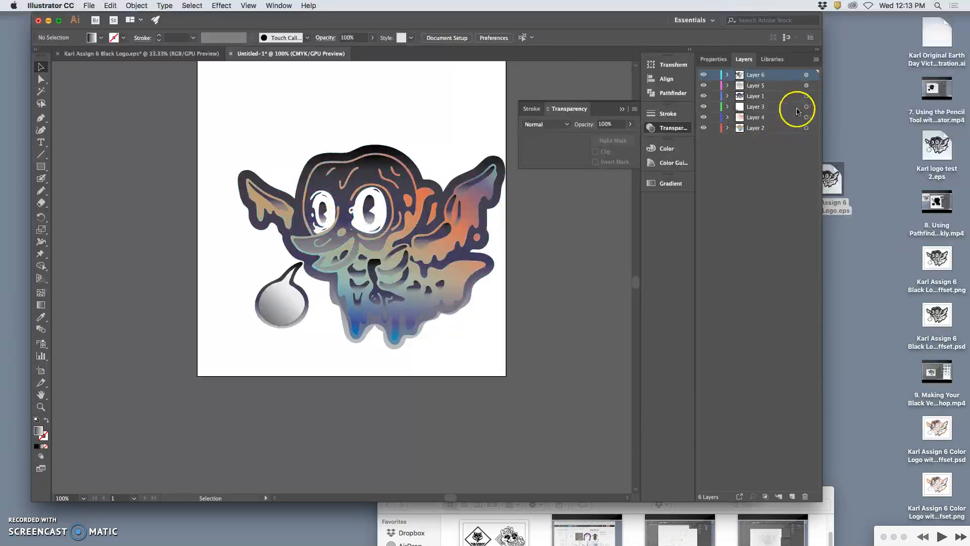
- Select the artwork on all six layers together, from Layer 2 up to Layer 6
left_click(806, 128)
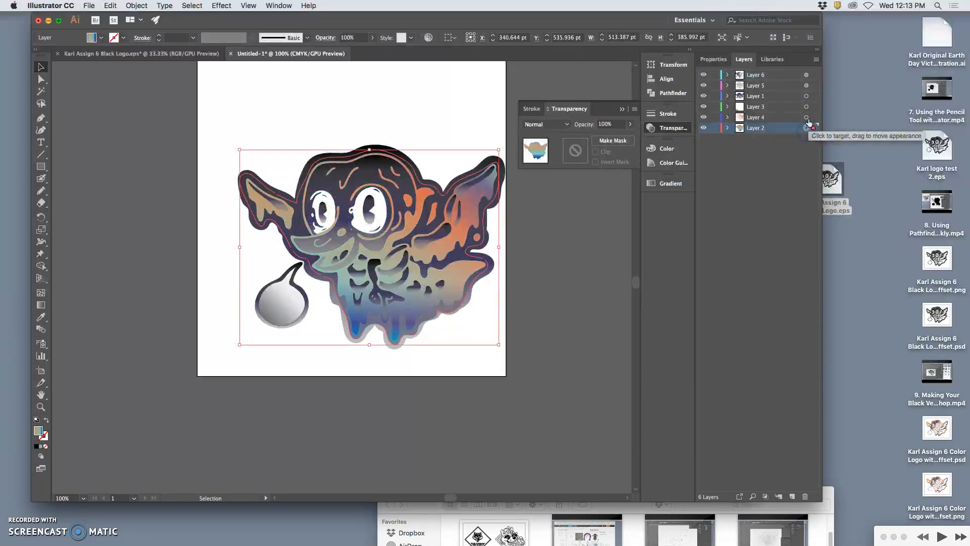
left_click(806, 118, "shift")
left_click(807, 105, "shift")
left_click(806, 96, "shift")
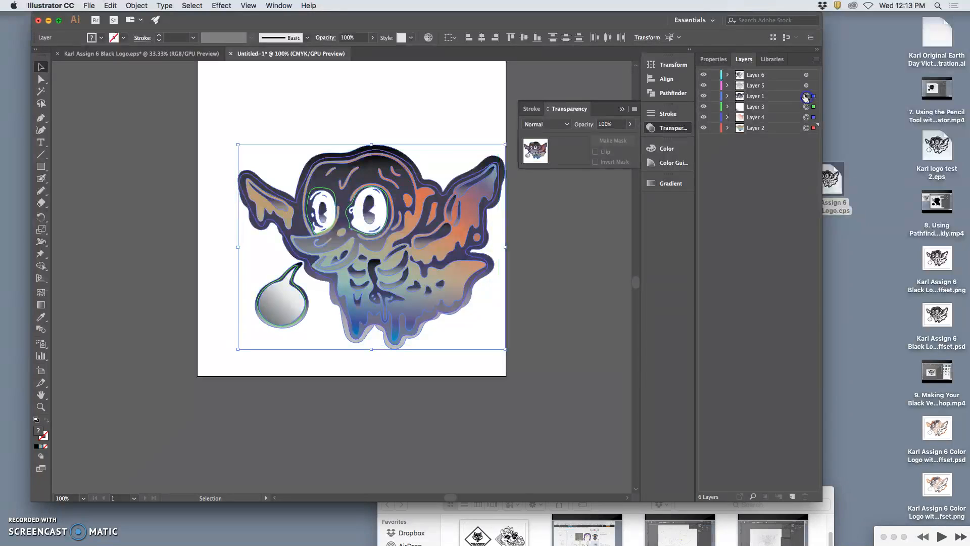
left_click(807, 86, "shift")
left_click(806, 75, "shift")
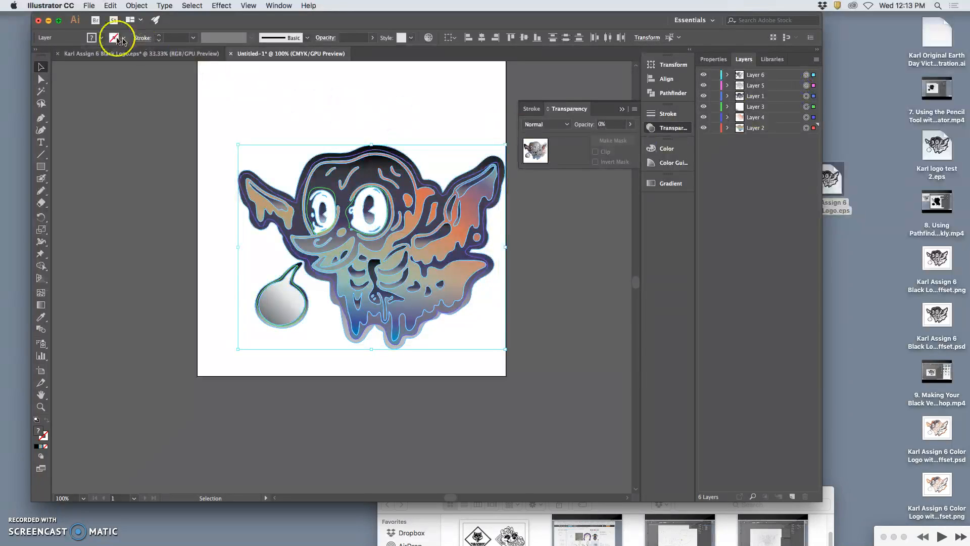